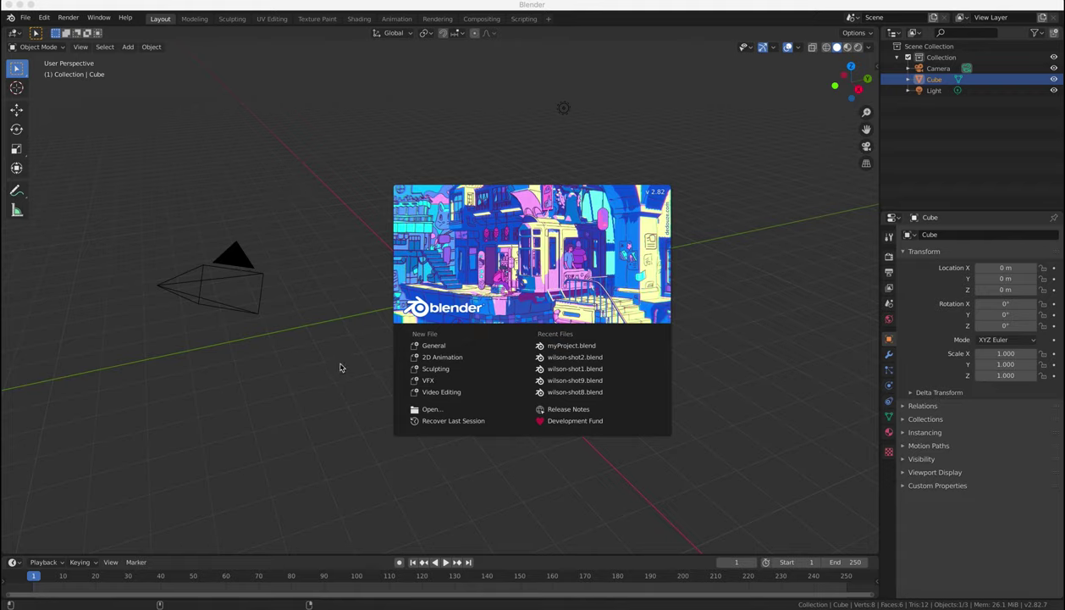
- Close the splash screen, select the default cube and start deleting it with X
click(303, 376)
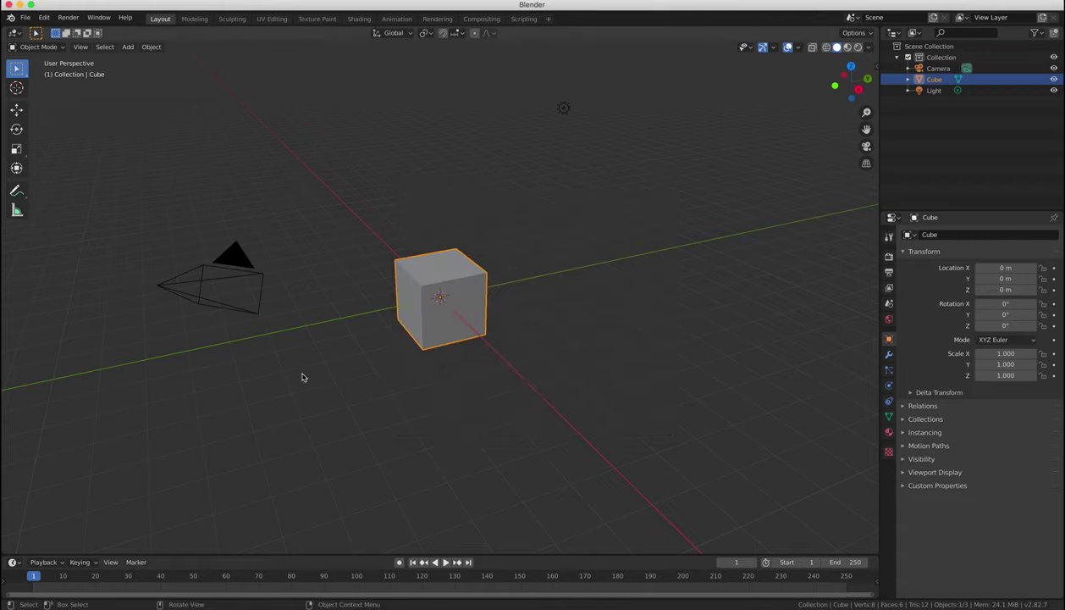
middle_drag(542, 302, 527, 302)
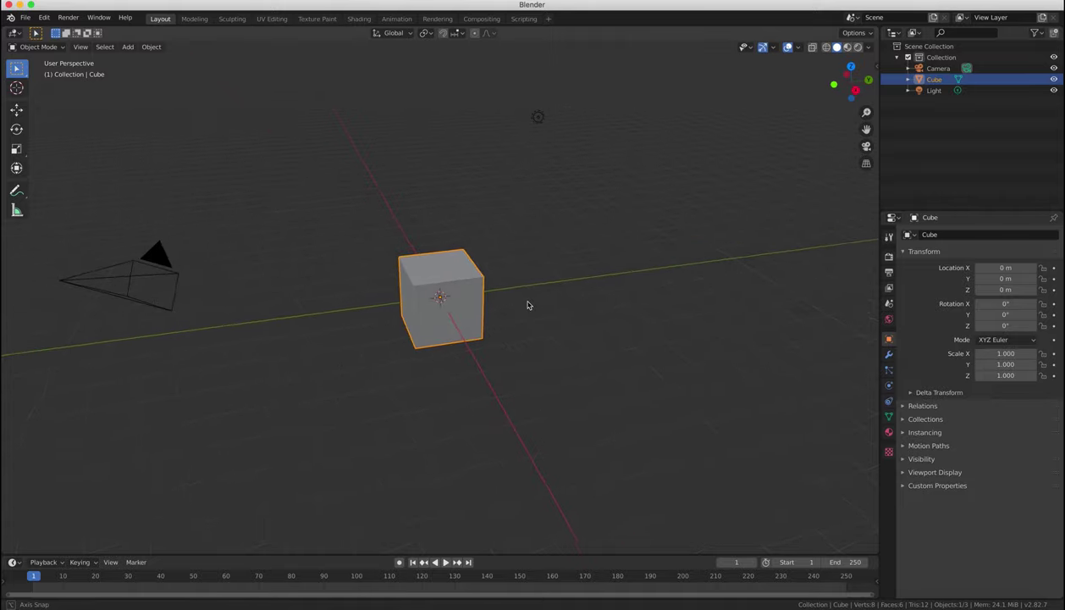
click(536, 121)
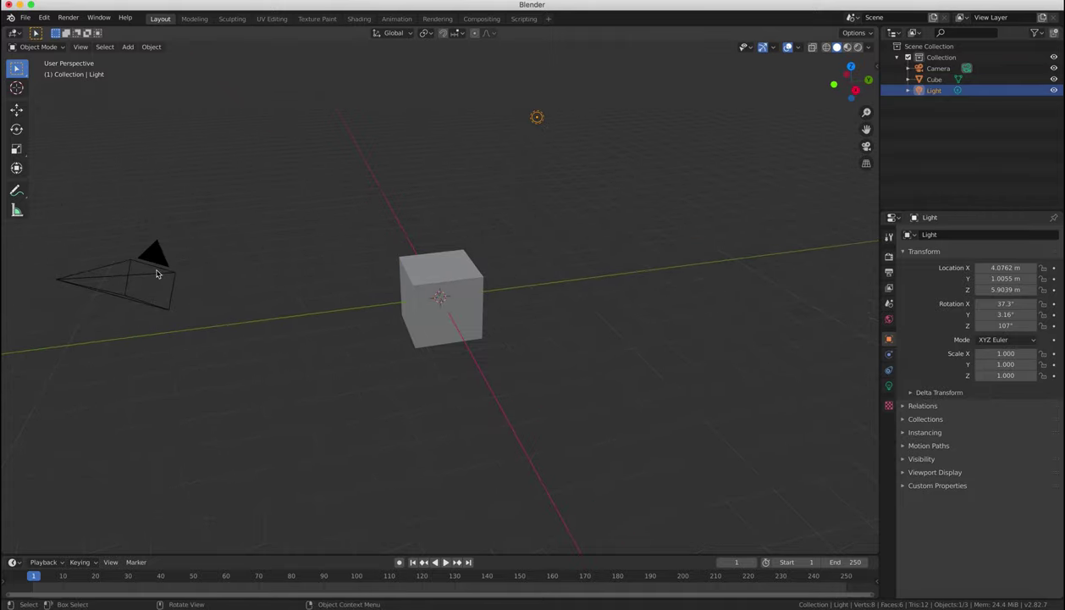
click(157, 273)
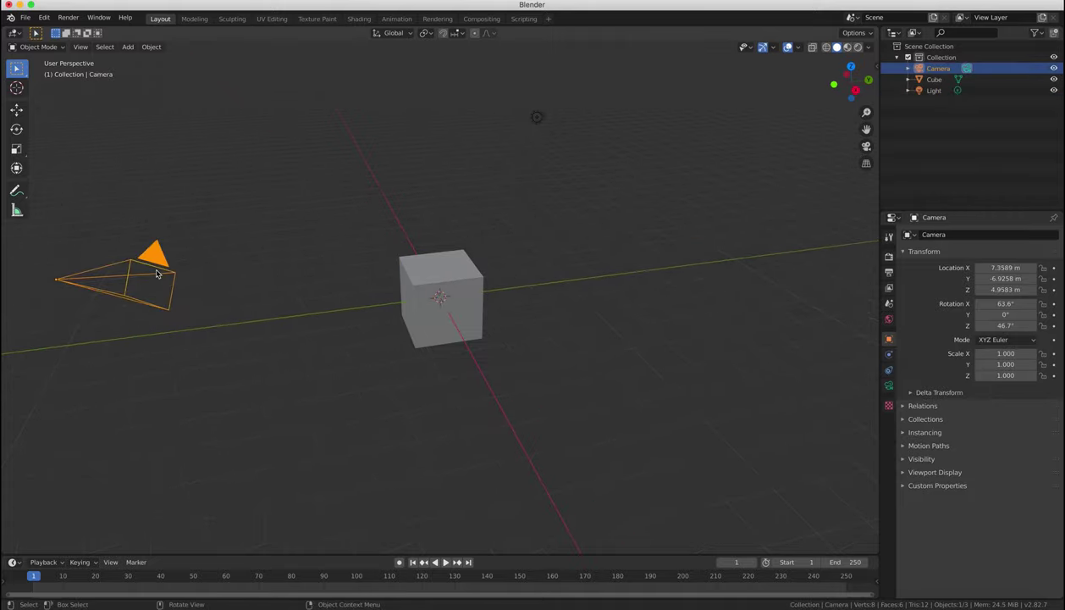
click(480, 299)
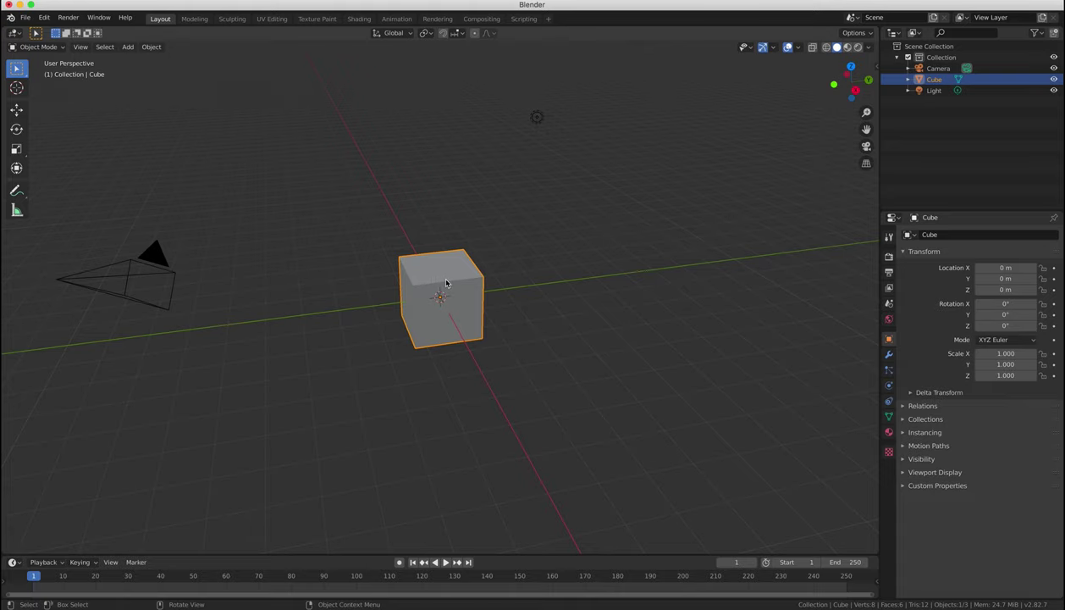
key(x)
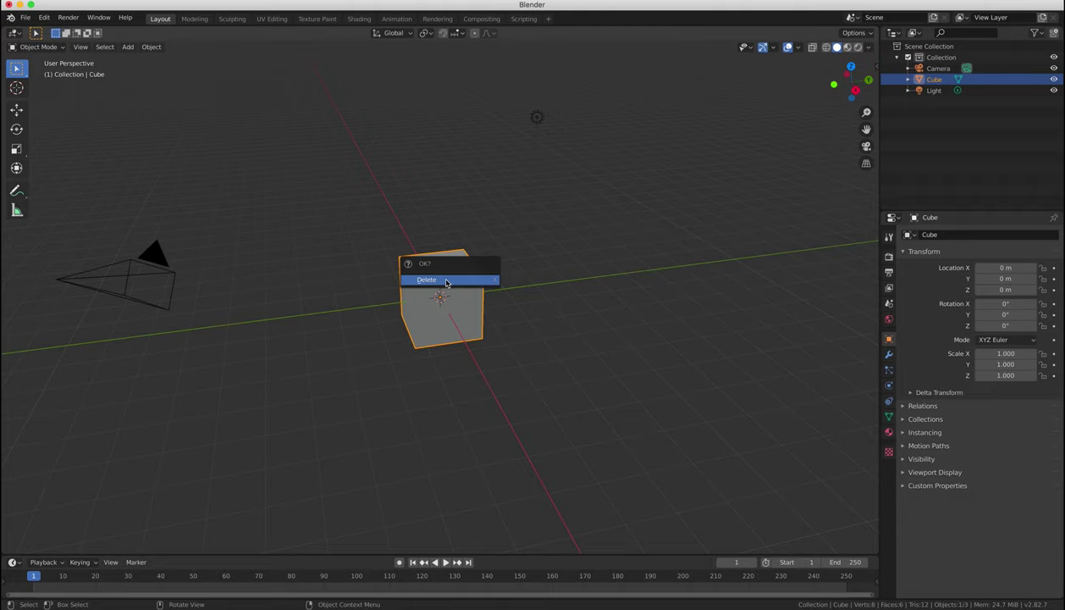
- Confirm the cube deletion, then frame the light and camera and centre the origin
click(447, 282)
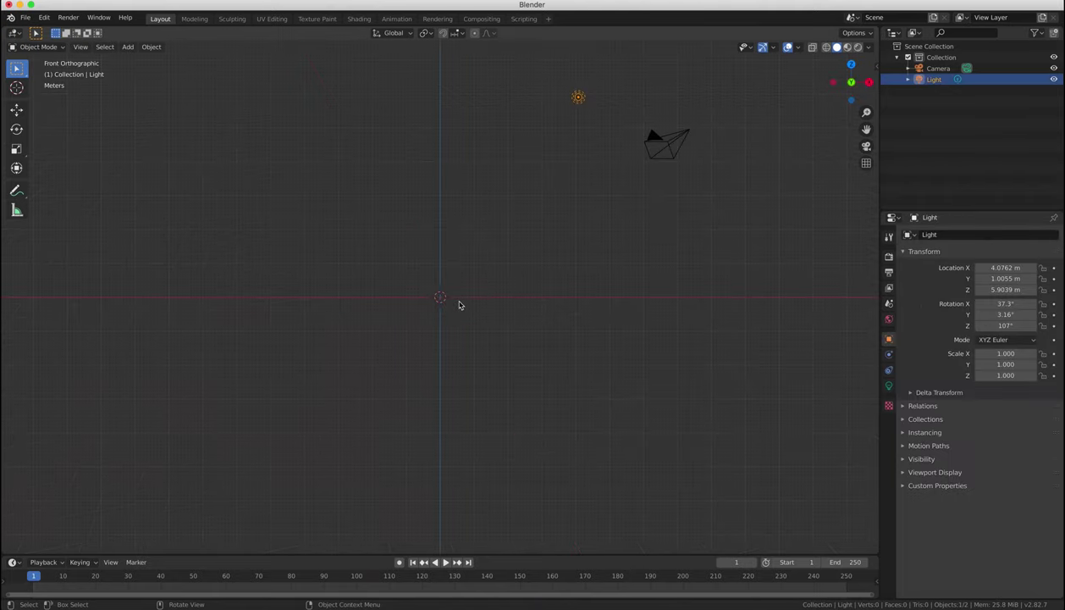
scroll(462, 303, up, 5)
key(shift+c)
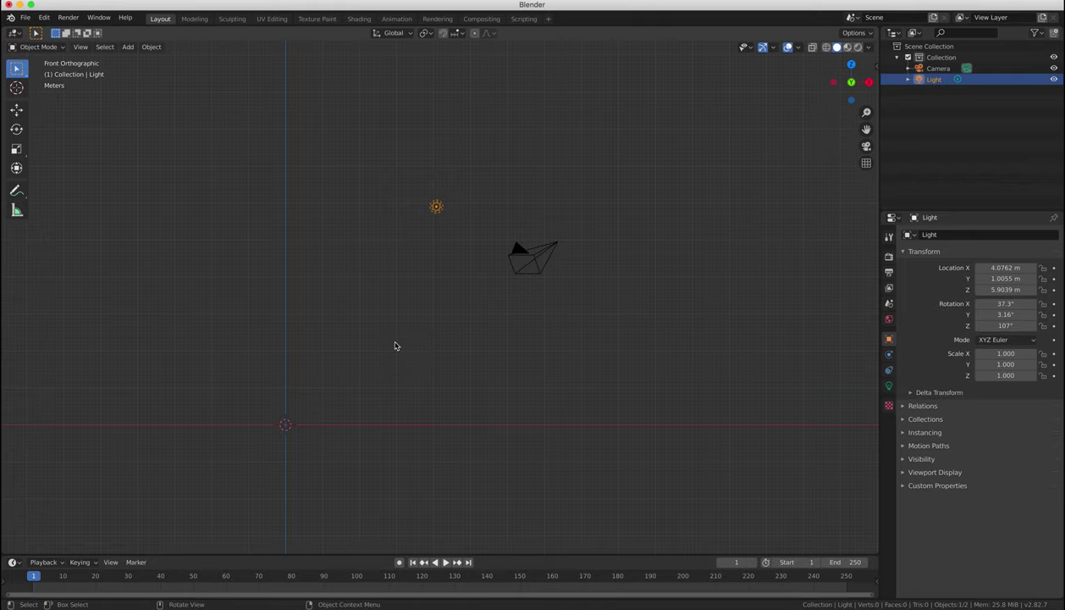
shift+middle_drag(394, 346, 565, 238)
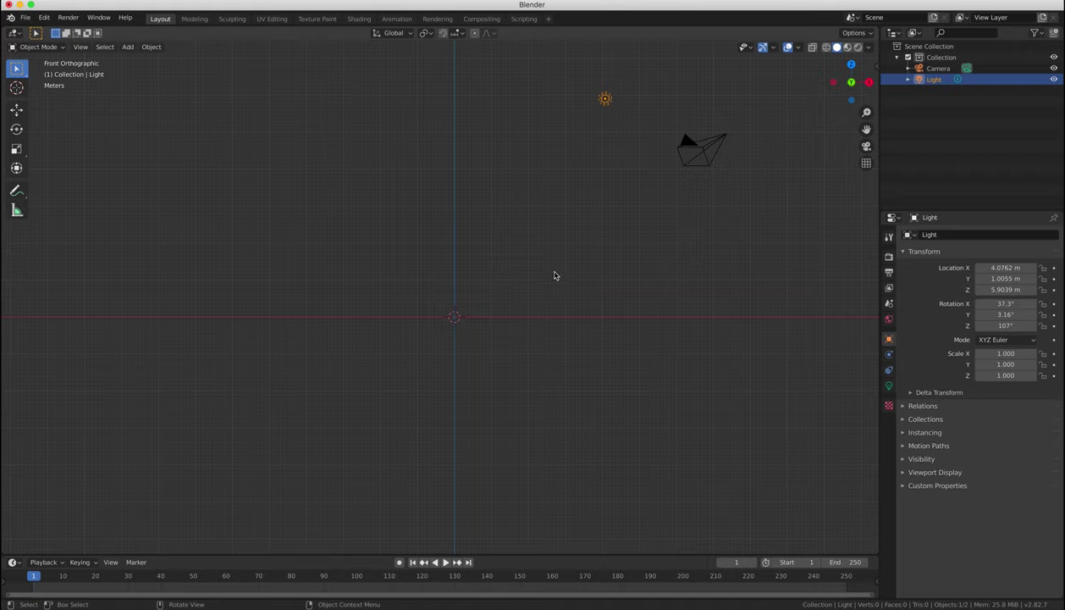
- Add a UV sphere at the origin
key(shift+a)
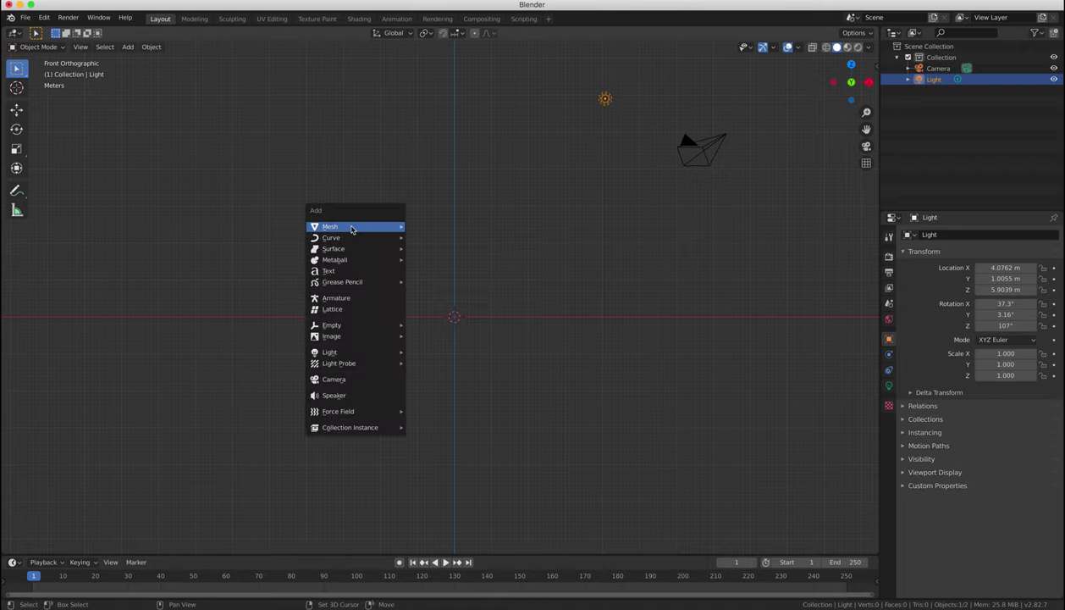
mouse_move(351, 227)
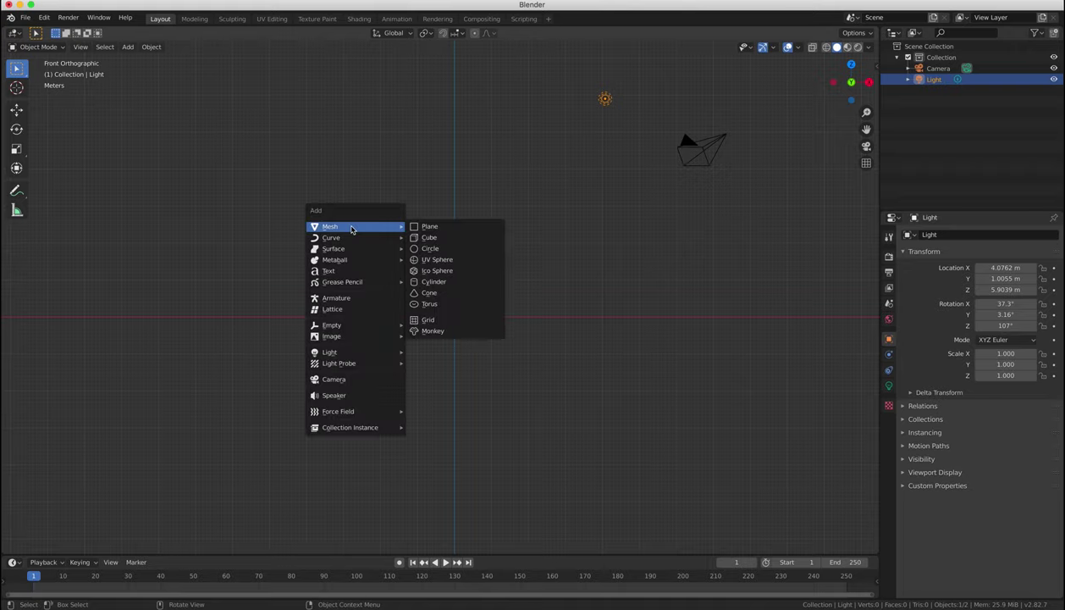
click(442, 260)
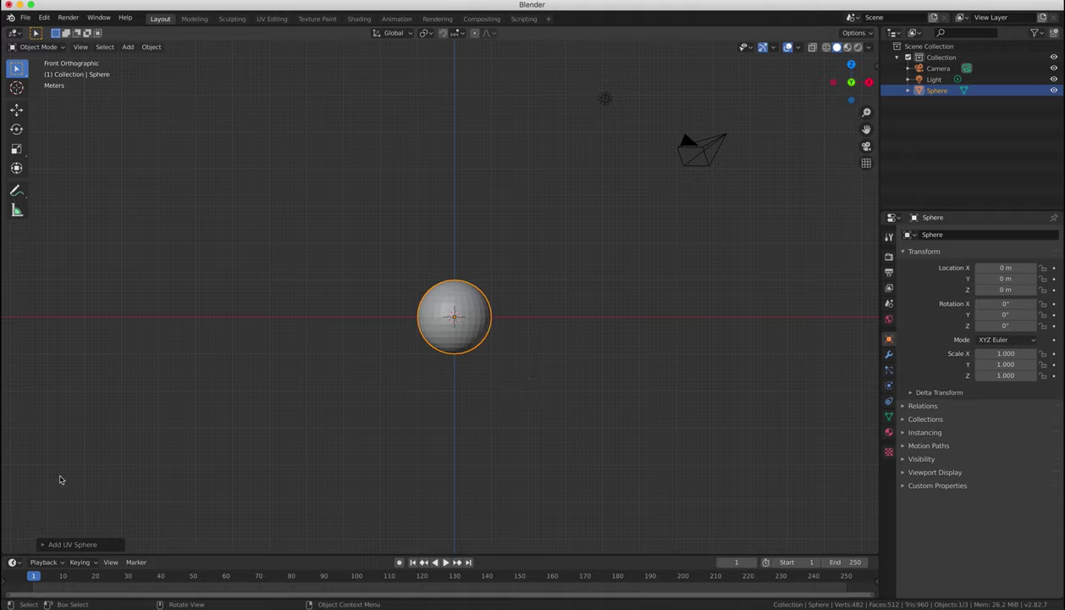
- Set the new sphere to 12 segments and 12 rings
click(45, 545)
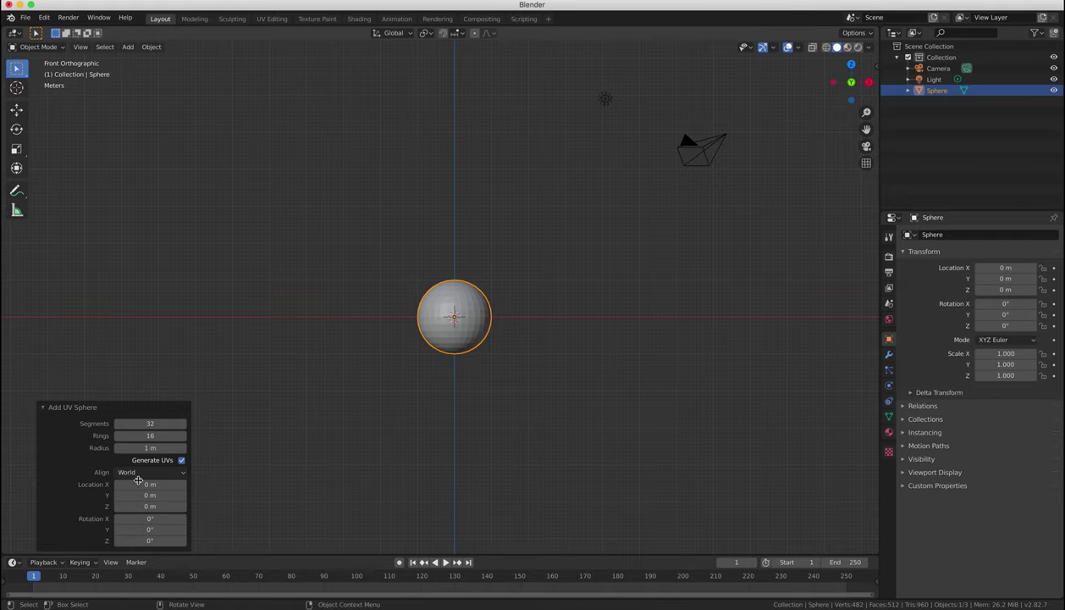
click(167, 423)
text(30)
key(BackSpace)
key(BackSpace)
text(12)
key(Return)
click(150, 435)
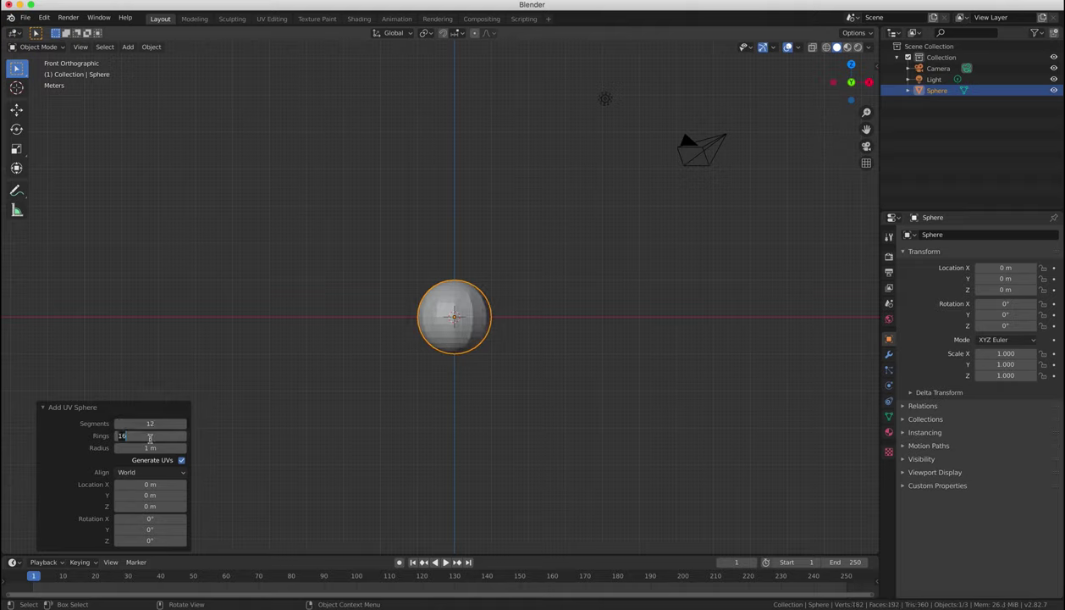
text(12)
key(Return)
- Duplicate the sphere, scale the copy to about 0.64 and rest it on top at 1.53 m
key(shift+d)
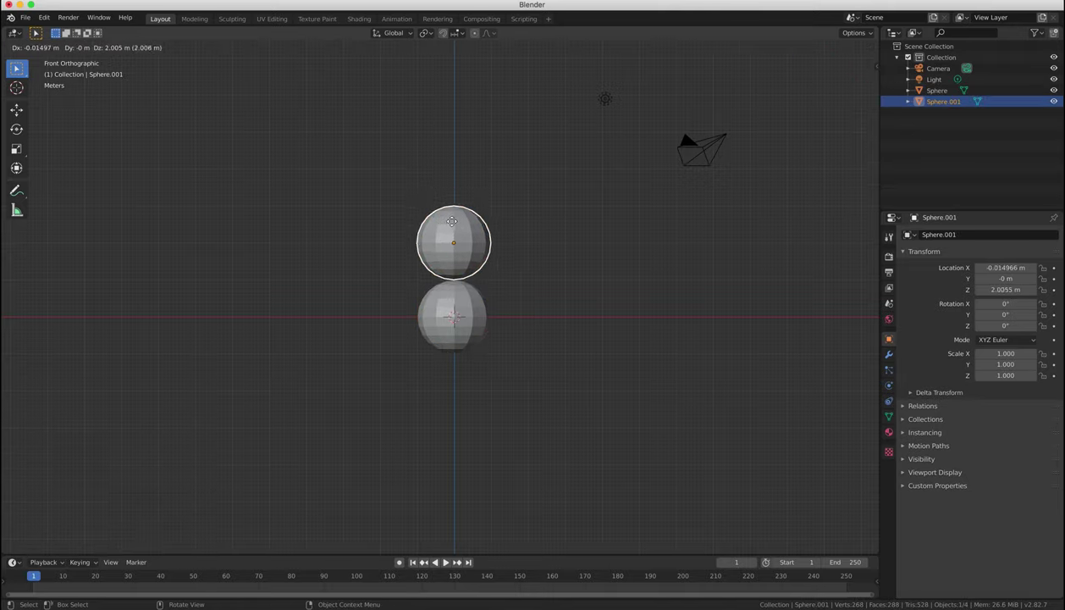
click(452, 221)
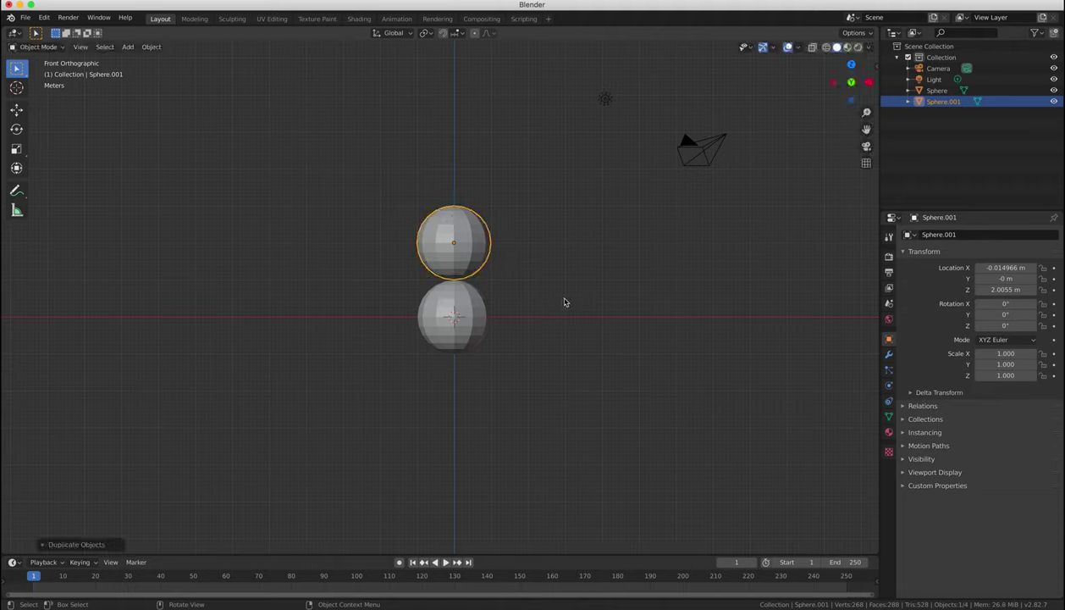
click(475, 314)
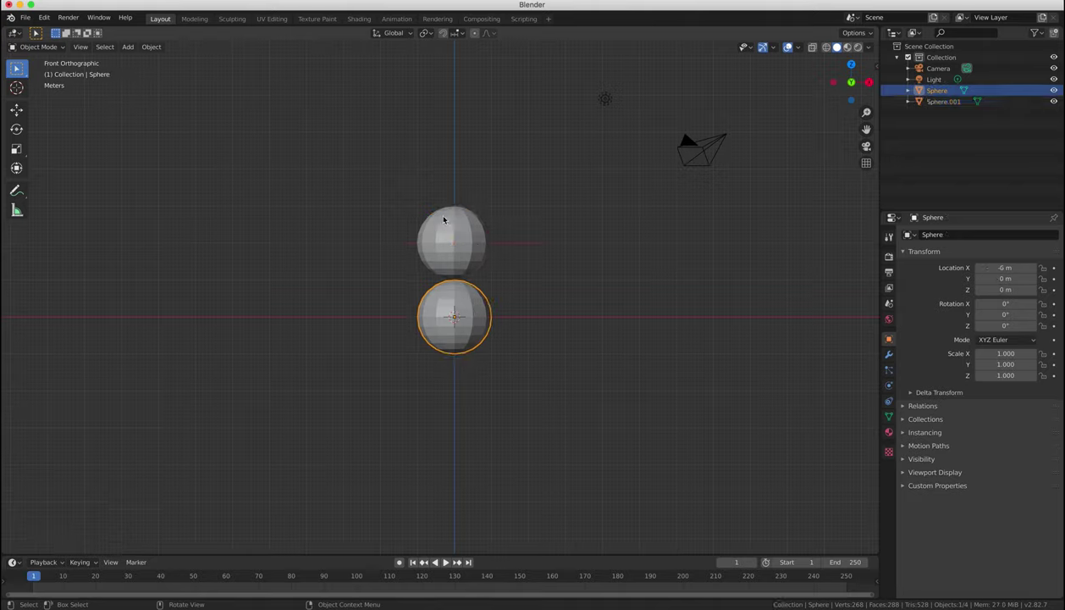
click(477, 241)
key(s)
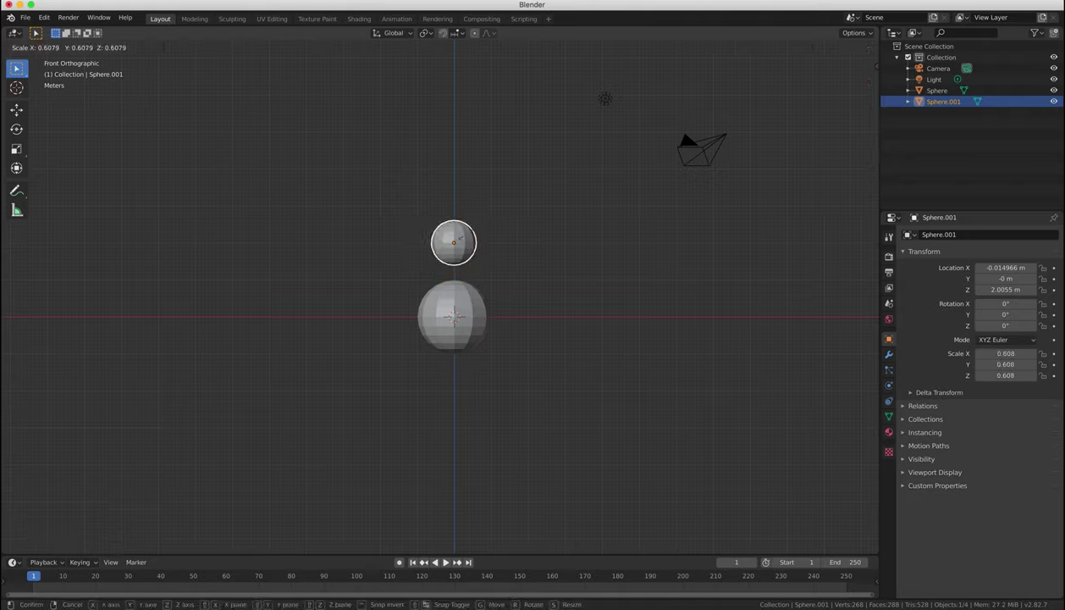
click(467, 238)
key(g)
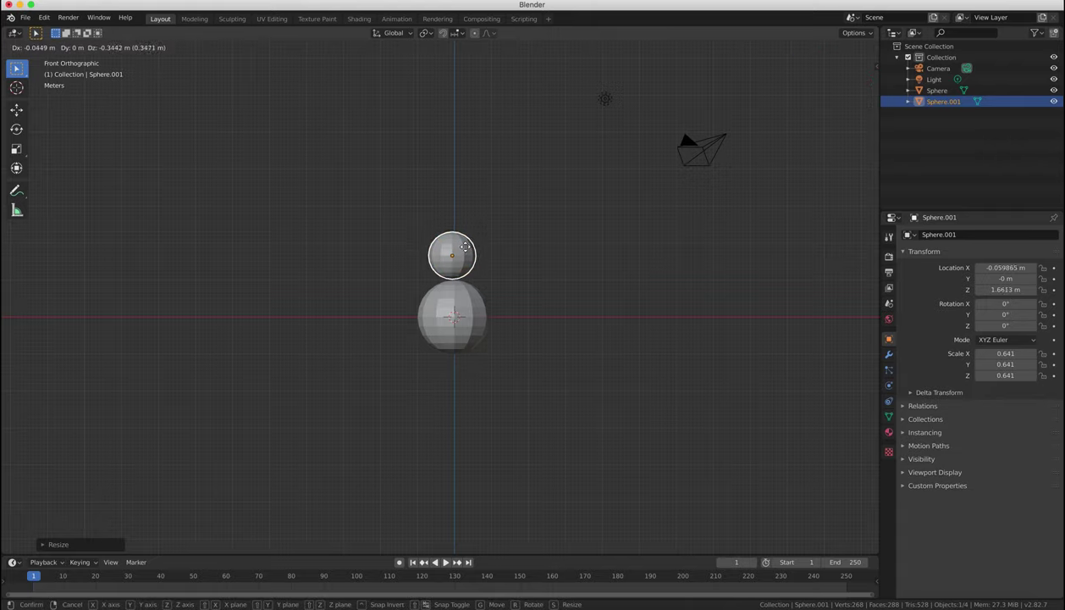
click(462, 249)
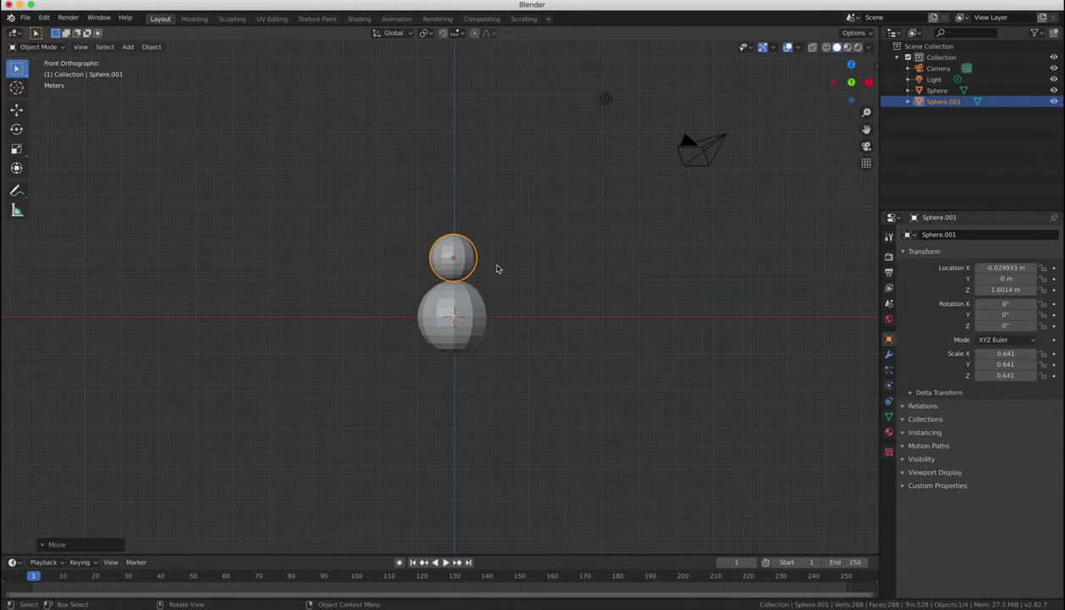
scroll(512, 270, up, 5)
scroll(561, 276, up, 5)
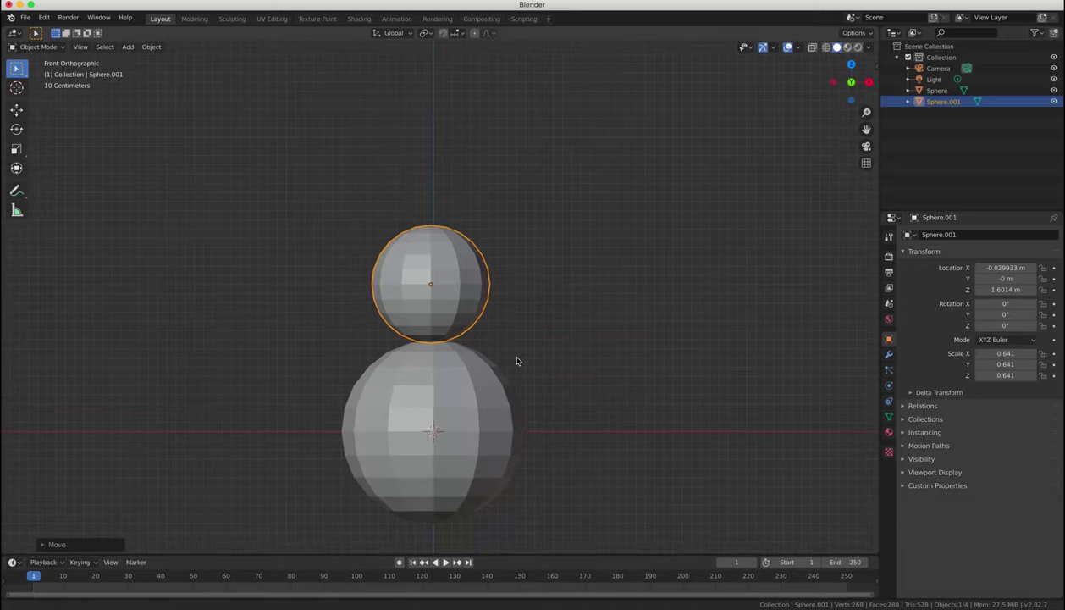
- Settle the middle sphere, then duplicate it as a 0.44-scale head on top
key(g)
click(470, 327)
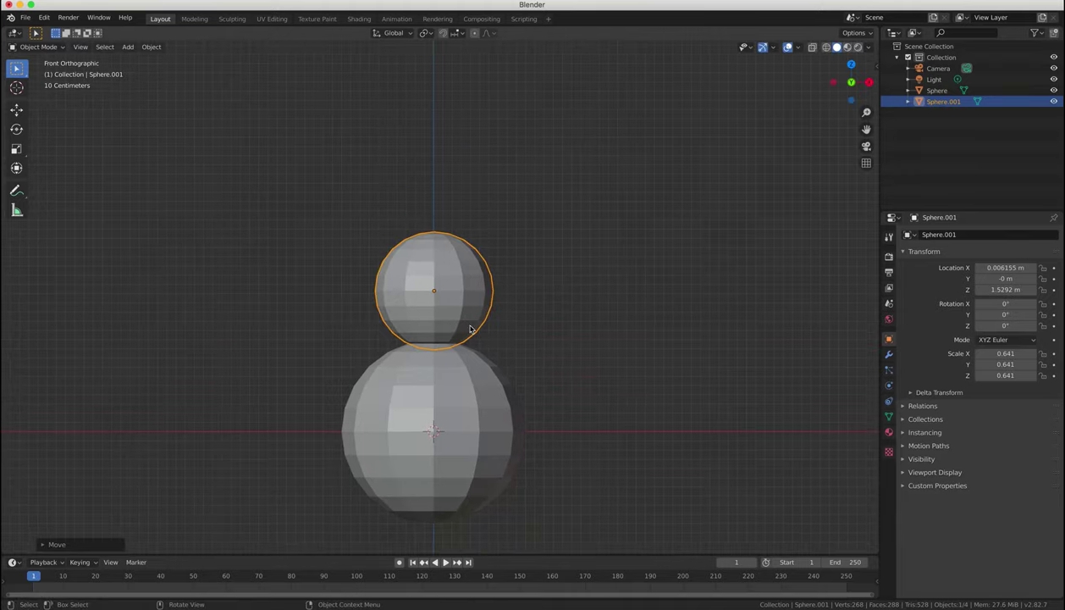
key(shift+d)
key(s)
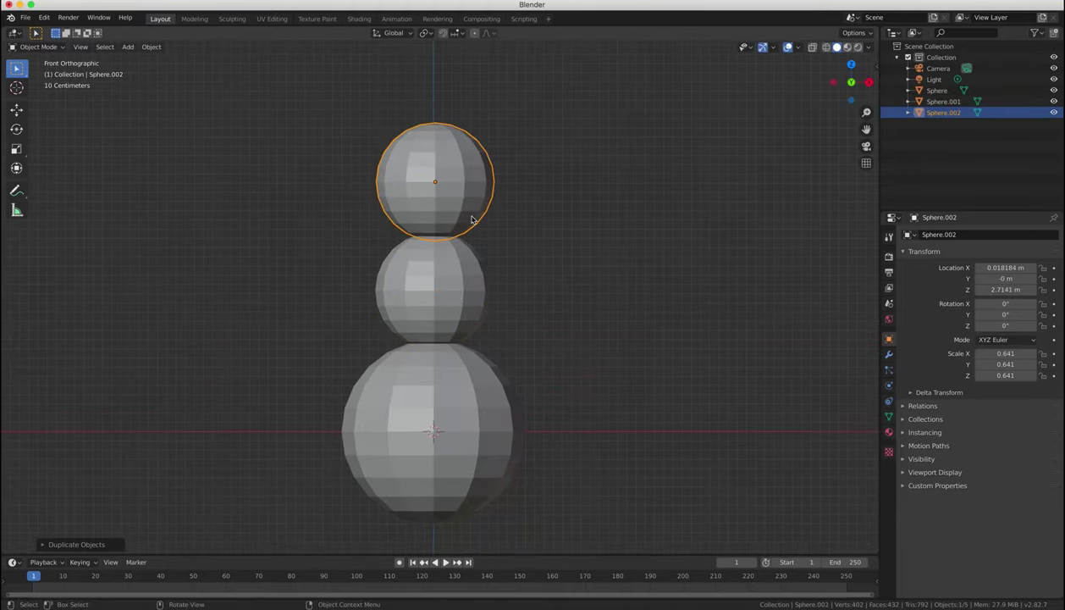
click(451, 214)
key(g)
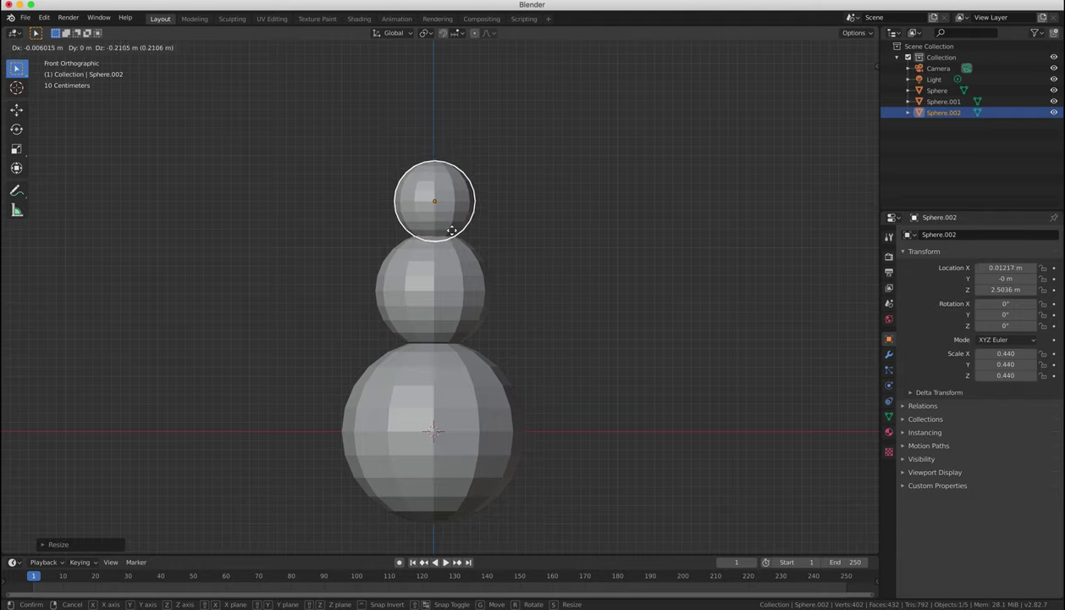
click(450, 230)
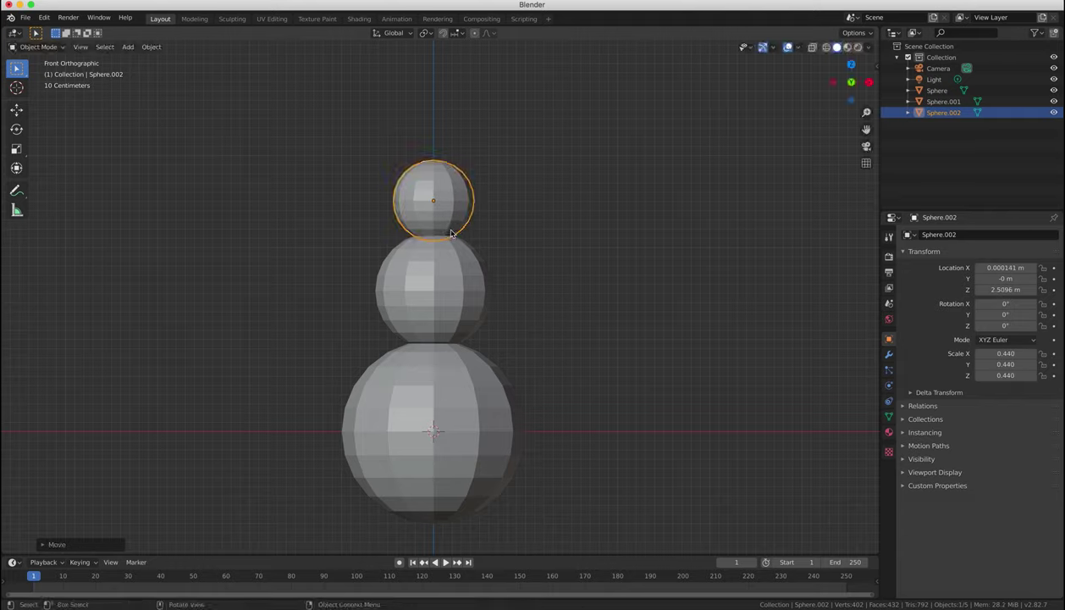
- Raise the bottom sphere slightly along Z, then select the head
click(450, 395)
key(g)
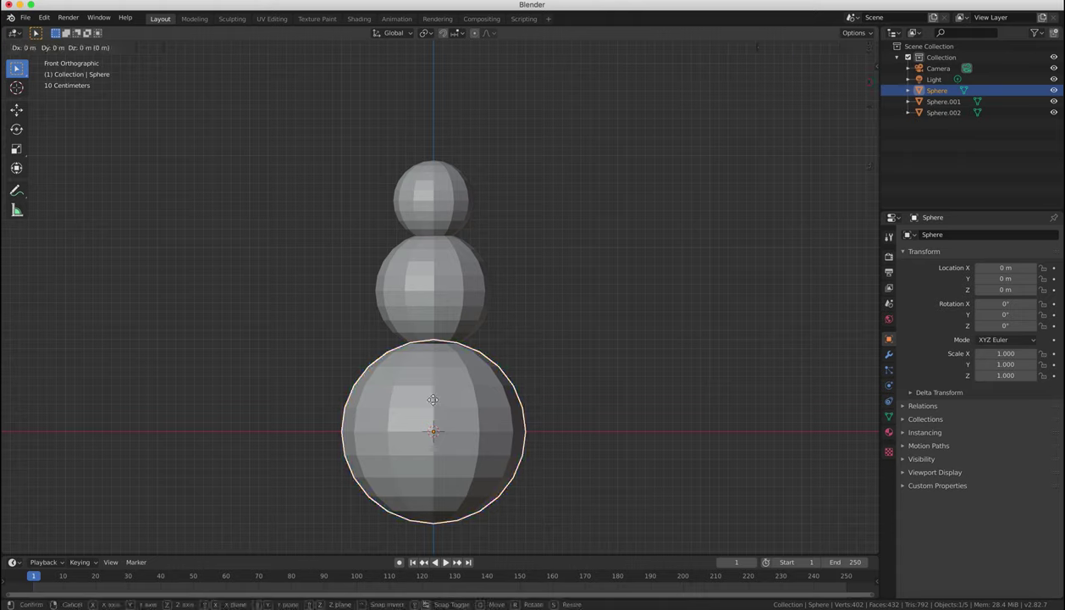
key(z)
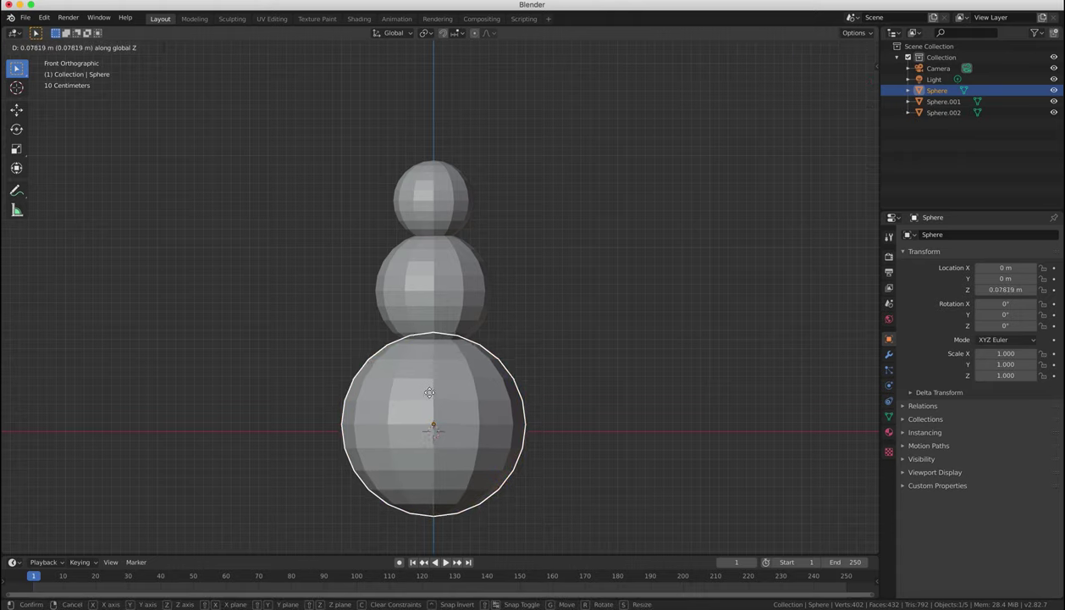
click(427, 390)
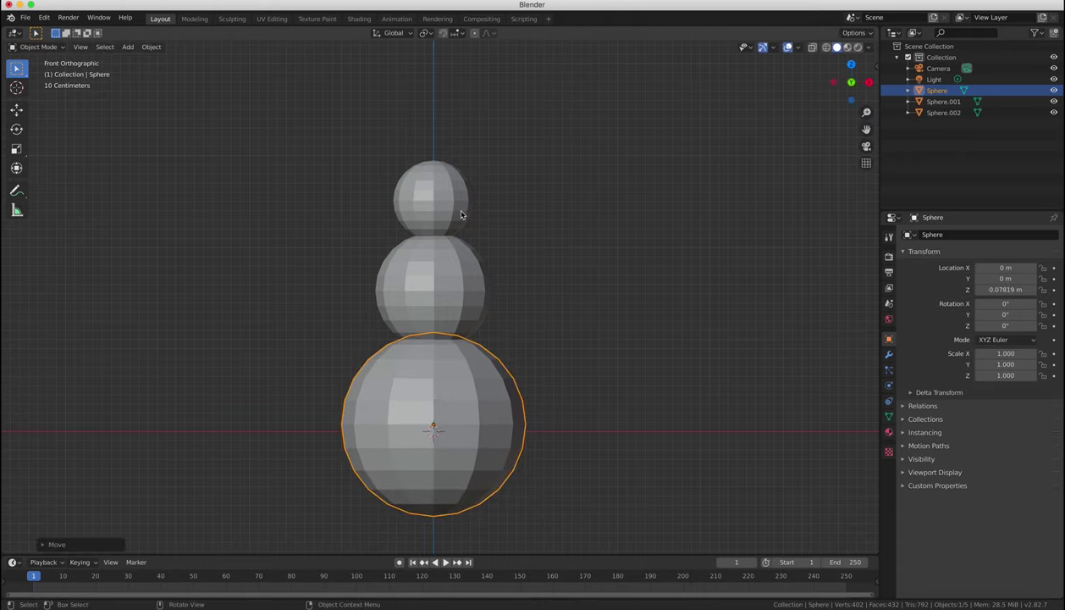
click(436, 201)
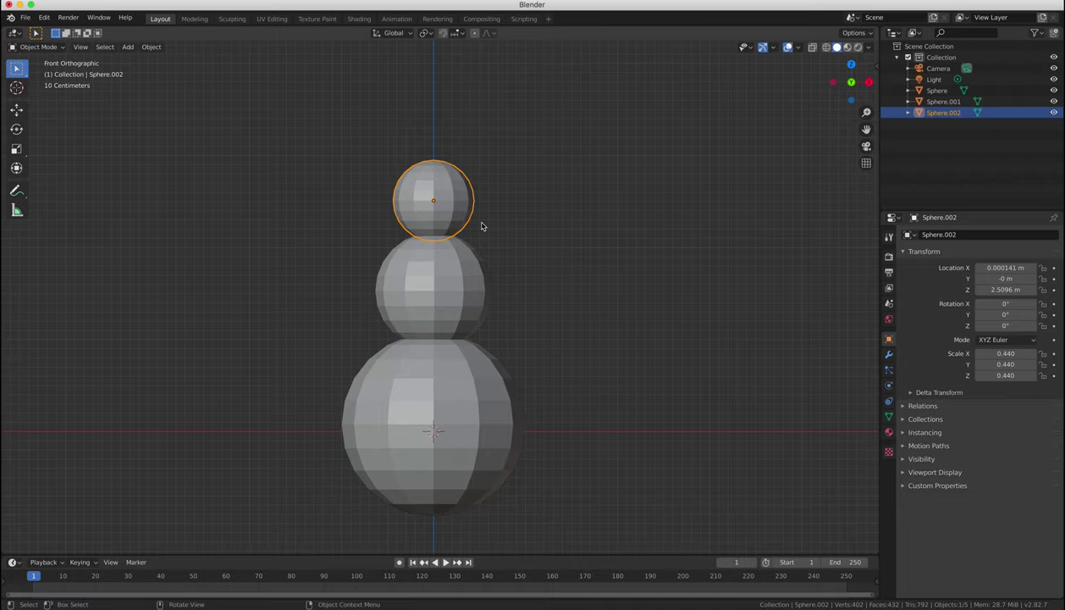
- Duplicate the head as a tiny 0.079-scale eye sphere and move it onto the head
key(shift+d)
click(411, 213)
key(s)
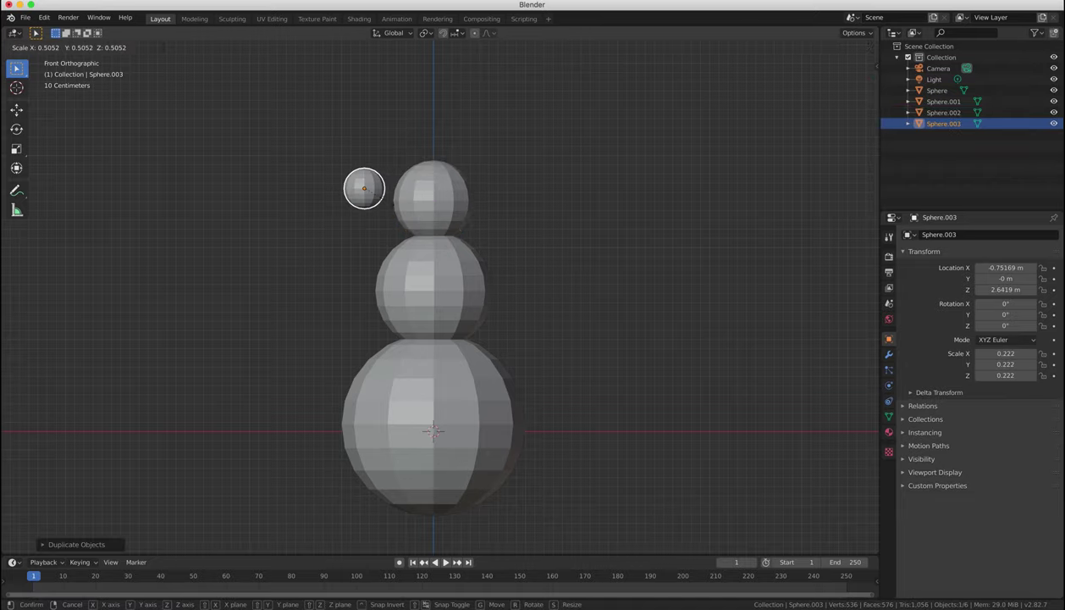
click(373, 196)
key(g)
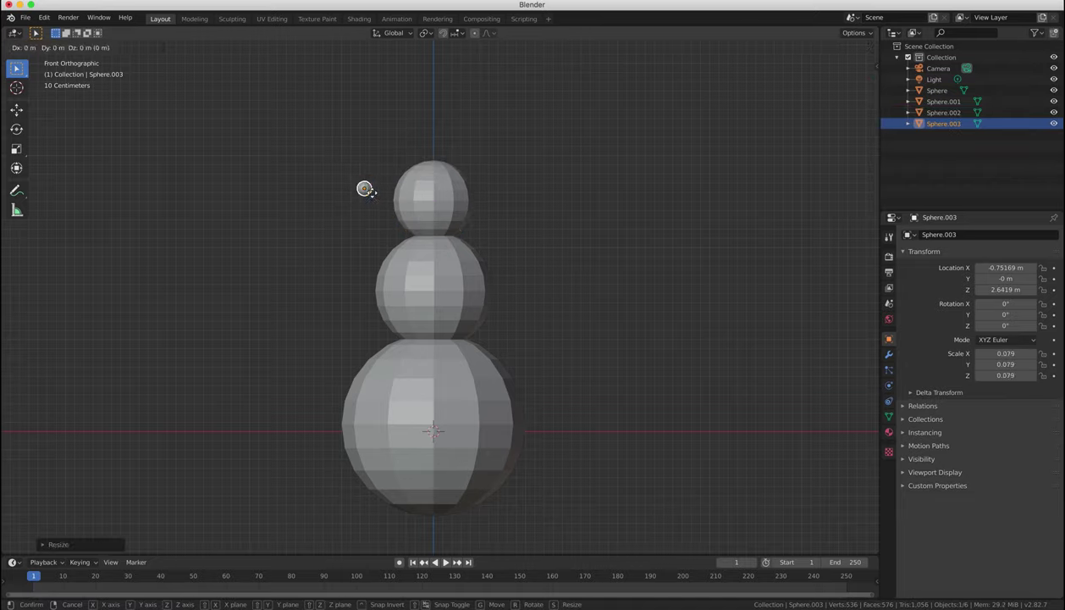
click(468, 209)
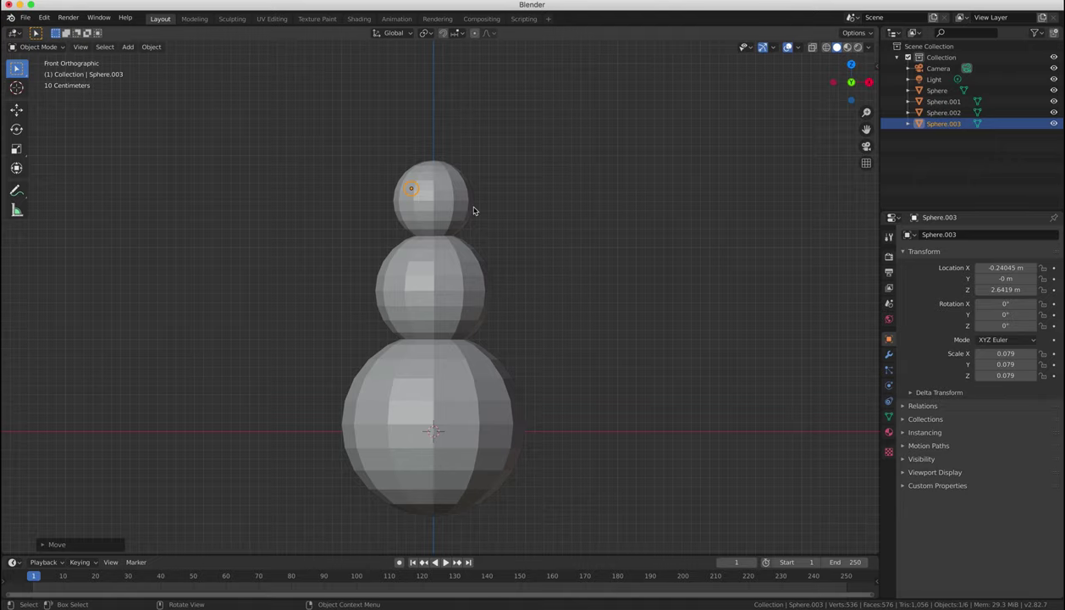
- Place the left eye on the front of the head, checking side, front and top views
key(KP_3)
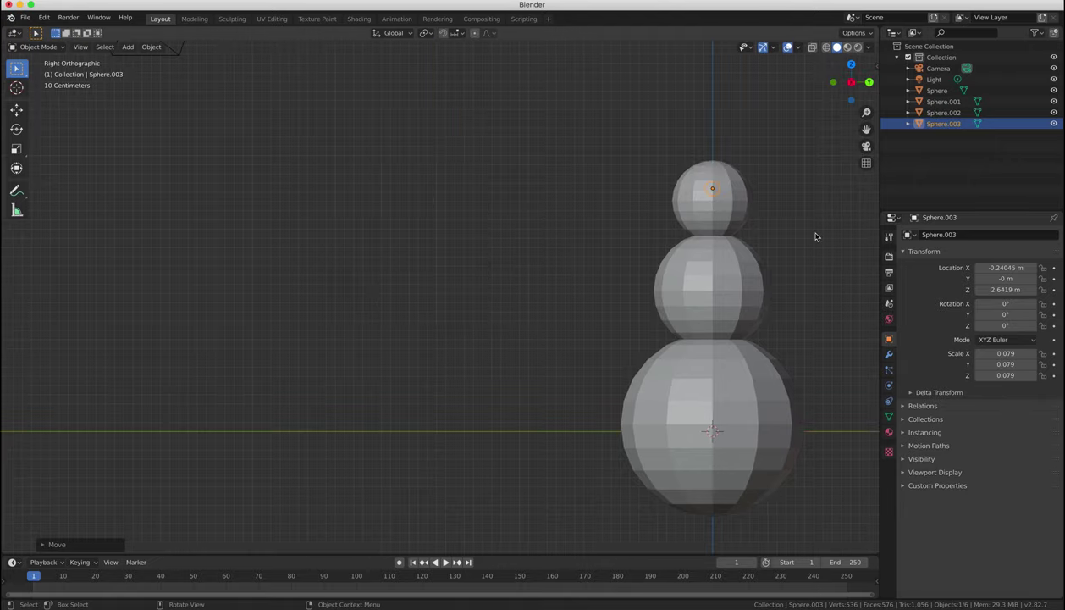
key(g)
click(699, 199)
key(KP_1)
key(KP_3)
shift+middle_drag(761, 240, 512, 242)
key(KP_1)
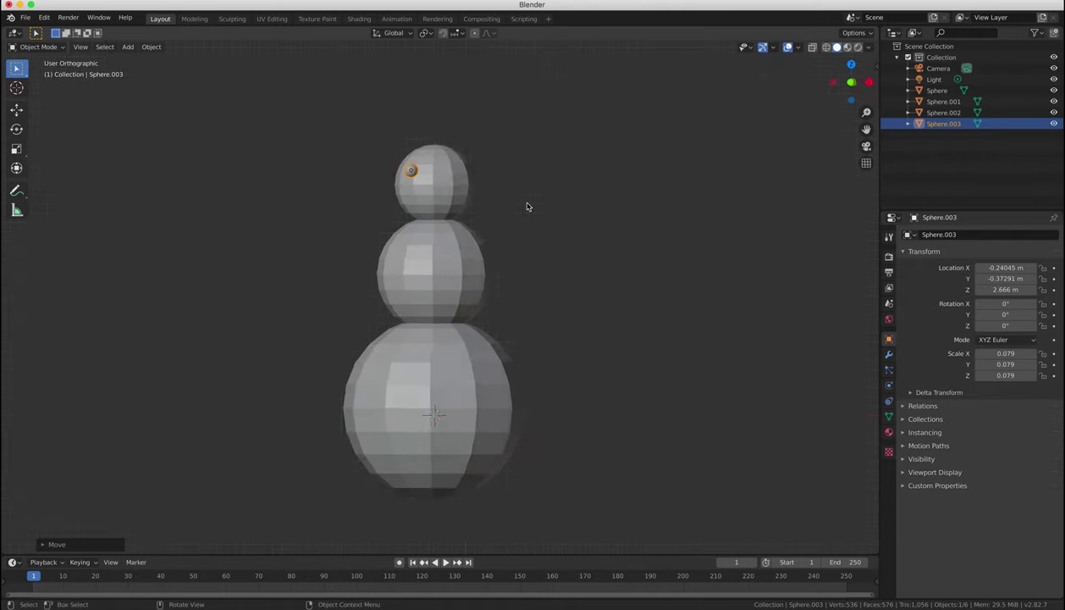
key(KP_3)
key(KP_1)
key(KP_7)
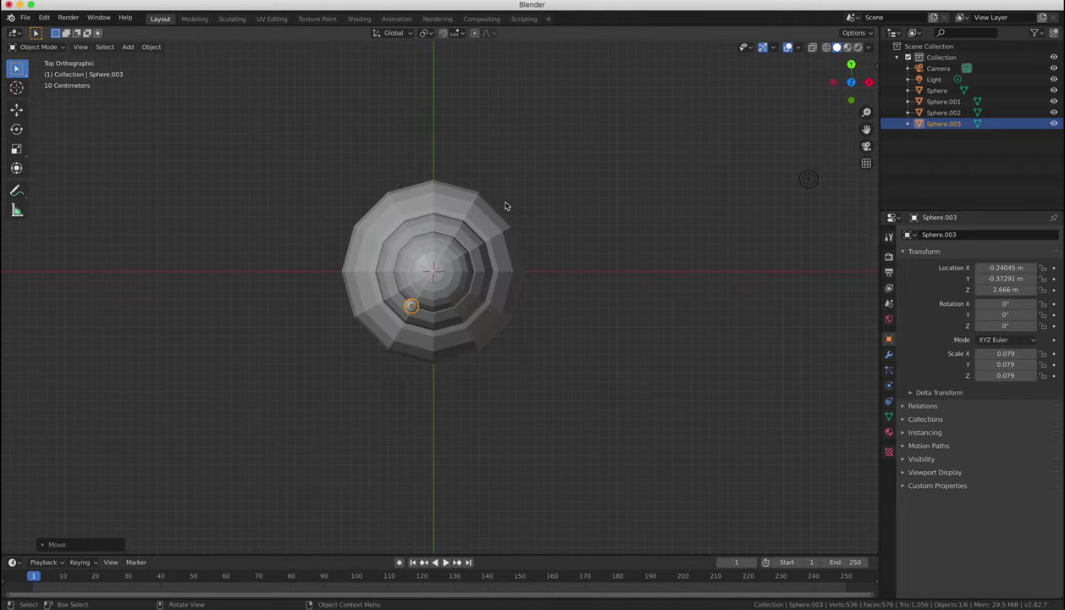
key(g)
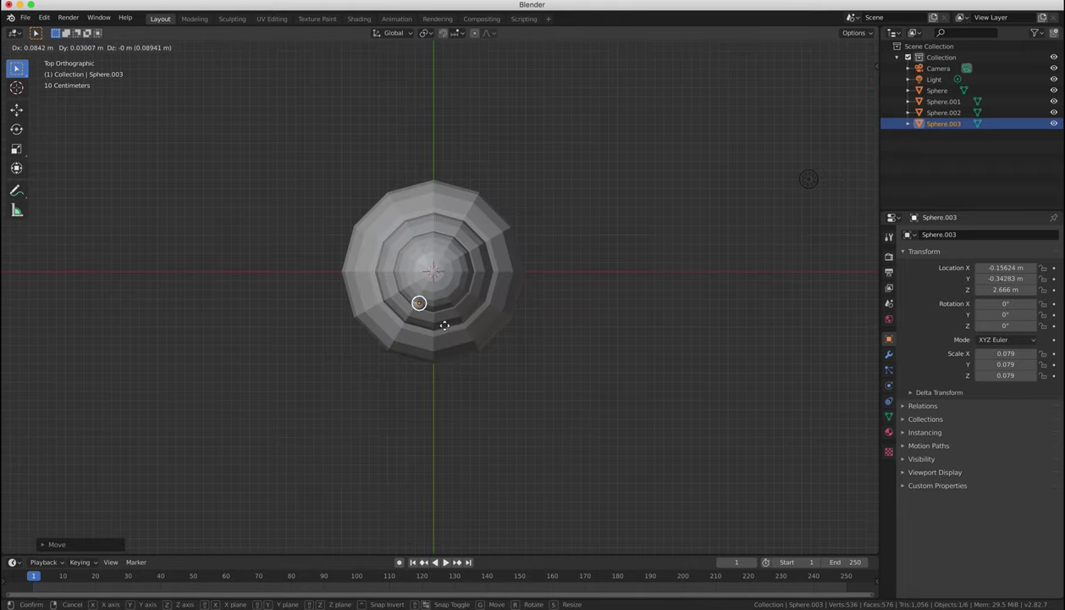
click(441, 327)
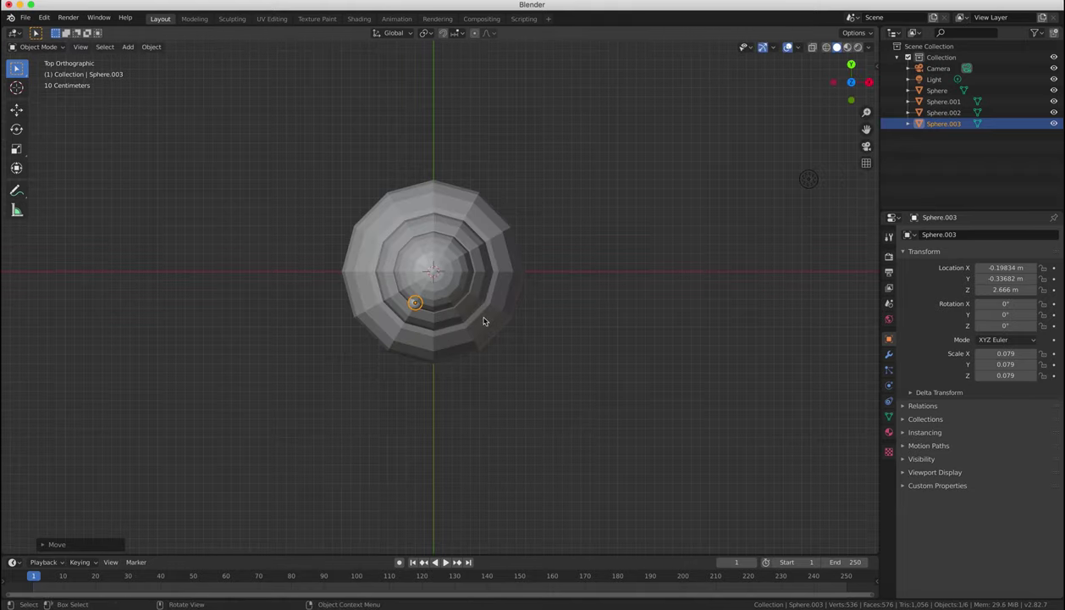
key(KP_1)
- Duplicate the eye along X as the right eye at Z 2.666 m
key(shift+d)
key(x)
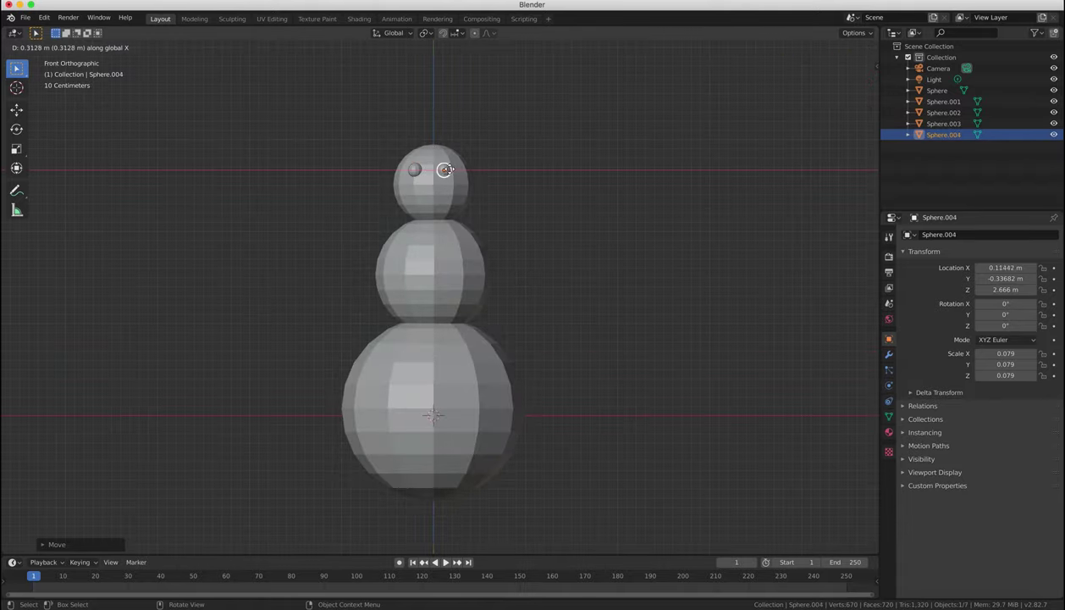
click(449, 171)
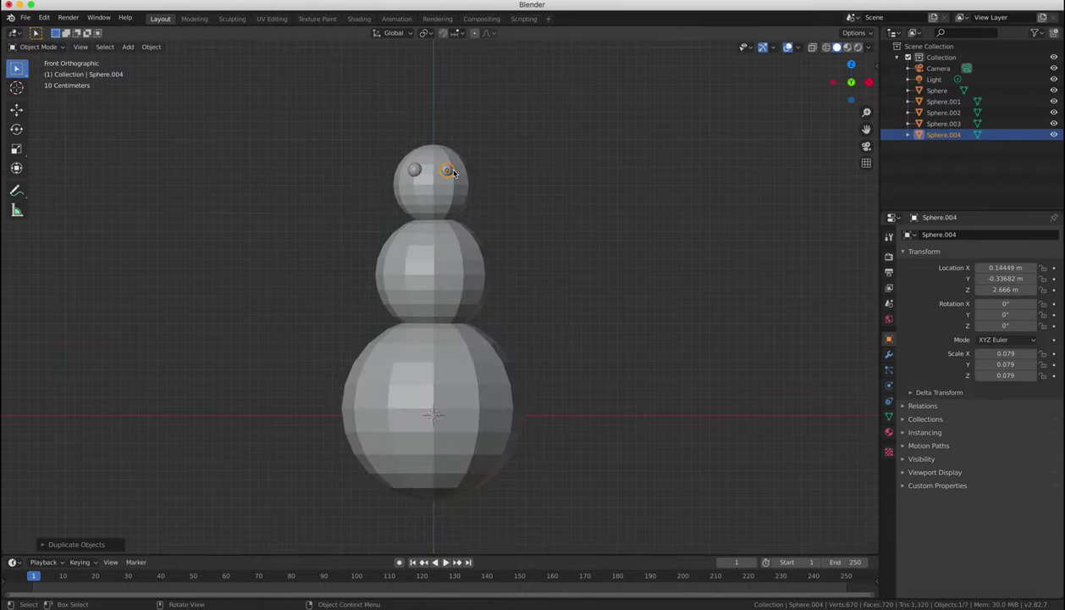
key(g)
key(x)
click(448, 171)
- Add an icosphere, shrink it to bead size and move it beside the head
key(shift+a)
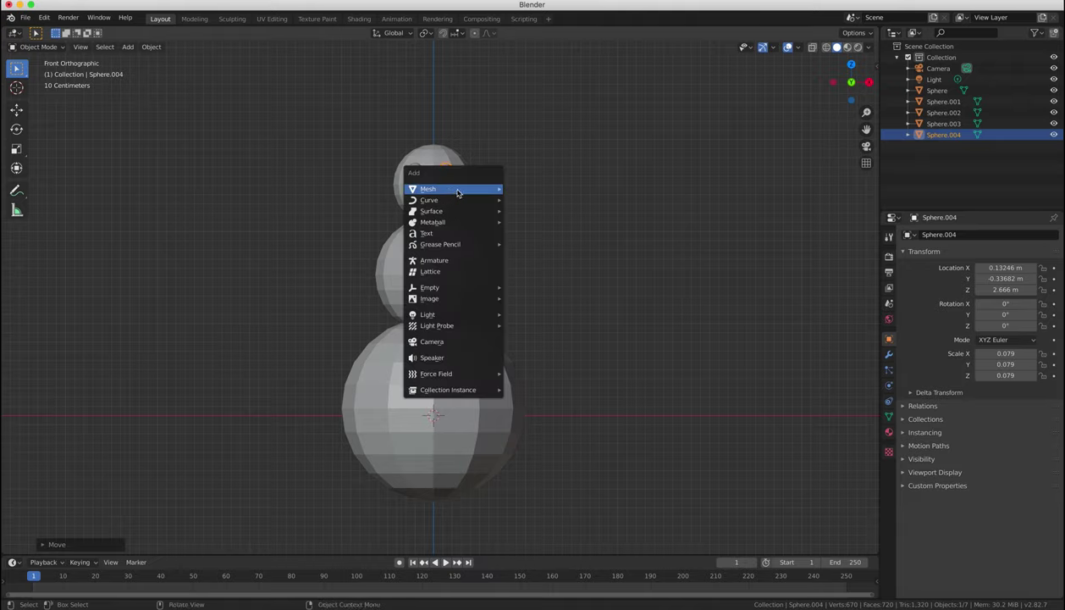
mouse_move(482, 187)
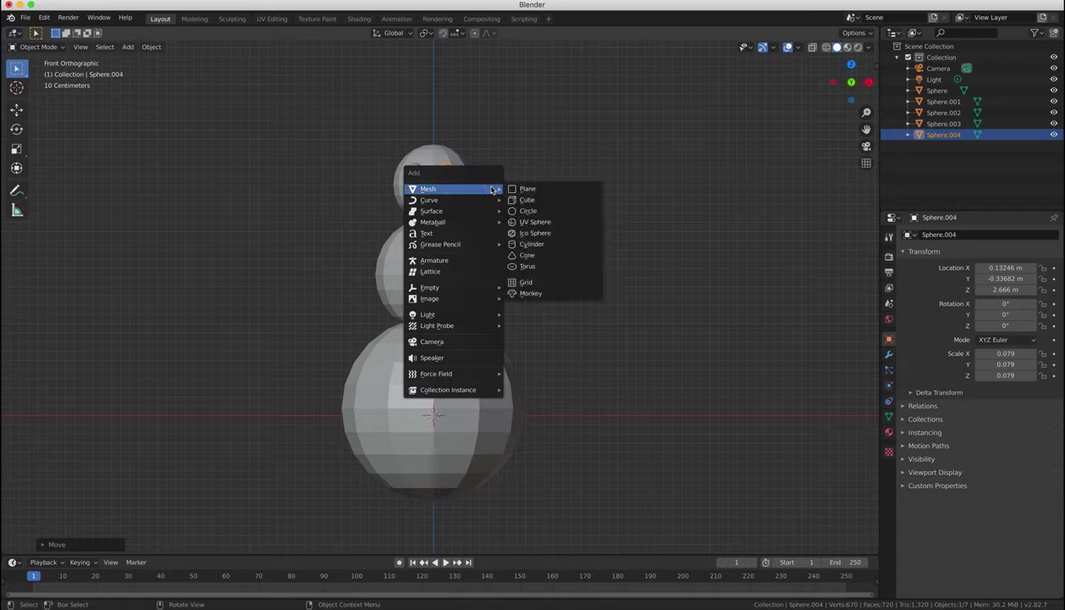
click(535, 232)
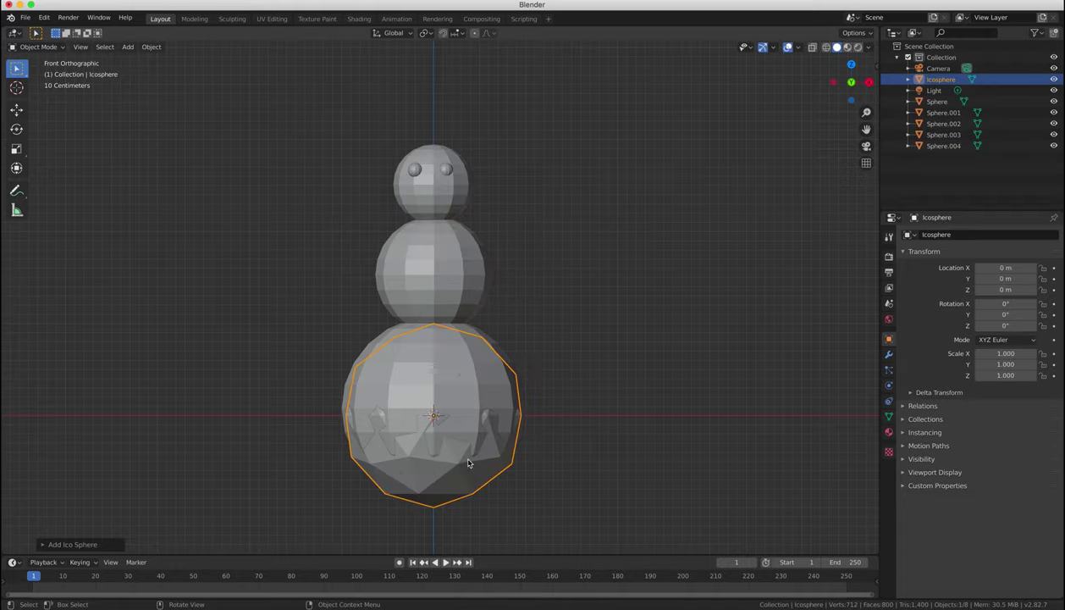
key(g)
click(362, 244)
key(s)
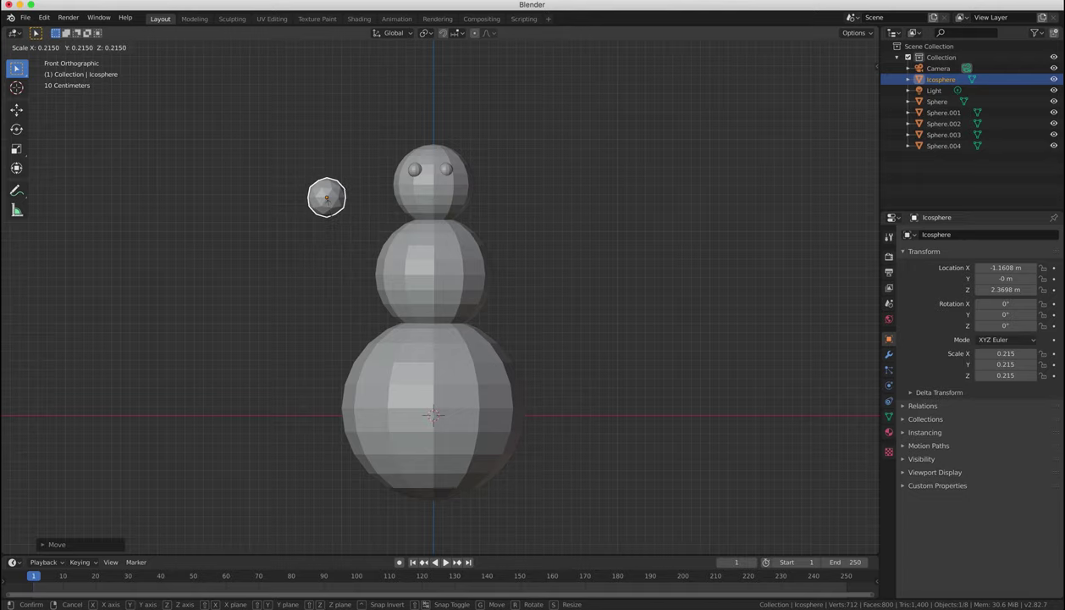
click(328, 203)
key(g)
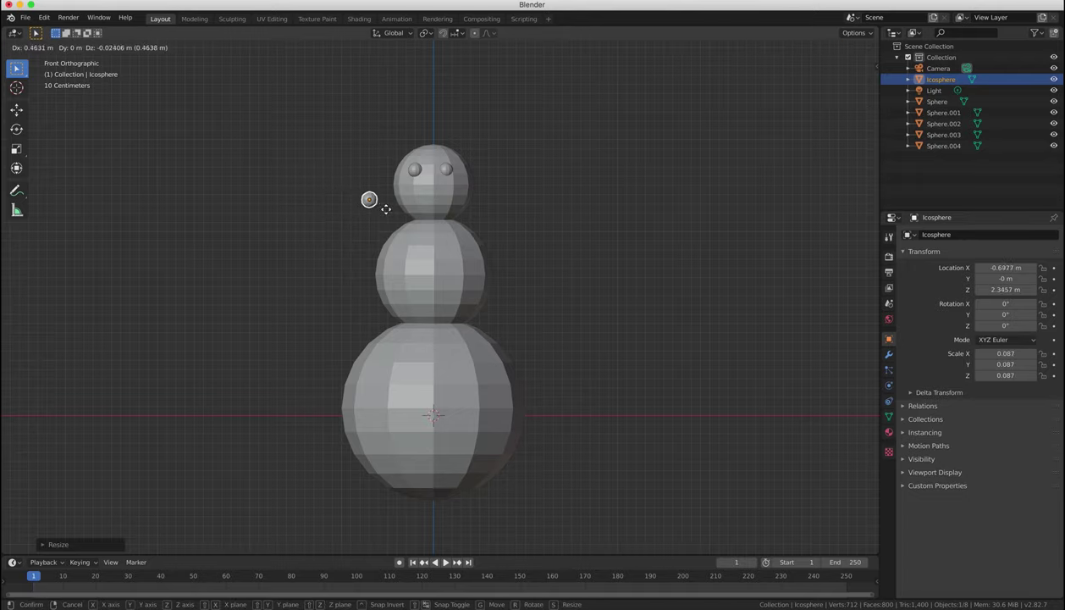
click(415, 188)
- Position the bead on the face front below the left eye, using side and front views
scroll(401, 150, up, 4)
key(KP_3)
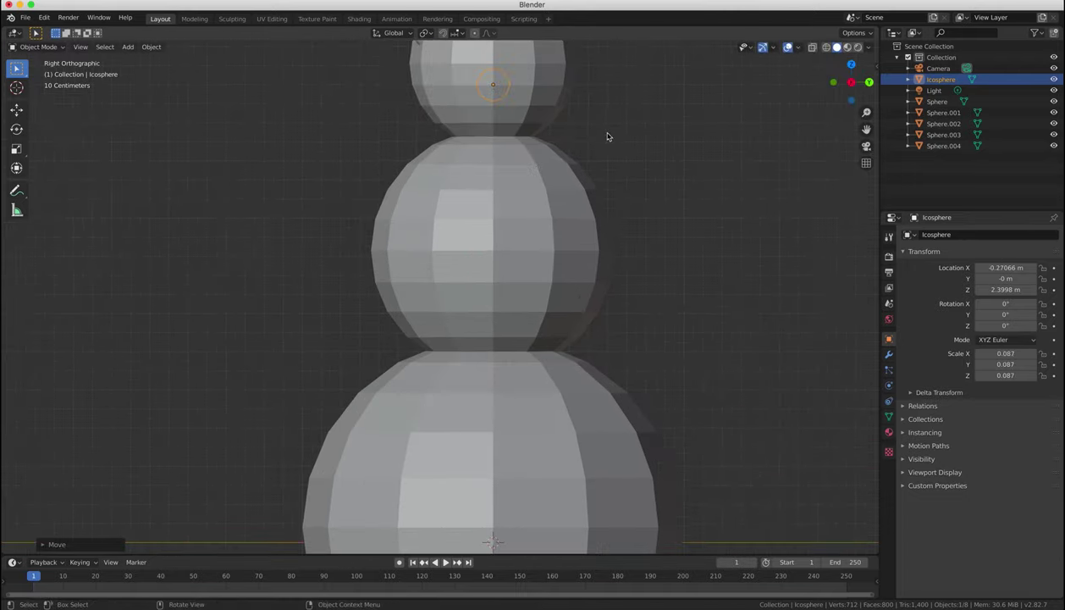
key(g)
click(478, 124)
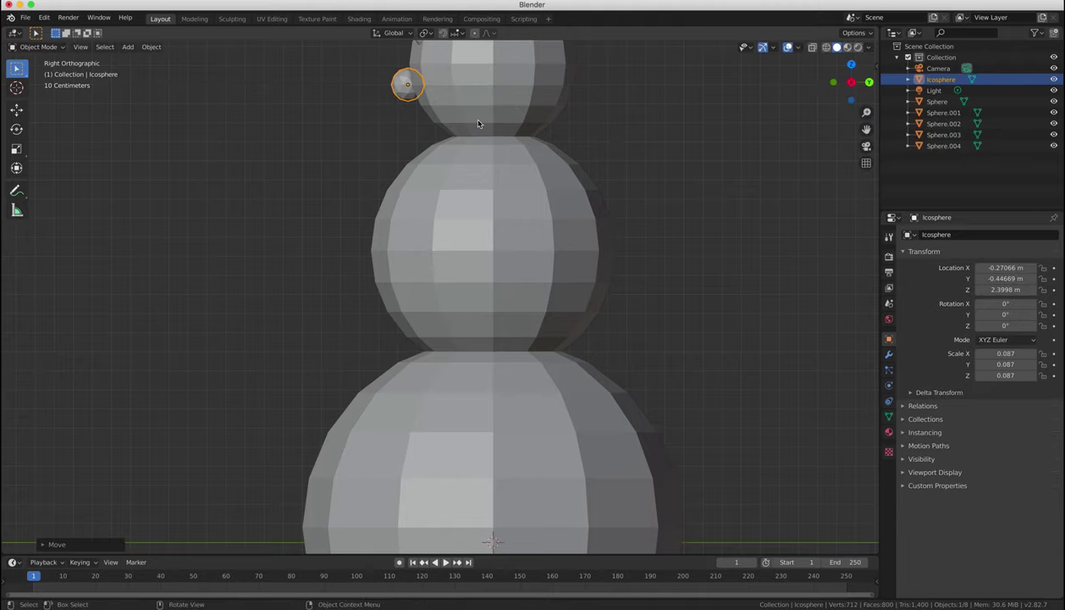
key(KP_1)
key(g)
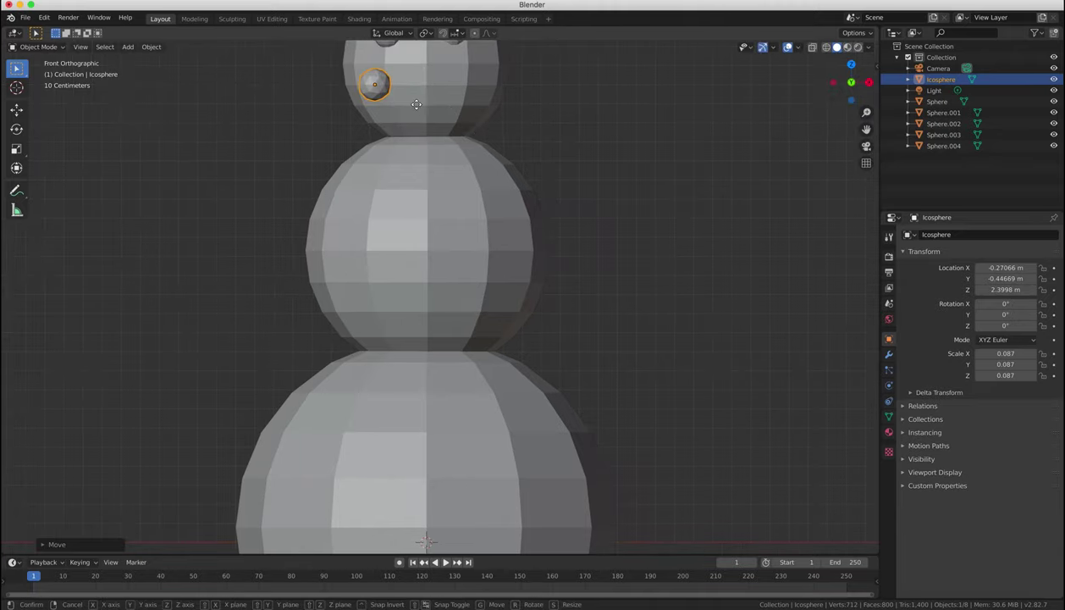
click(421, 106)
key(KP_3)
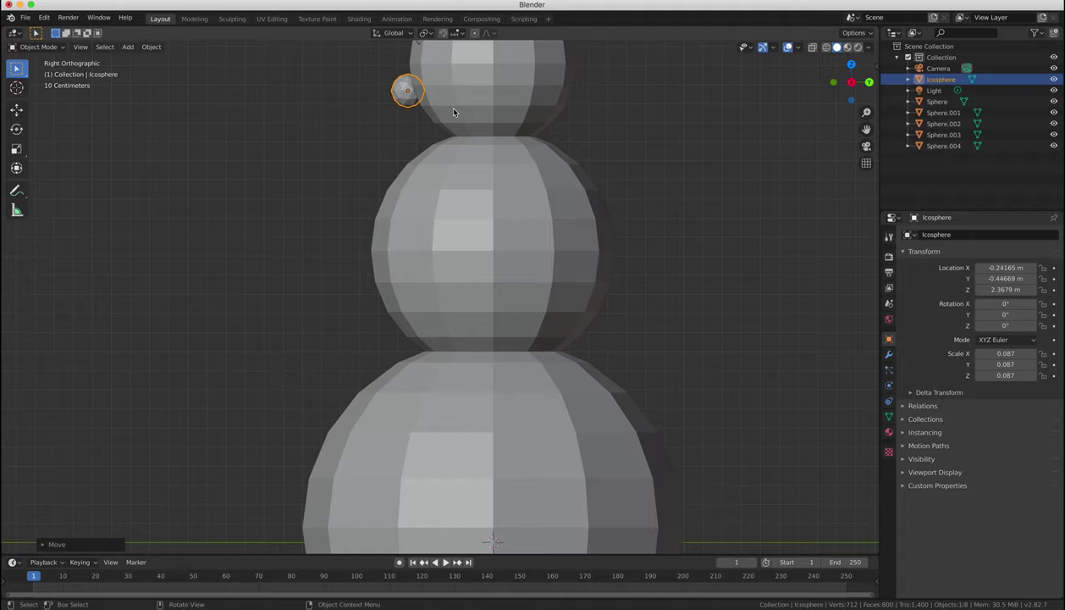
key(g)
key(y)
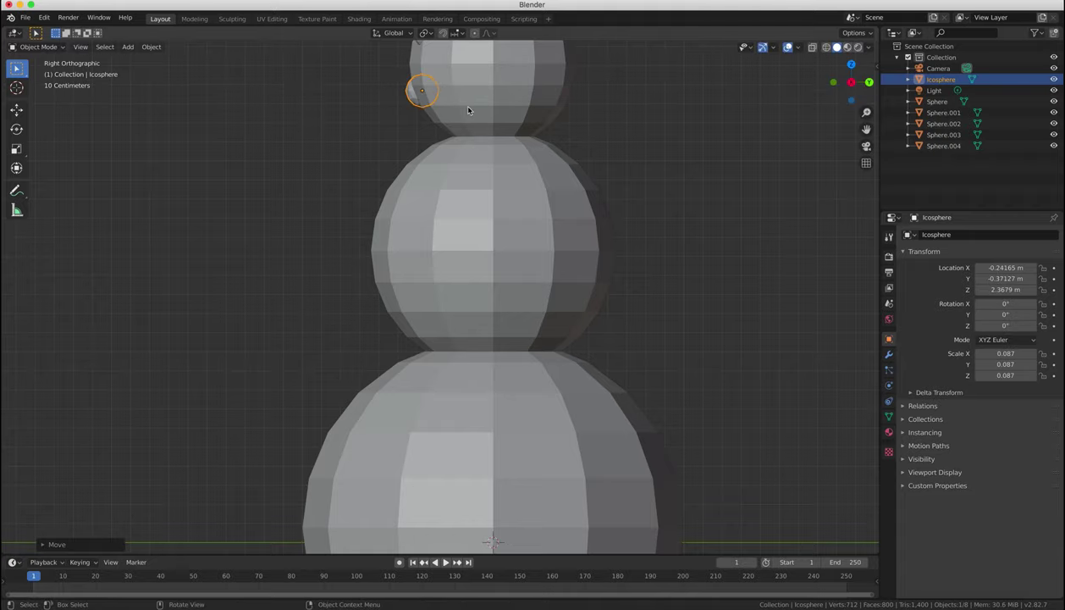
key(KP_1)
- Shrink the bead and duplicate it four times into a curved smile across the head
key(s)
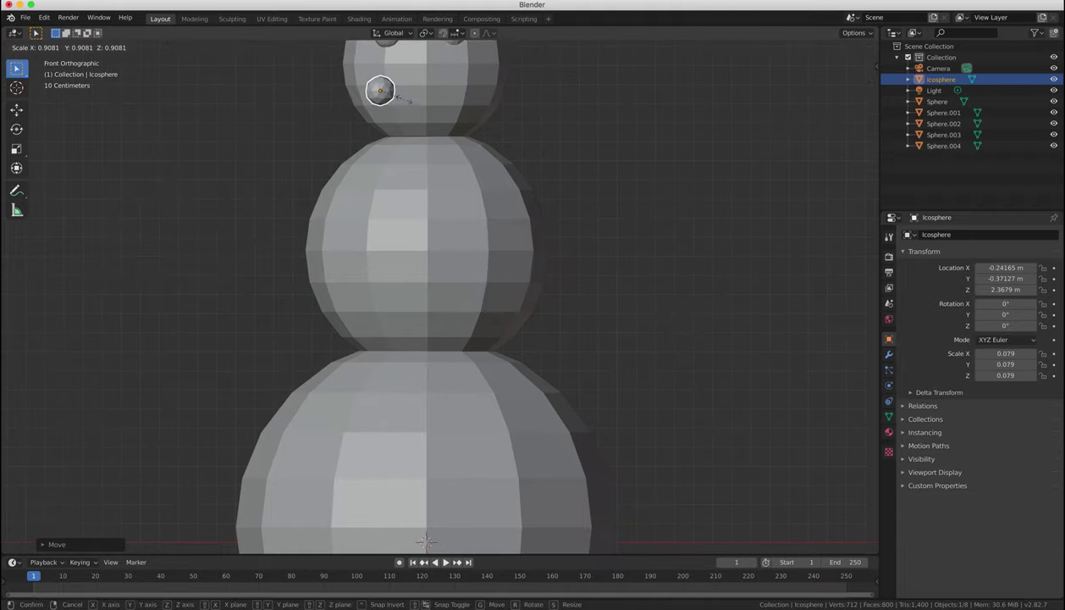
click(396, 97)
key(shift+d)
click(421, 113)
key(shift+d)
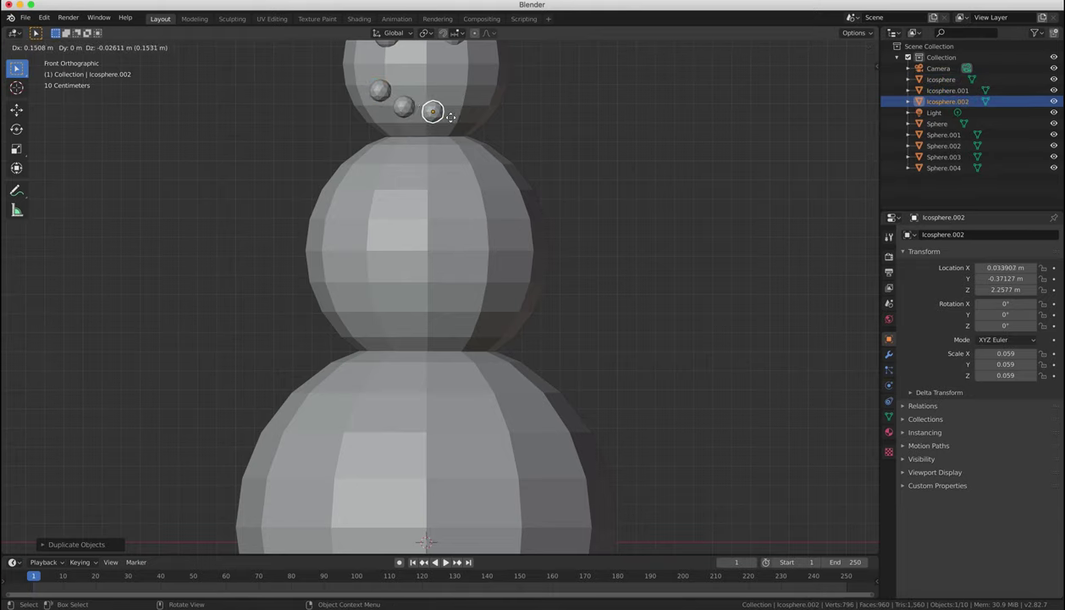
click(448, 118)
key(shift+d)
click(472, 102)
key(shift+d)
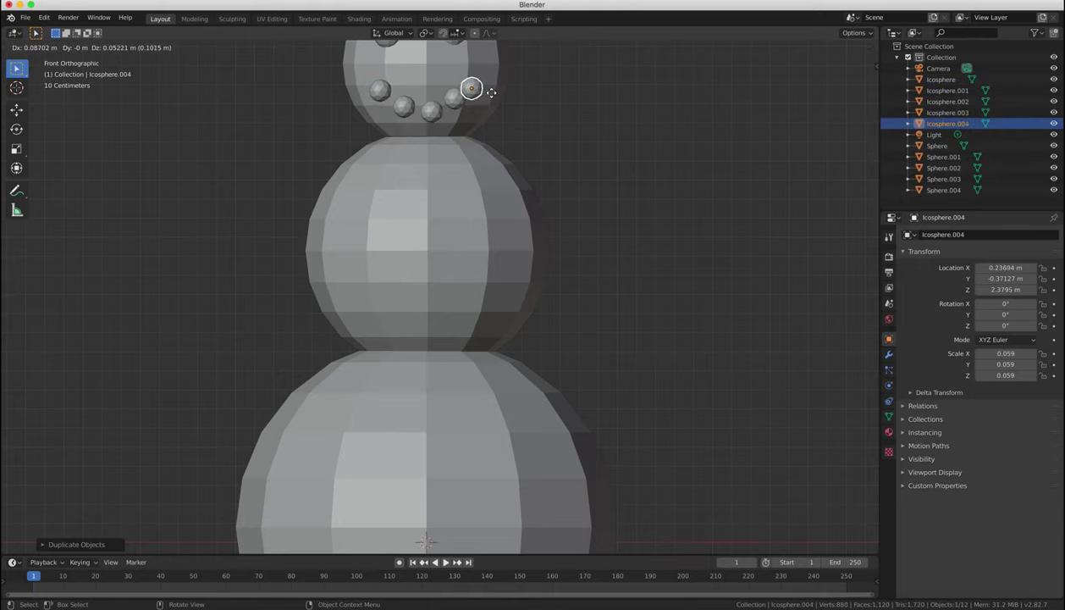
click(491, 83)
- Duplicate the bead into three buttons running down the middle sphere's front
key(shift+d)
click(450, 185)
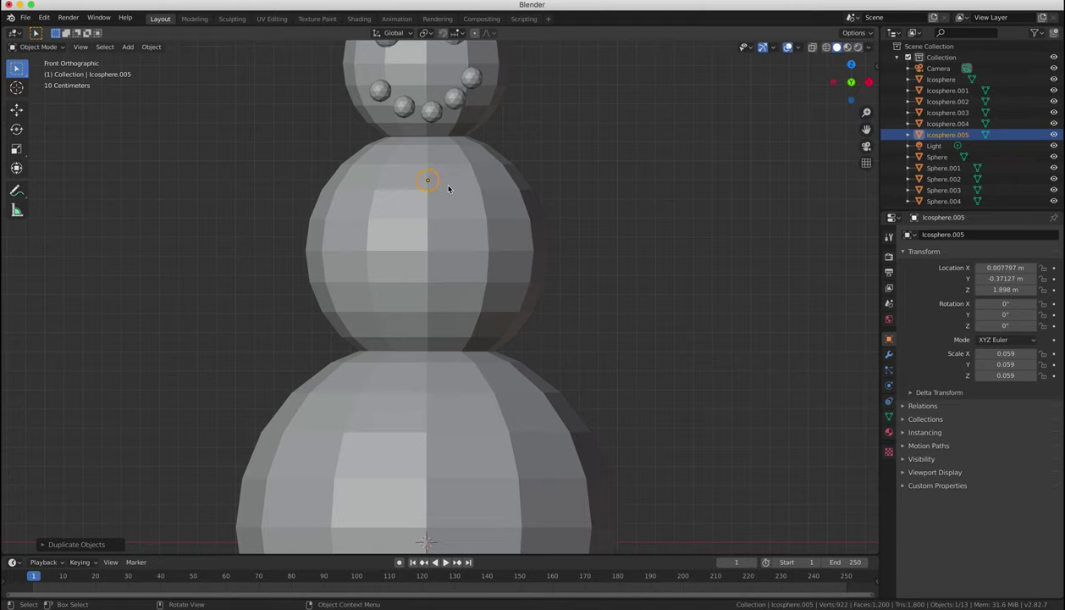
key(KP_3)
key(shift+d)
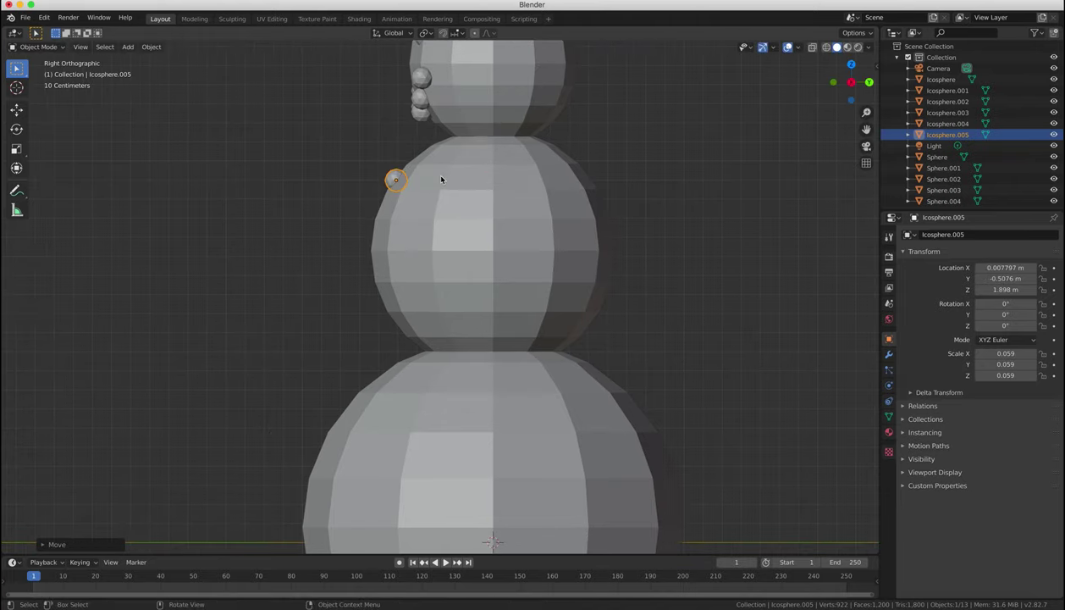
click(408, 237)
key(shift+d)
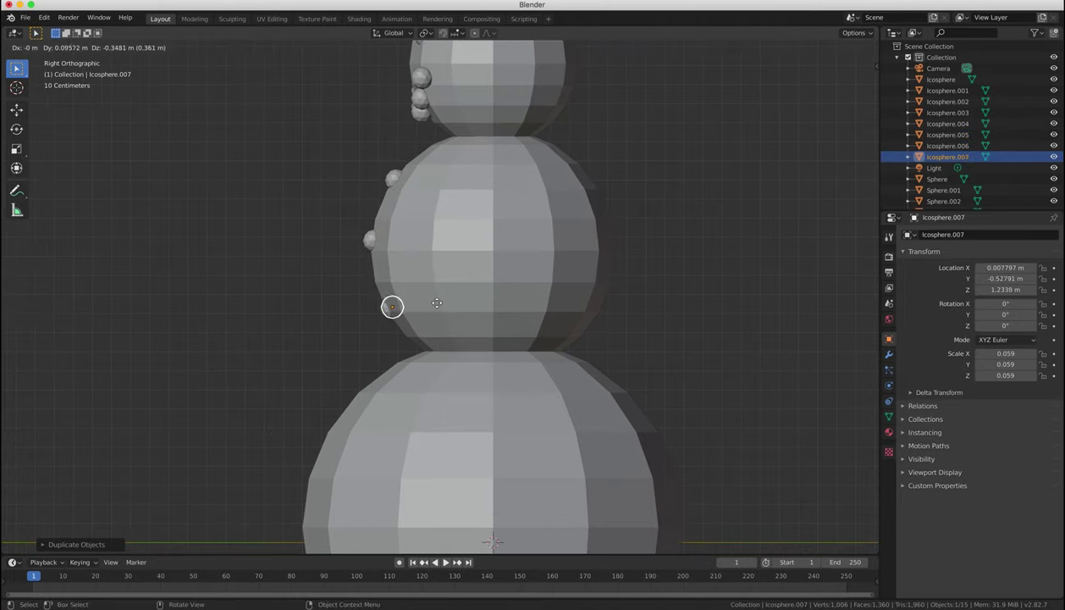
click(426, 300)
key(KP_1)
scroll(657, 282, down, 3)
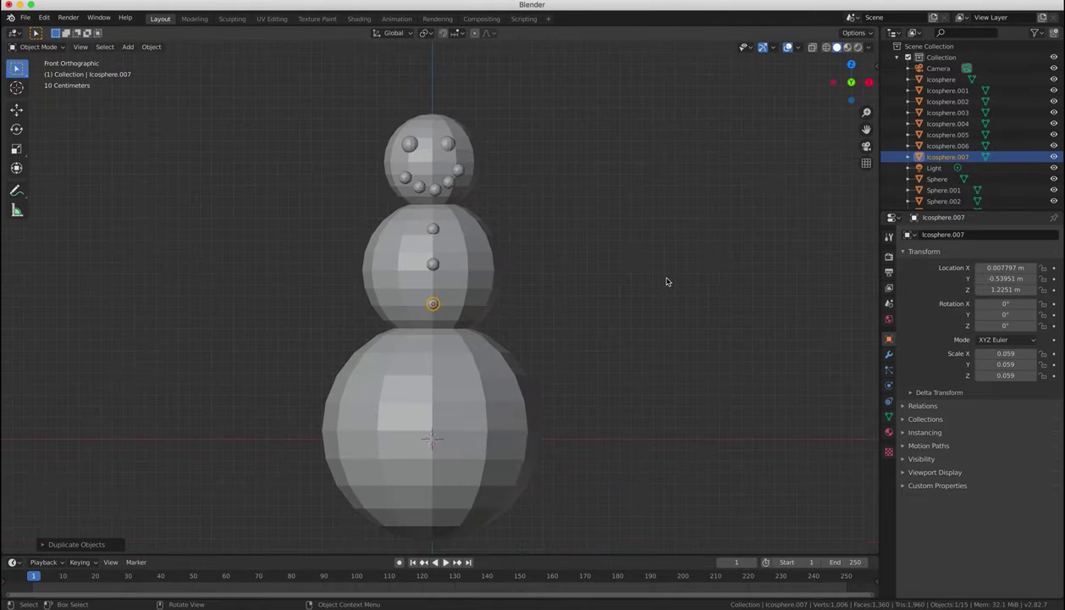
scroll(644, 265, up, 1)
- Nudge the left and right eyes inward along X
click(405, 113)
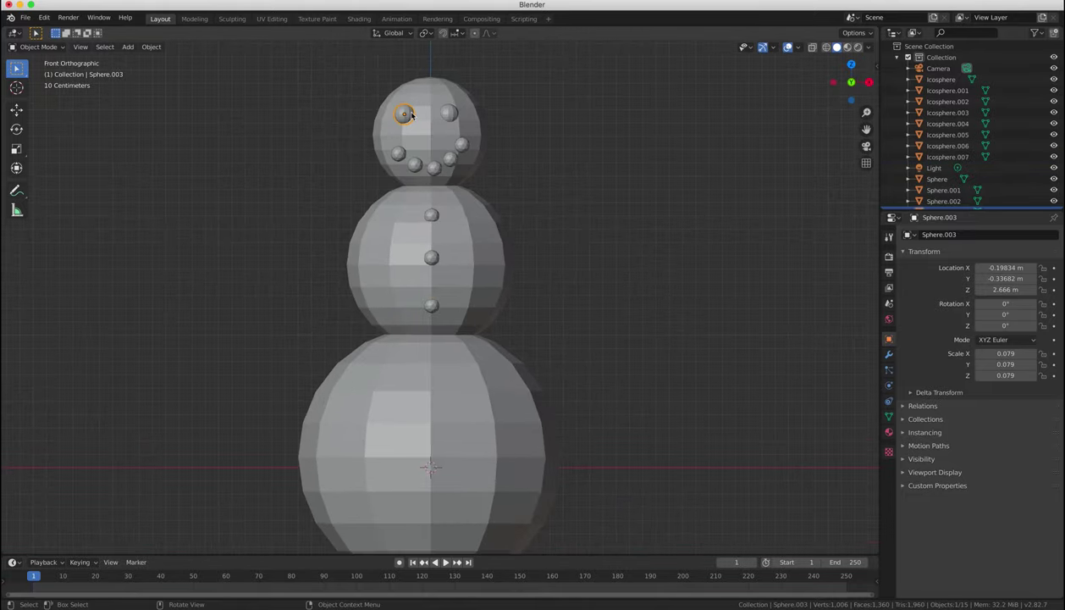
key(g)
key(x)
click(408, 114)
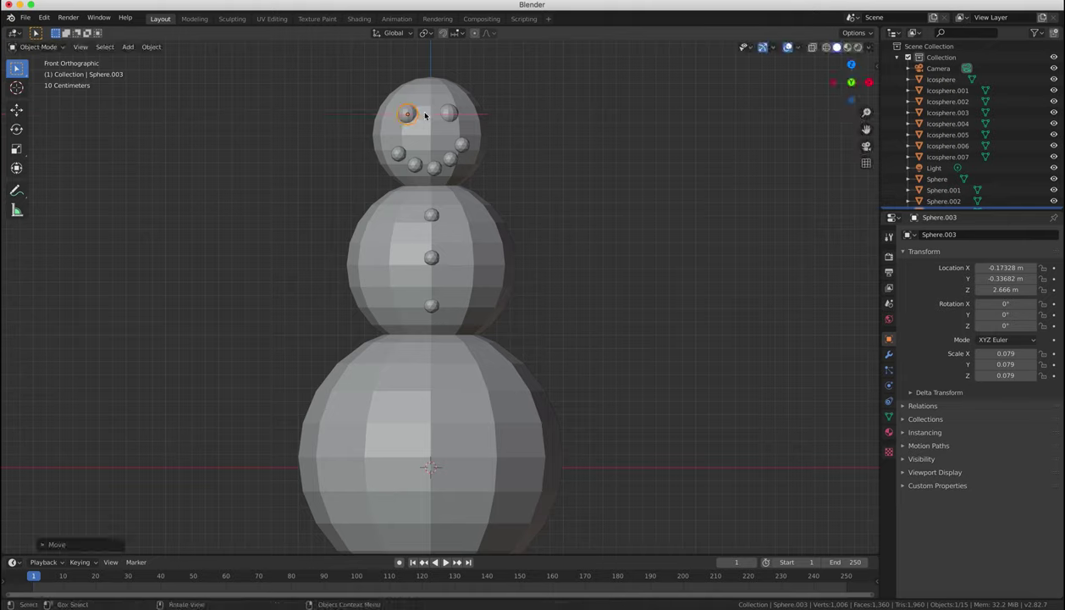
click(449, 115)
key(g)
key(x)
click(504, 195)
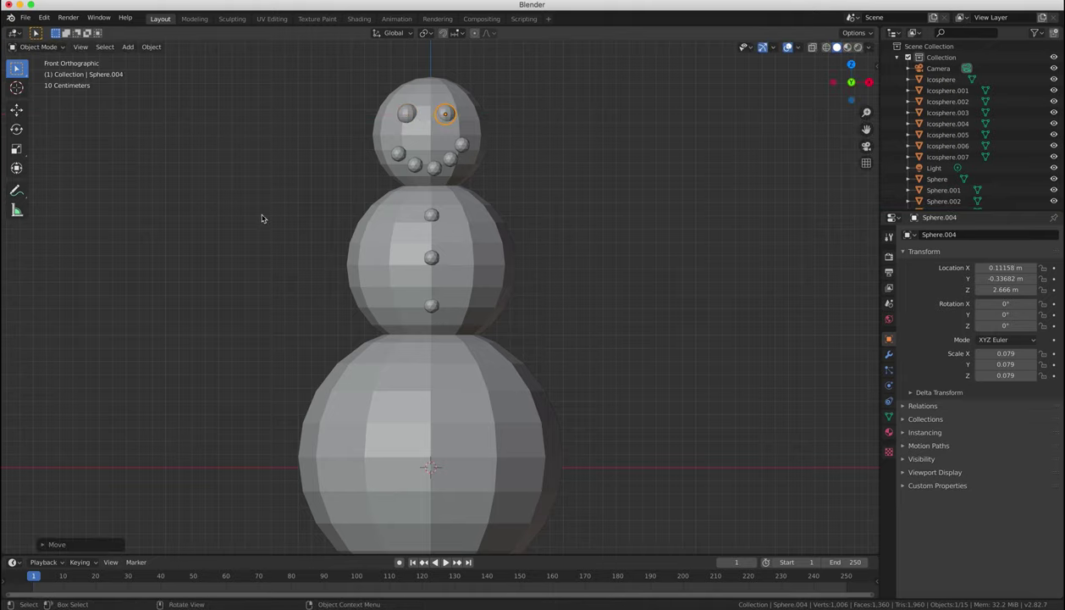
- Add a cylinder with 12 vertices
key(shift+a)
mouse_move(329, 210)
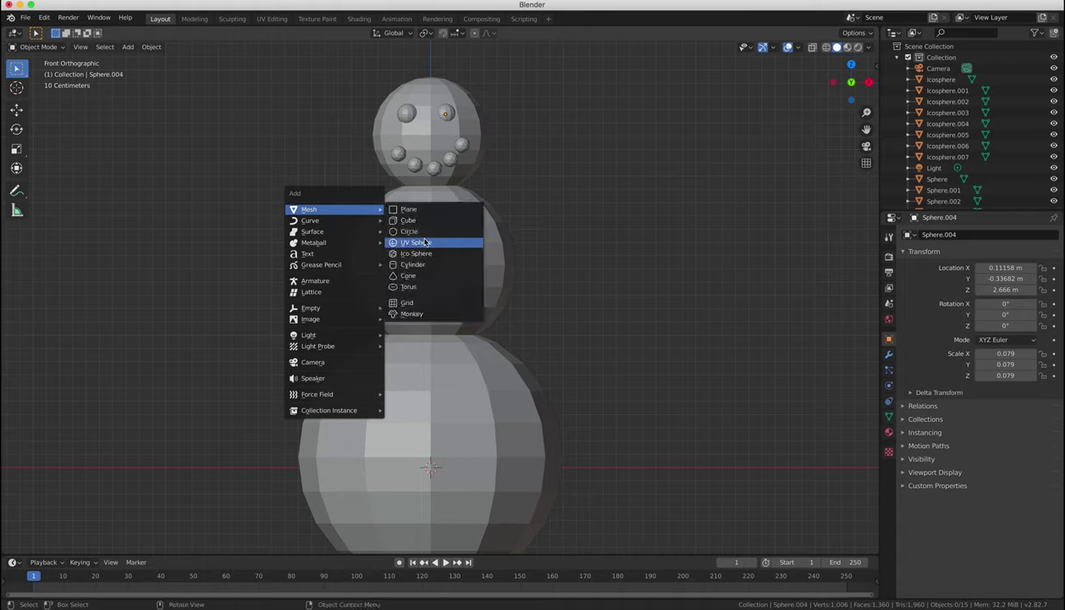
click(423, 264)
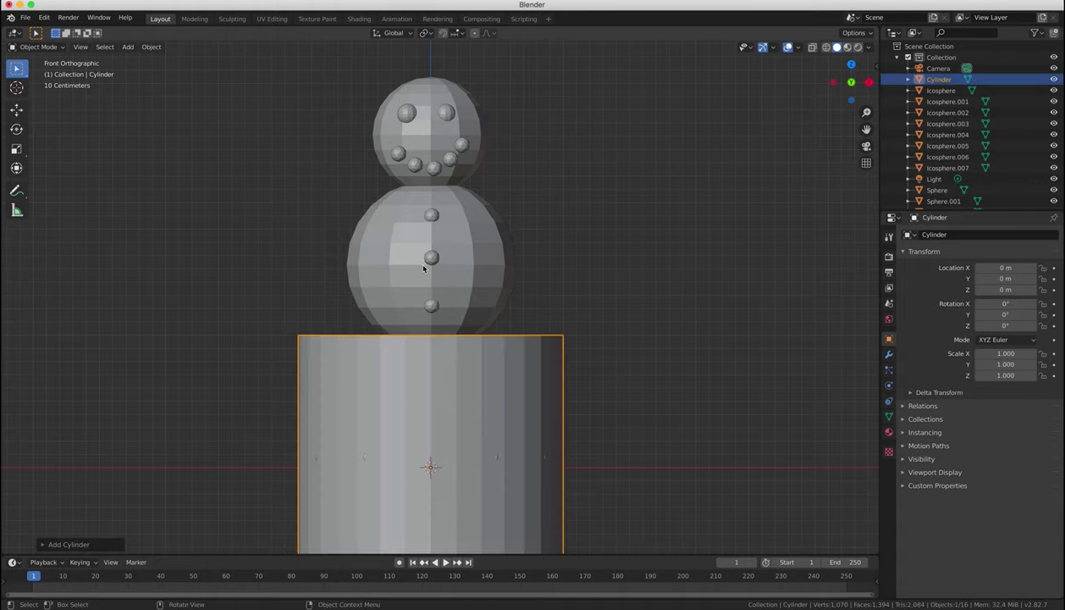
click(53, 544)
click(159, 412)
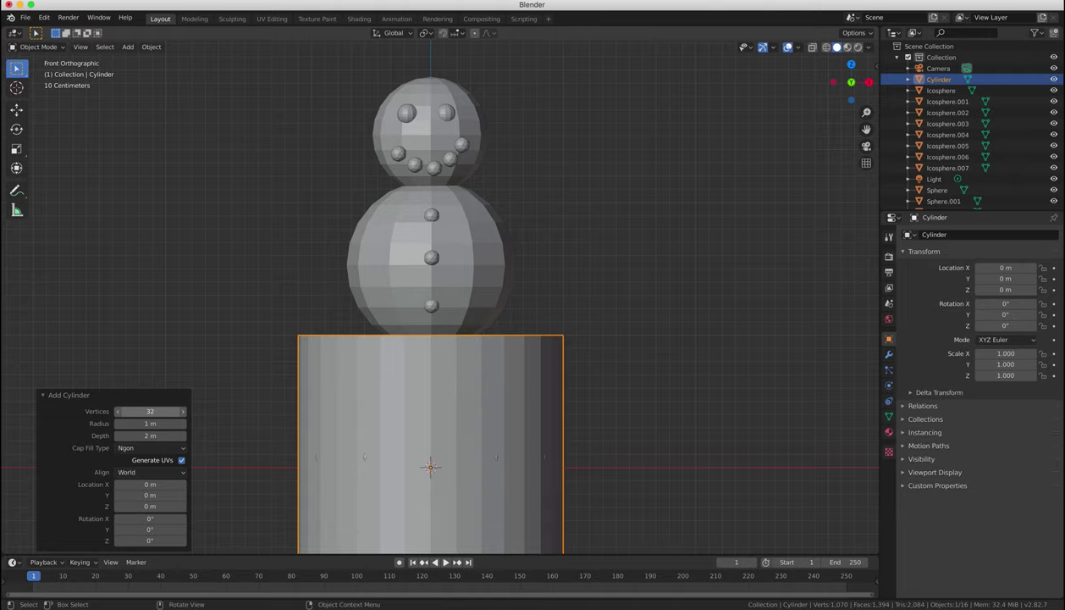
text(12)
key(Return)
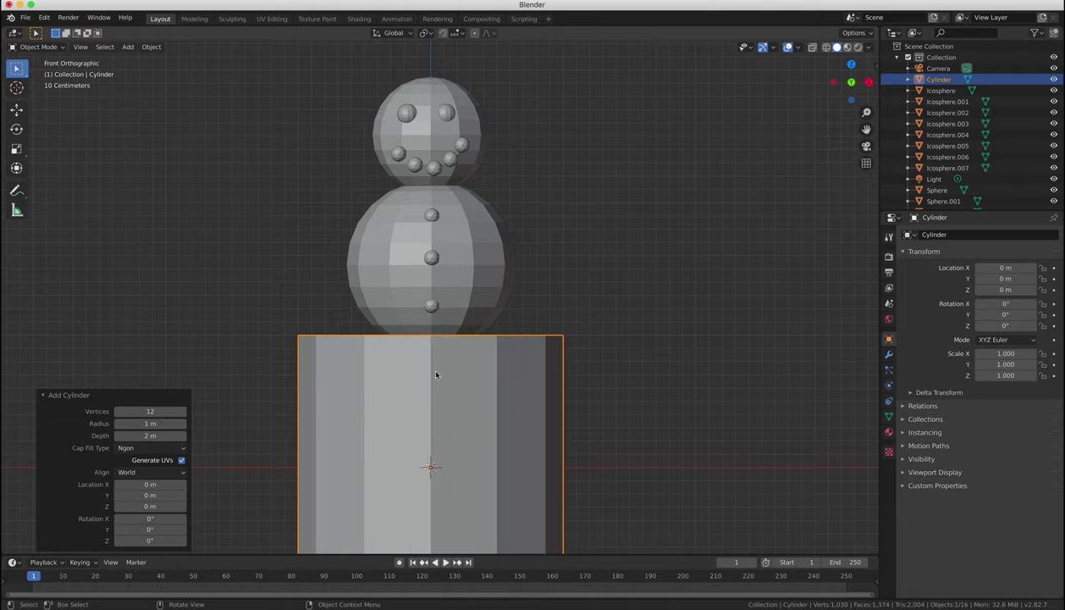
- Move the cylinder beside the middle ball and narrow it twice along X
click(524, 398)
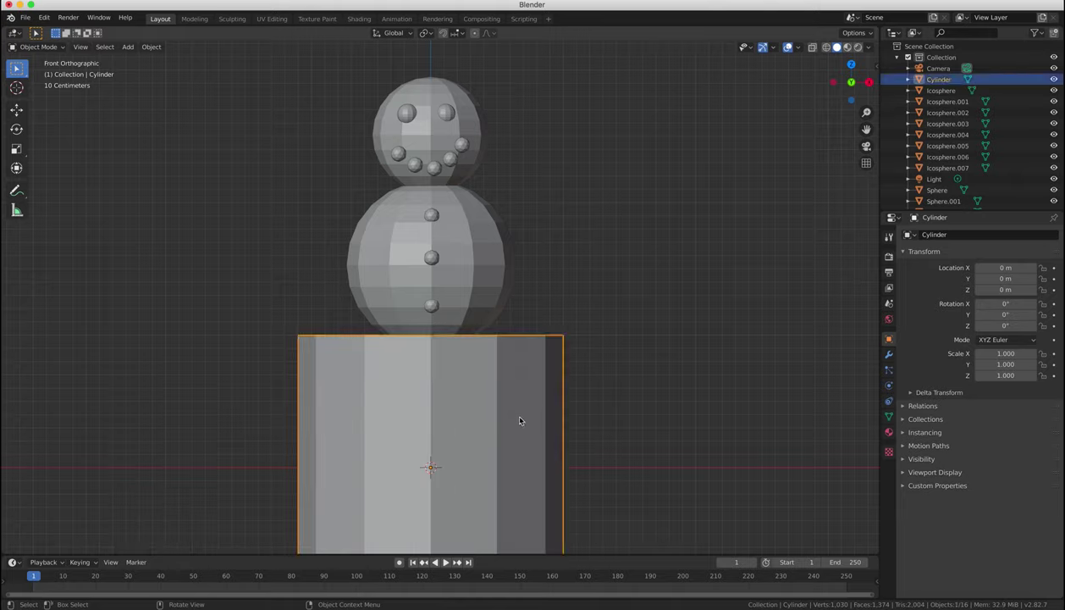
key(g)
click(350, 195)
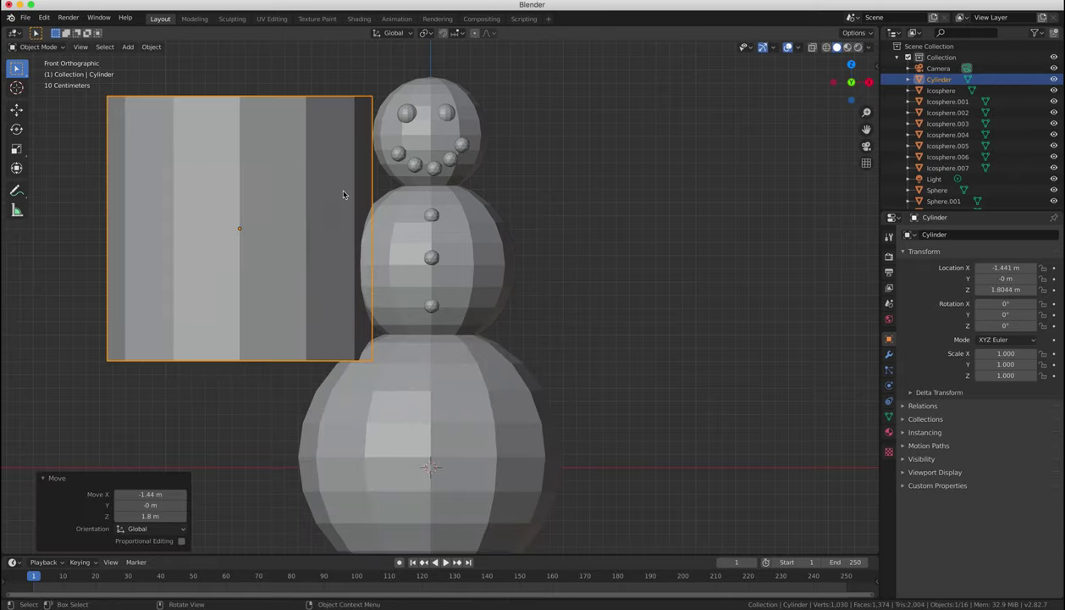
key(s)
key(x)
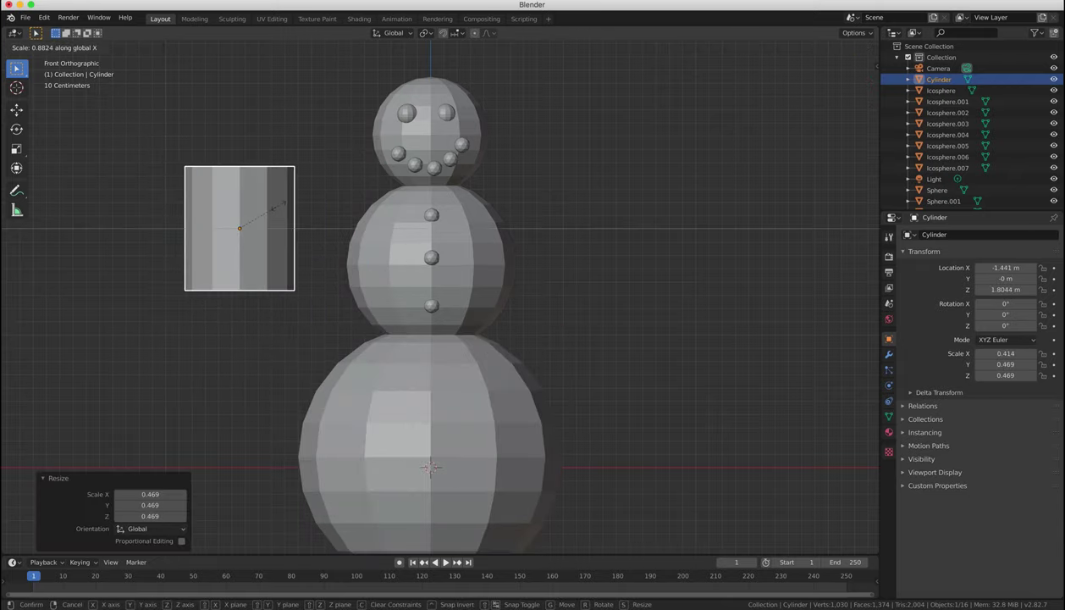
click(239, 223)
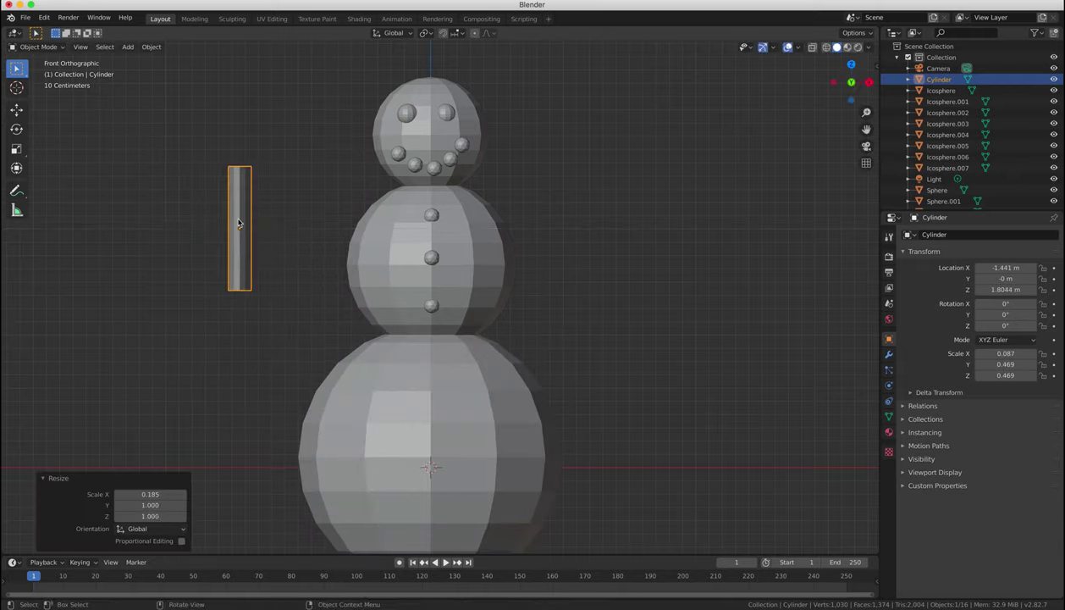
key(s)
key(x)
click(307, 237)
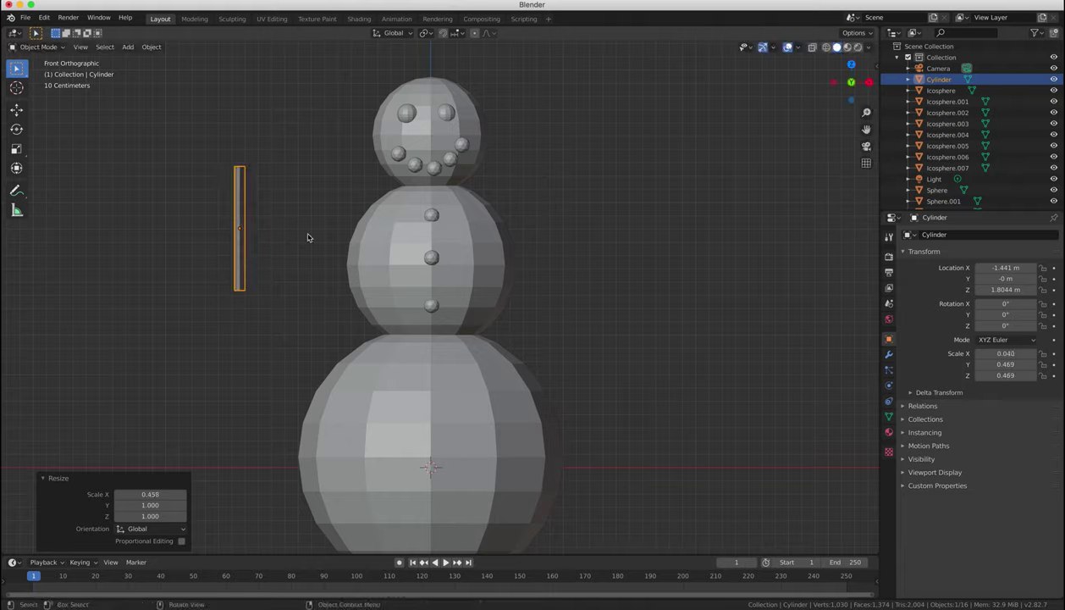
- Tilt the stick about 100°, then clear its rotation back to upright
key(r)
click(211, 445)
key(g)
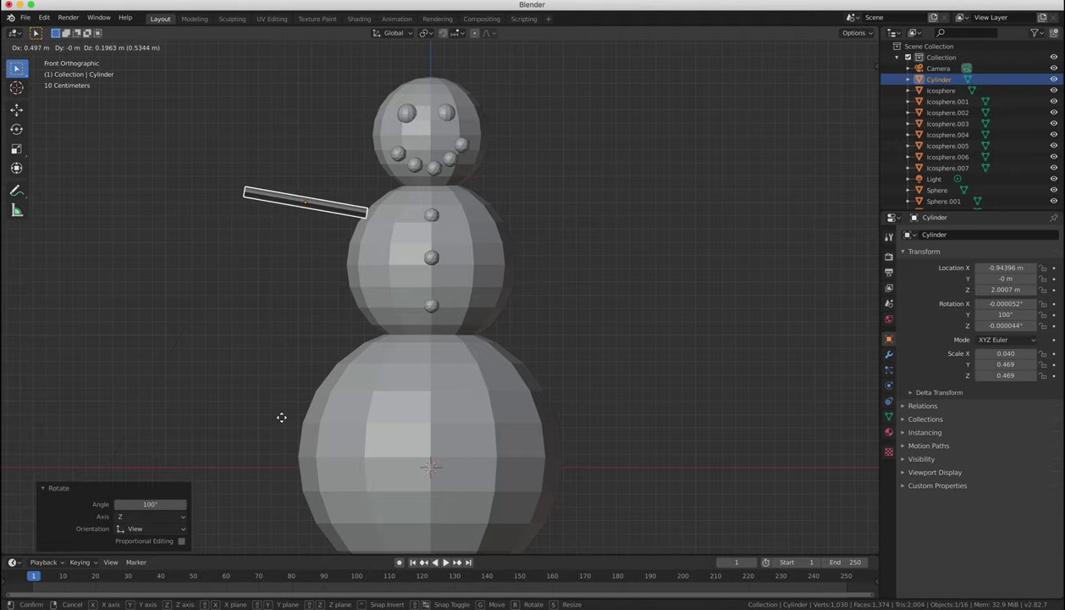
right_click(245, 444)
key(alt+r)
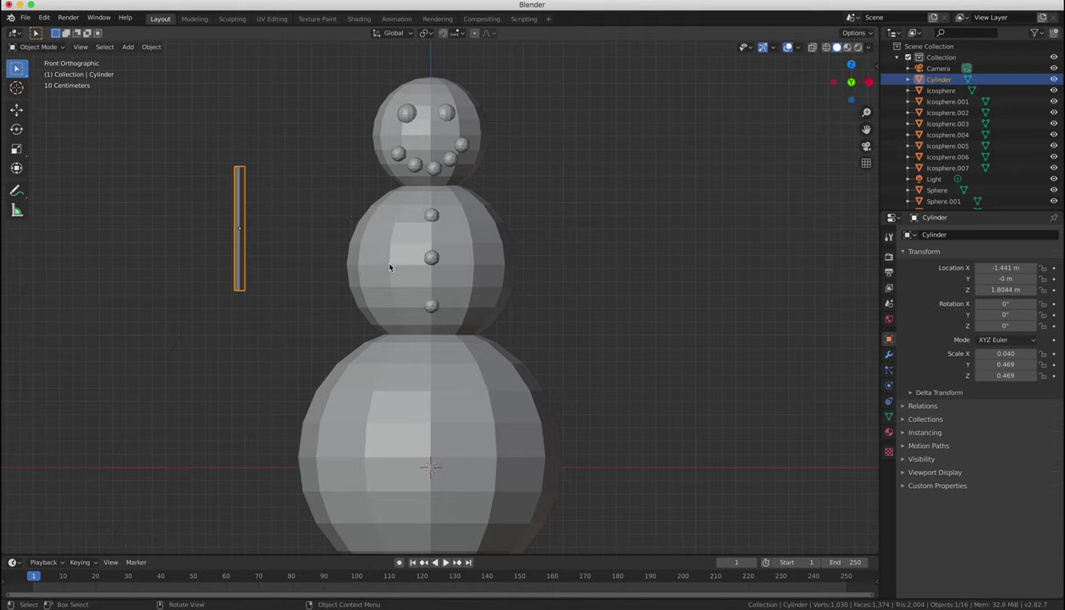
- Thin the stick along Y in top view, tilt it 112°, and set it against the middle ball
key(KP_7)
key(s)
key(y)
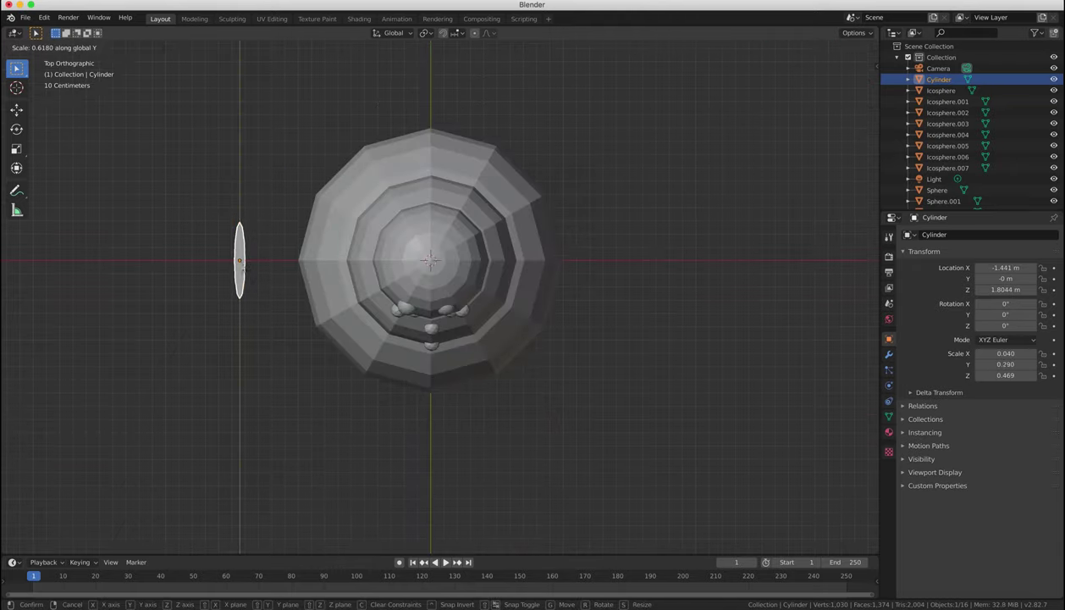
key(Return)
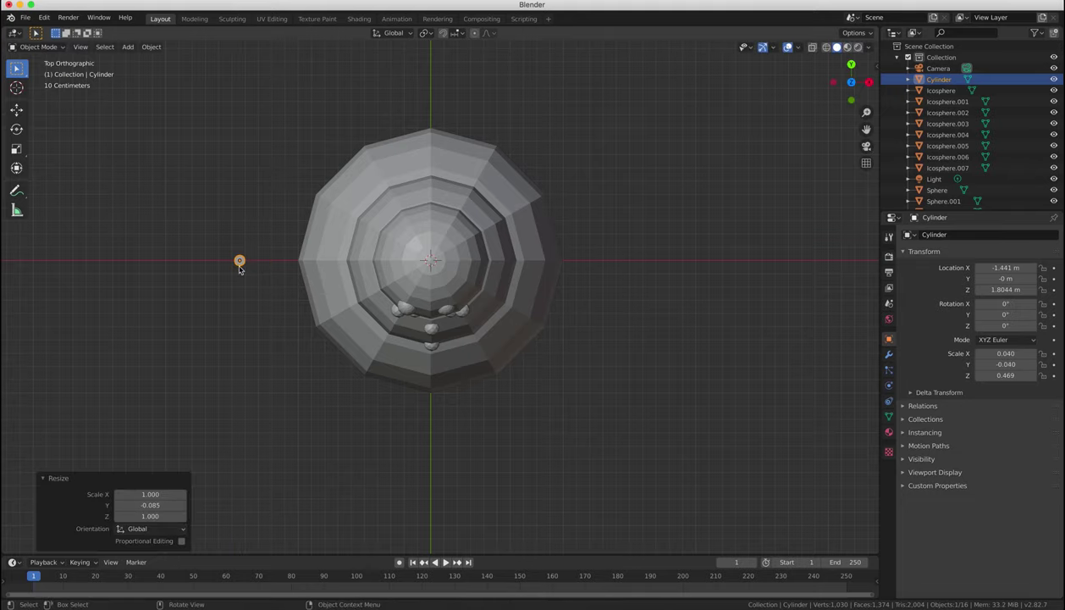
key(KP_1)
key(r)
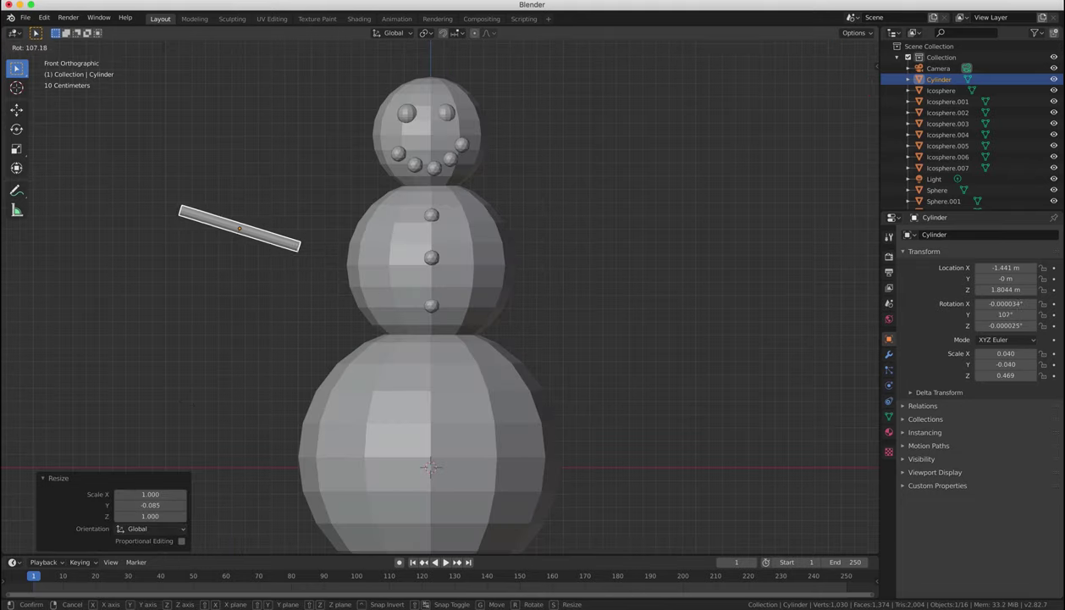
key(Return)
key(g)
key(Return)
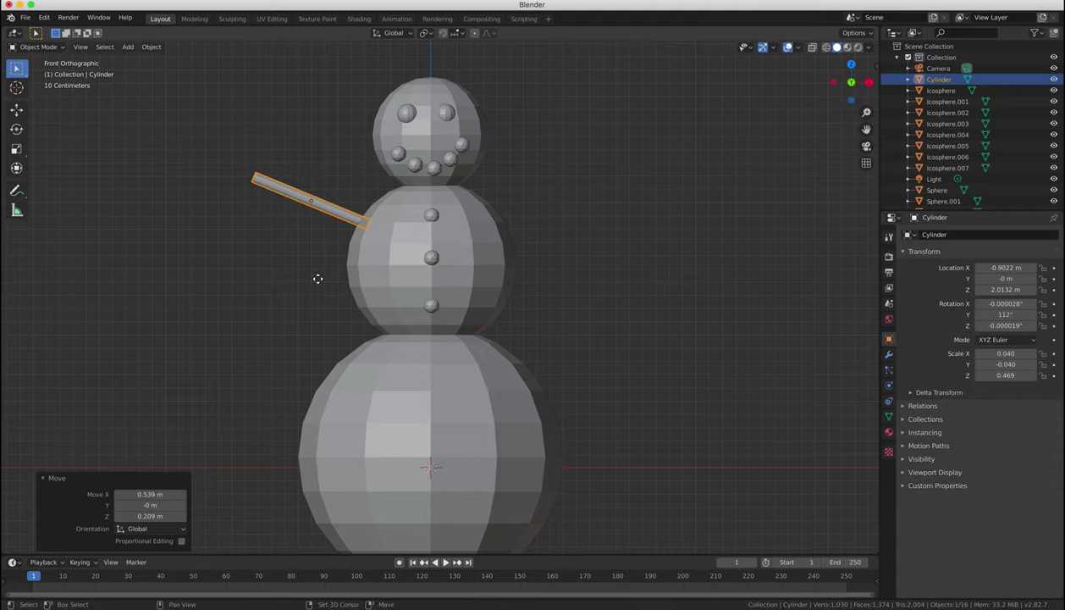
- Duplicate the arm, shrink the copy to about a quarter, and angle it at the arm's tip
key(shift+d)
key(Return)
key(s)
key(Return)
key(g)
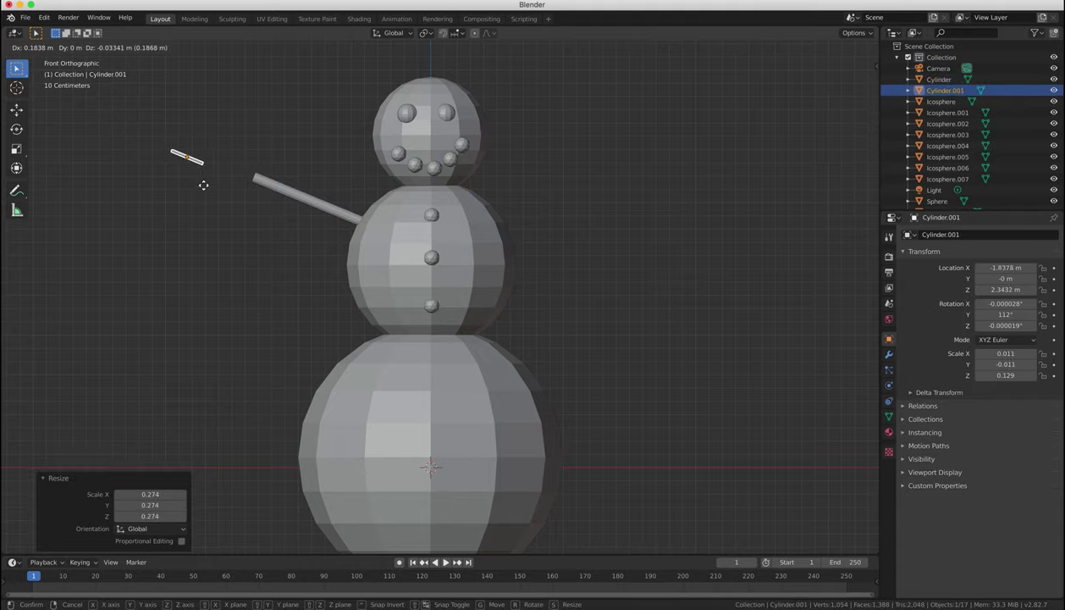
key(Return)
key(r)
key(Return)
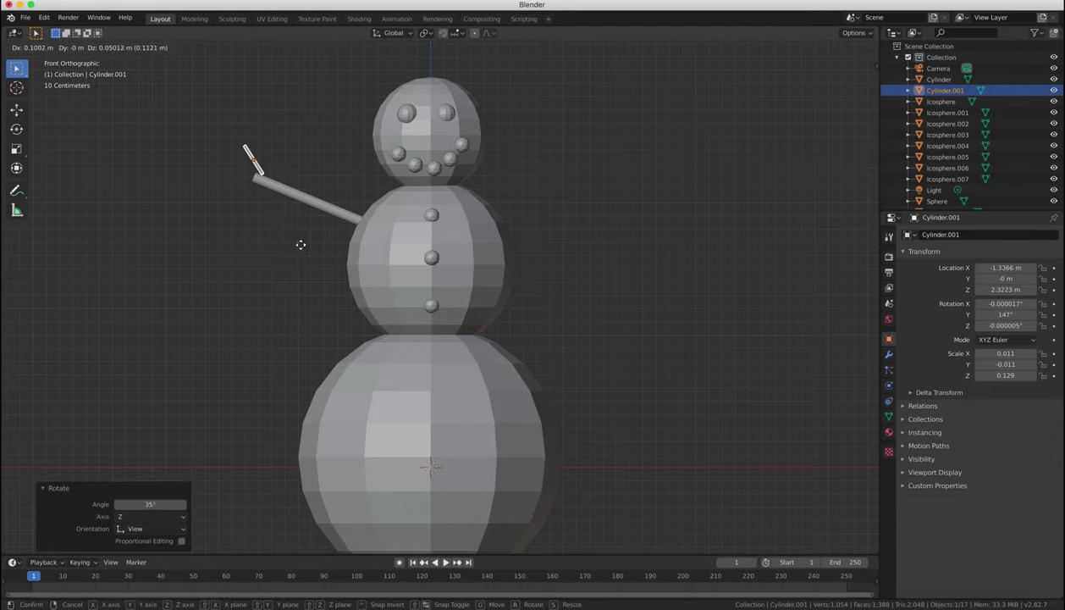
- Duplicate the twig twice more, angling the second and third twigs at the arm tip
key(shift+d)
key(Return)
key(r)
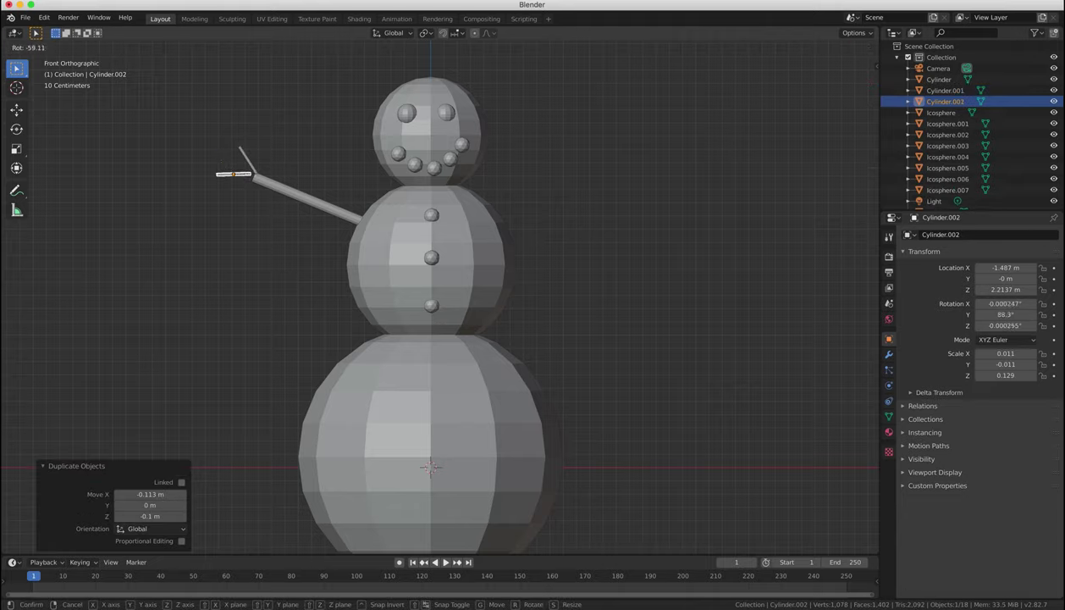
key(Return)
key(shift+d)
key(Return)
key(r)
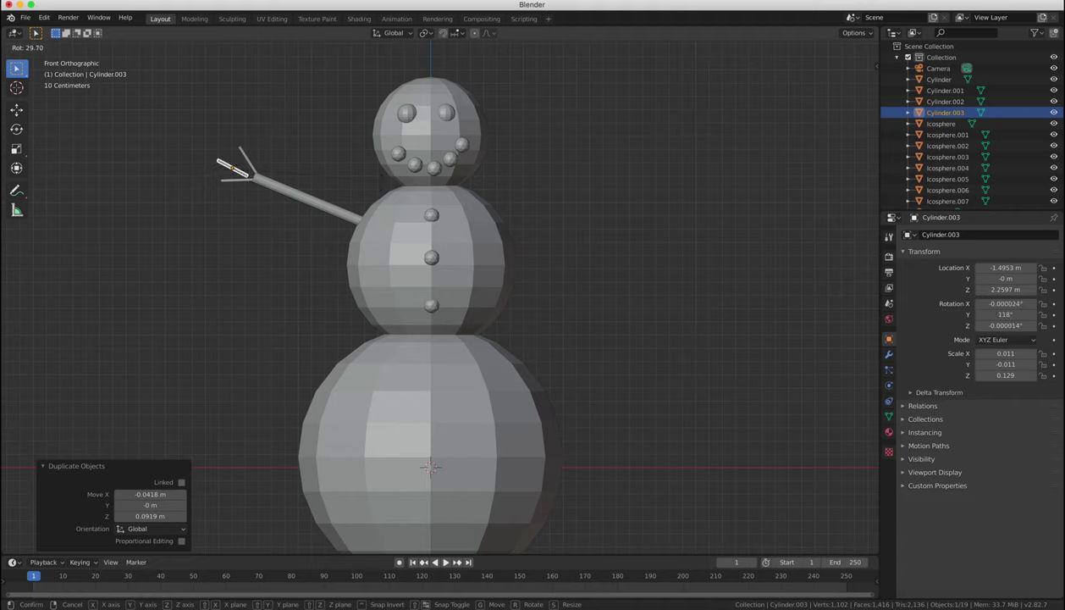
key(Return)
key(g)
key(Return)
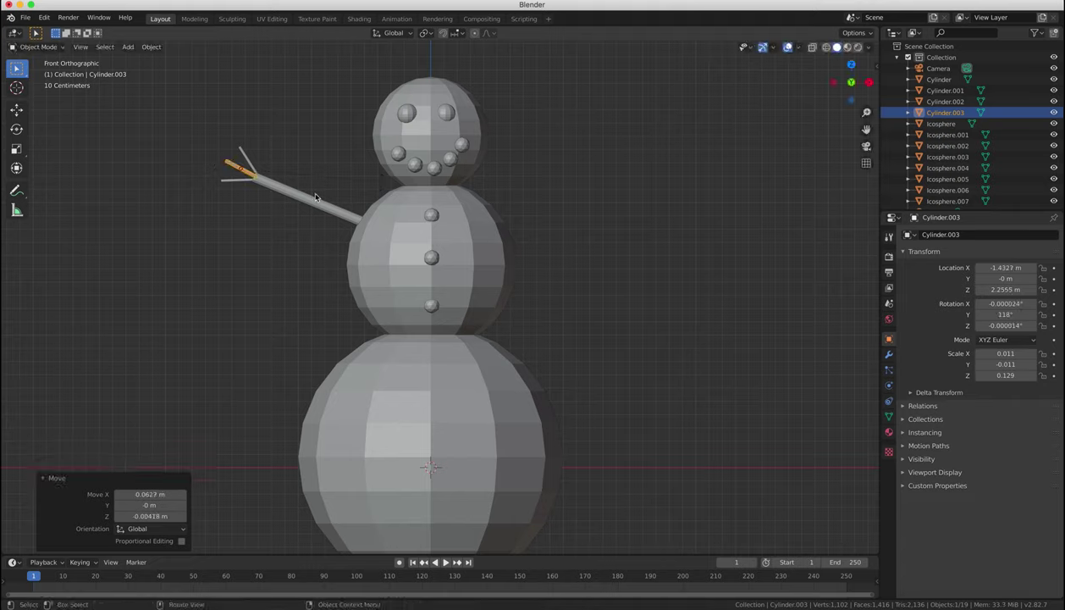
key(a)
key(alt+a)
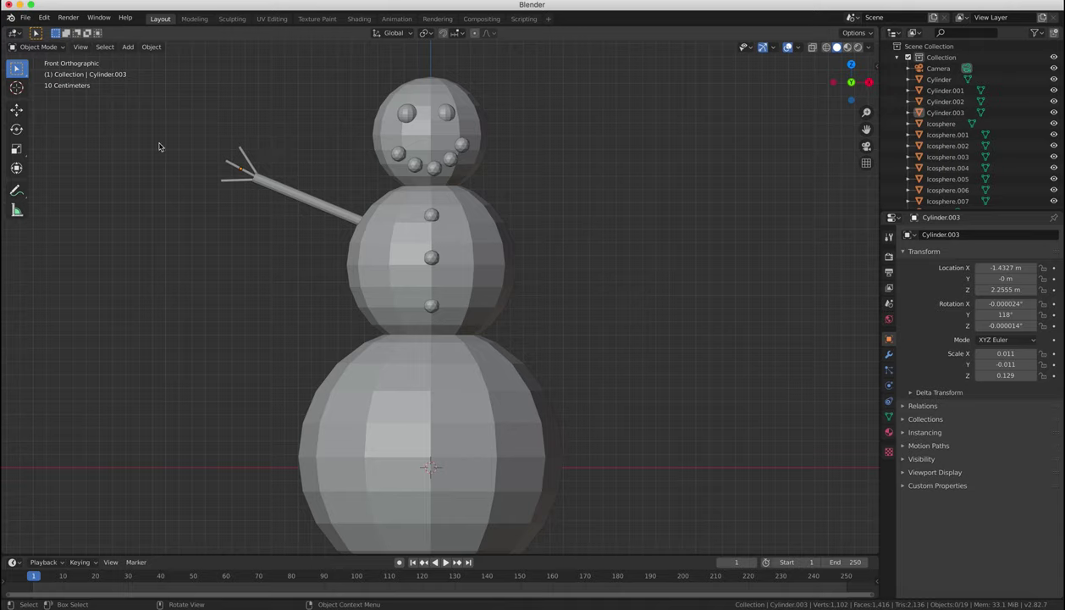
- Shift-select the three twigs and the arm stick, then clear the selection
click(248, 161)
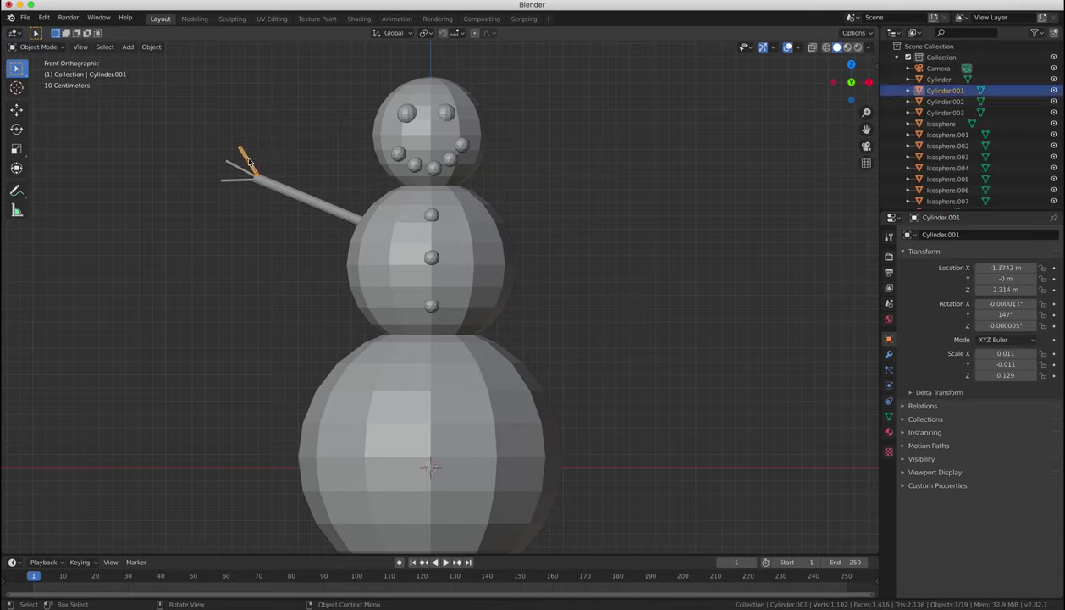
shift+click(238, 167)
shift+click(241, 181)
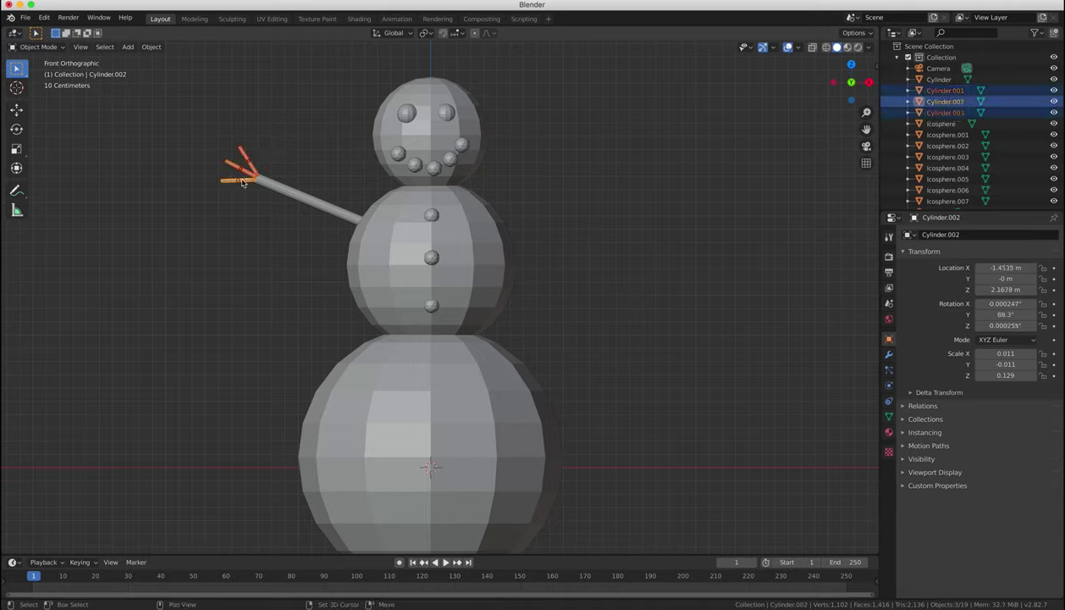
shift+click(288, 197)
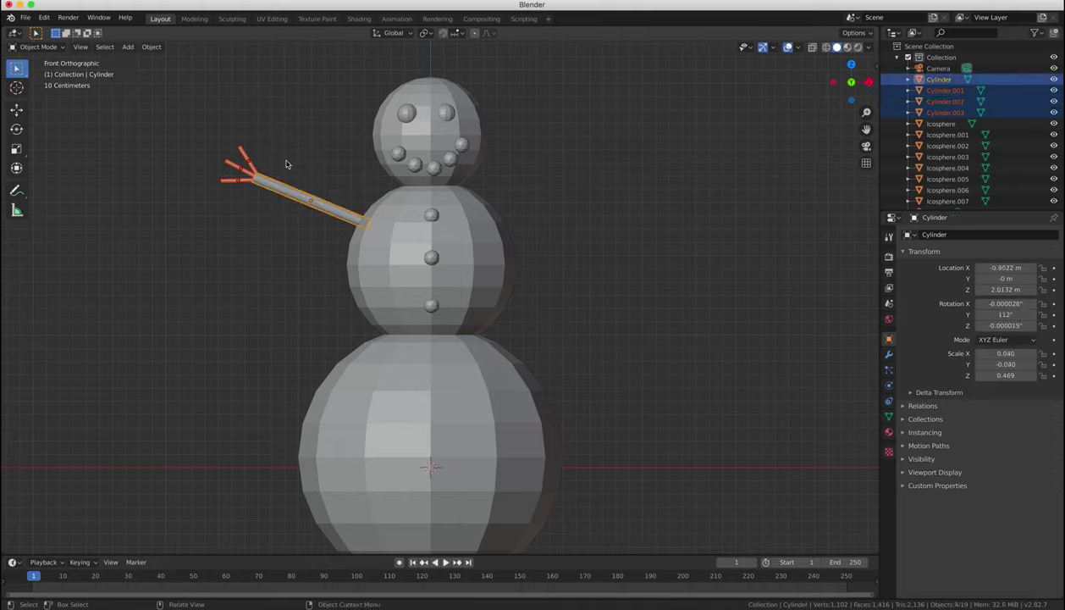
key(alt+a)
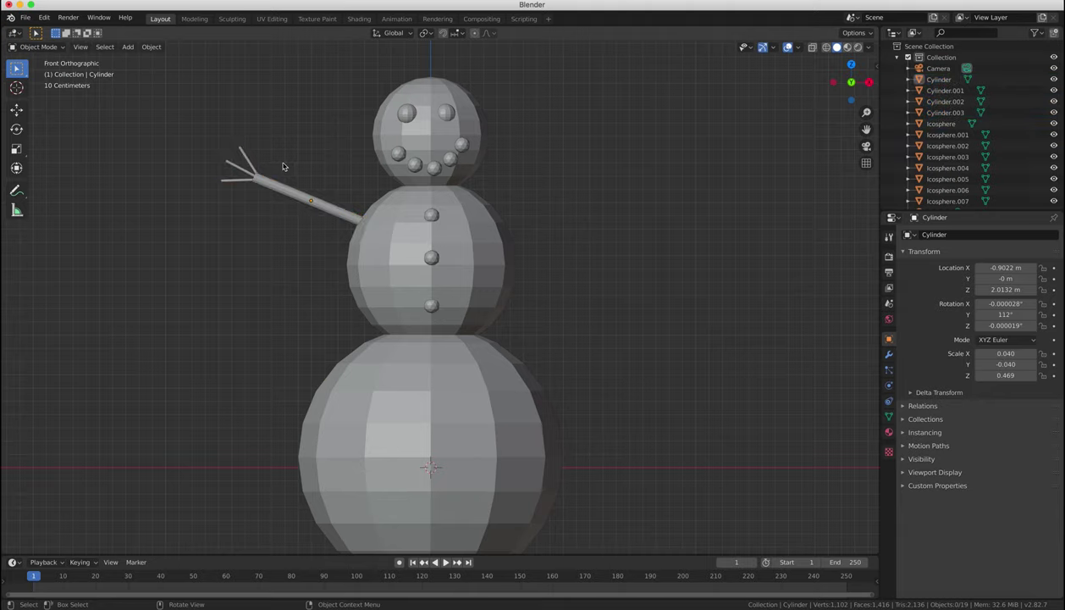
- Box-select the left arm with its twigs and check the group from the top view
key(b)
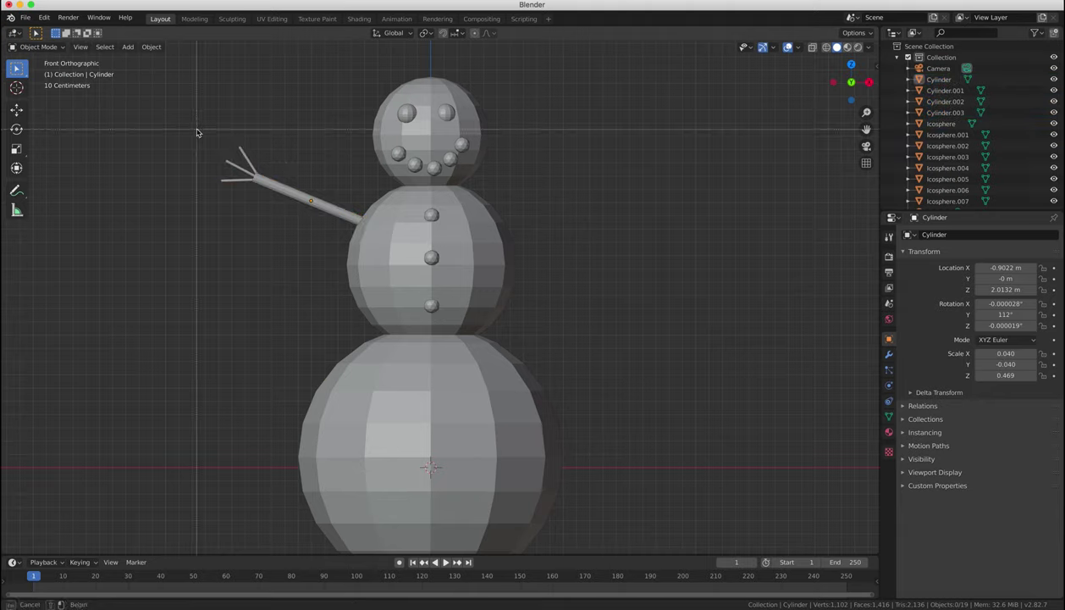
drag(196, 129, 336, 234)
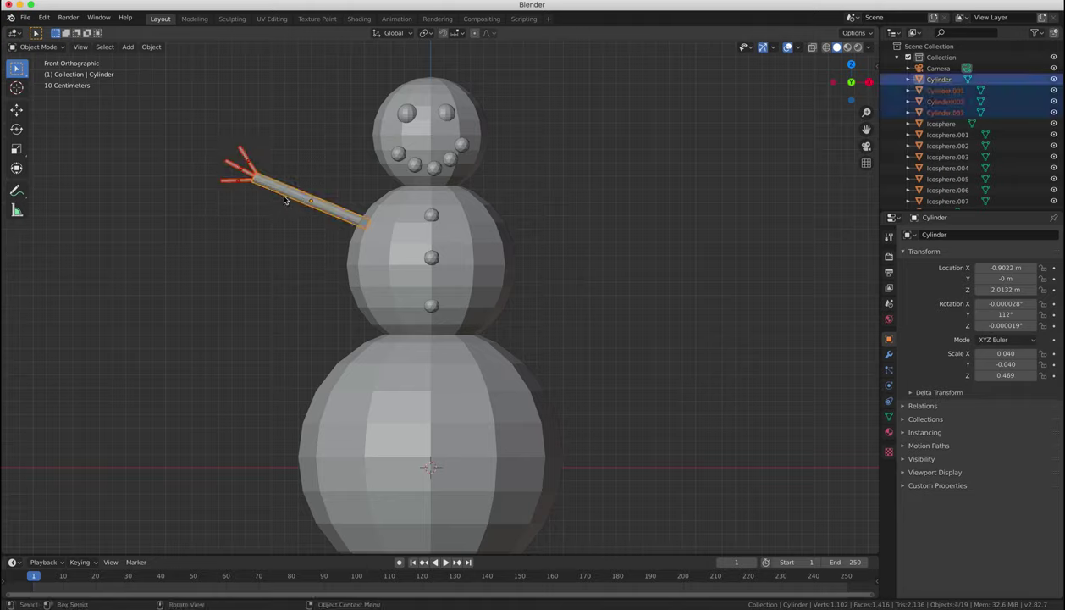
key(r)
key(Escape)
key(KP_7)
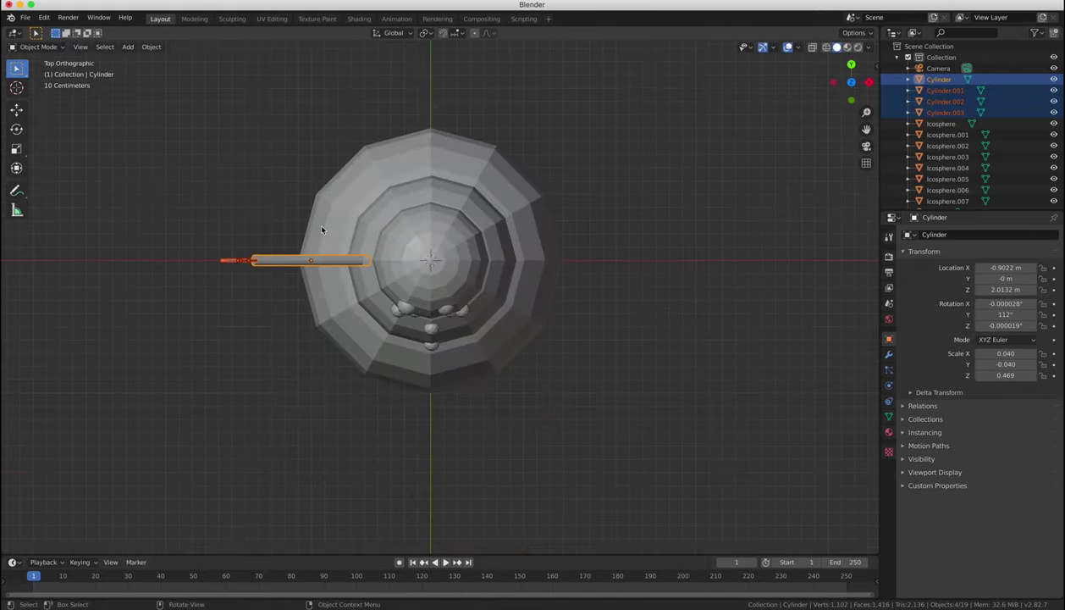
key(KP_1)
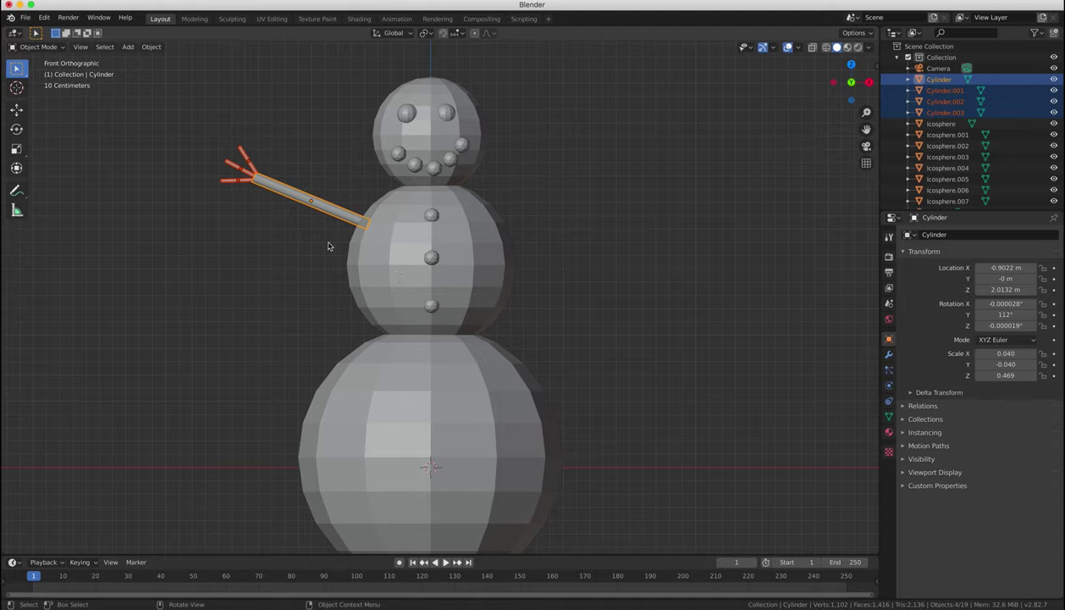
- Duplicate the arm to the right side along X and rotate the copy 180°
key(shift+d)
key(x)
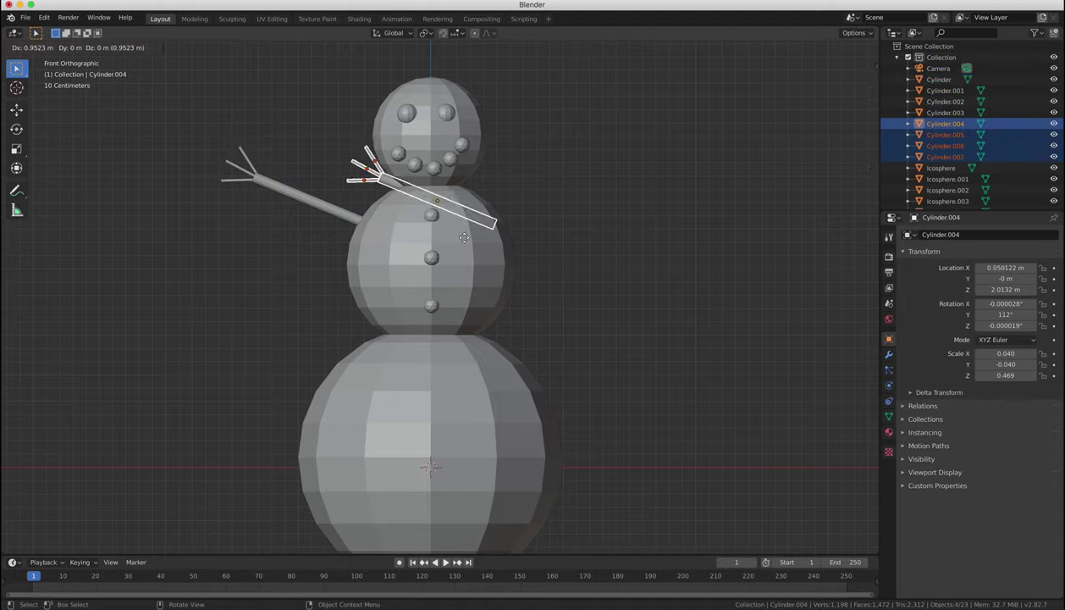
click(749, 242)
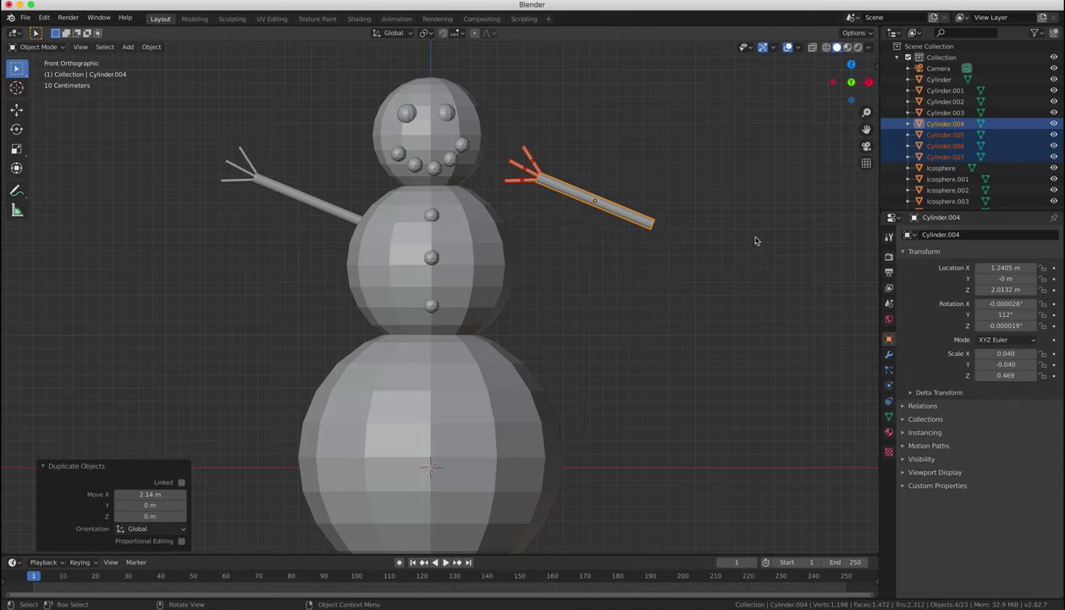
key(KP_7)
text(r180)
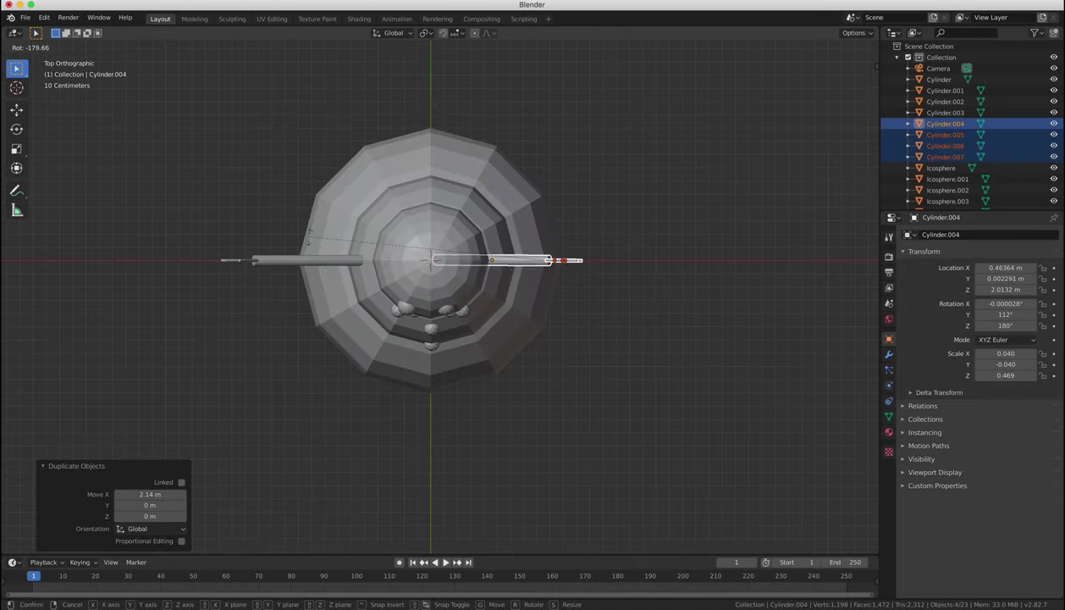
key(Return)
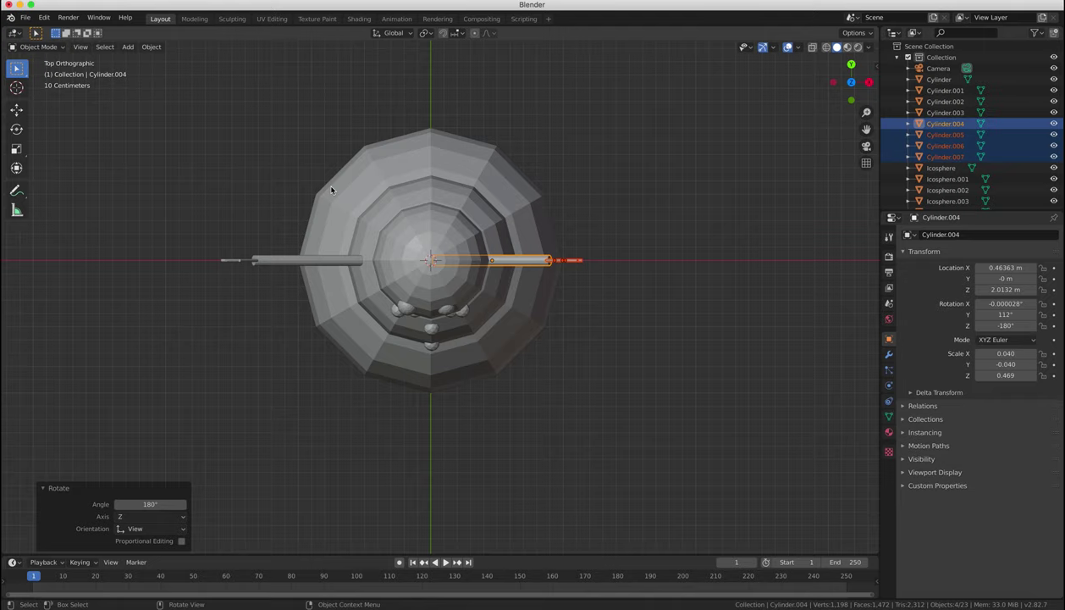
- Slide the flipped arm along X until it sits against the right side of the body
key(g)
key(x)
click(428, 209)
key(KP_1)
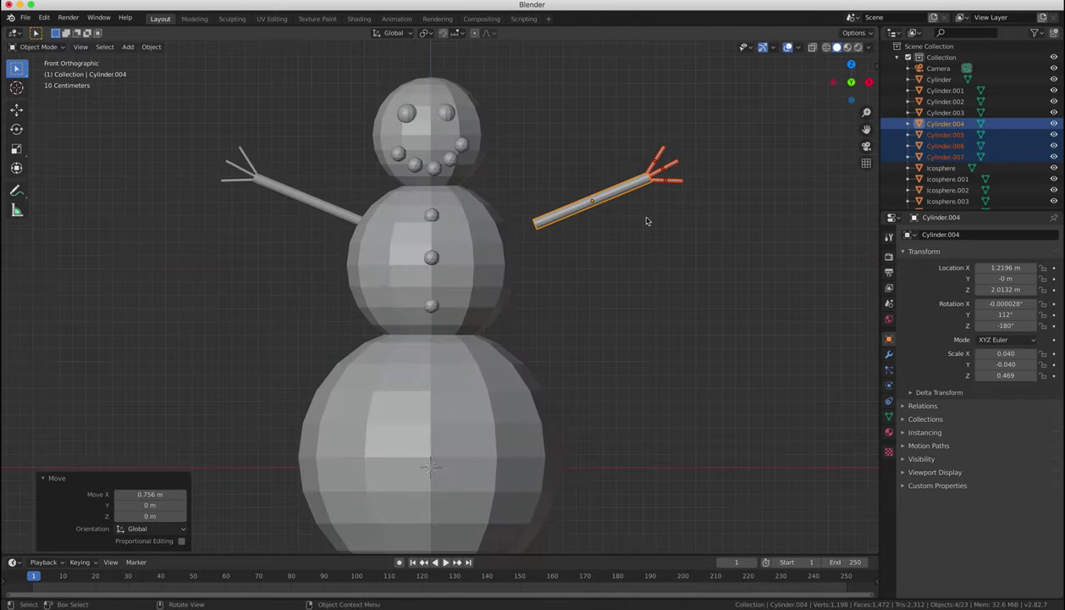
key(g)
key(x)
click(537, 164)
shift+middle_drag(538, 165, 559, 254)
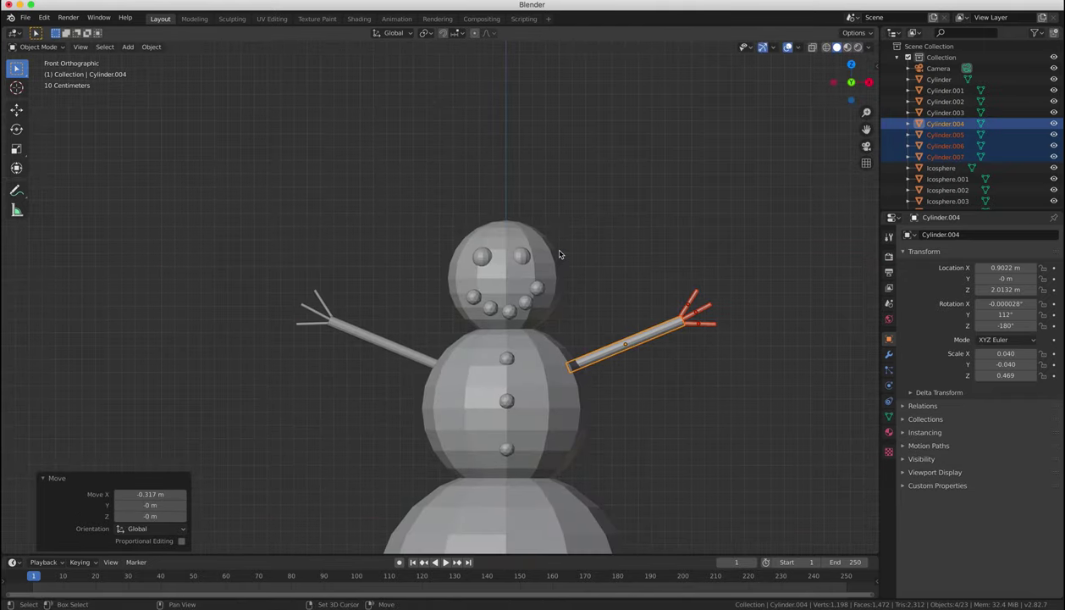
key(shift+a)
mouse_move(554, 249)
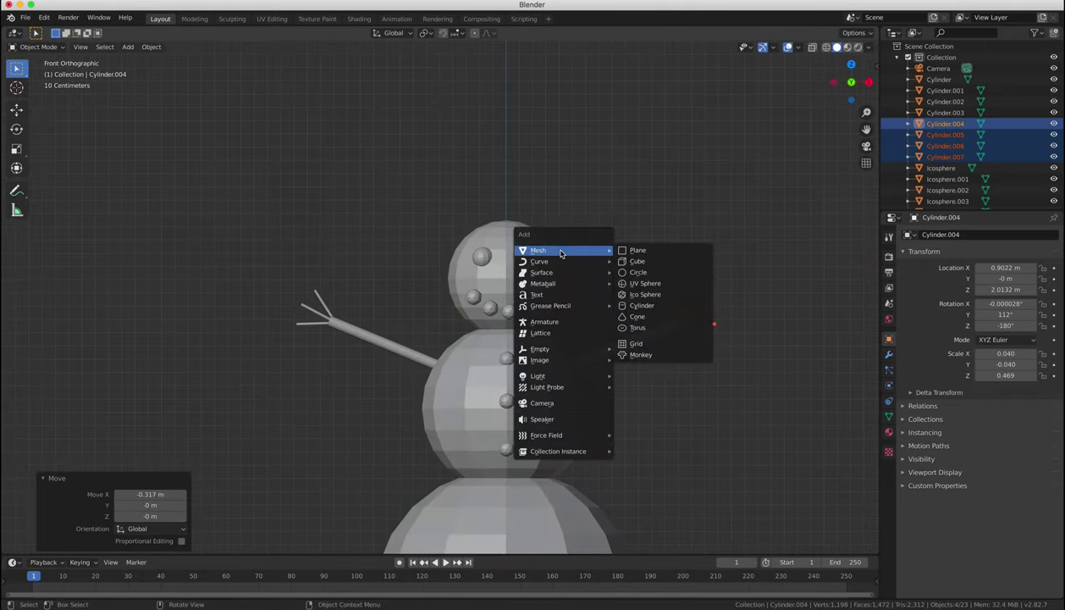
- Add a cylinder above the head, shrink it to about a third, and flatten it into a disc
click(666, 306)
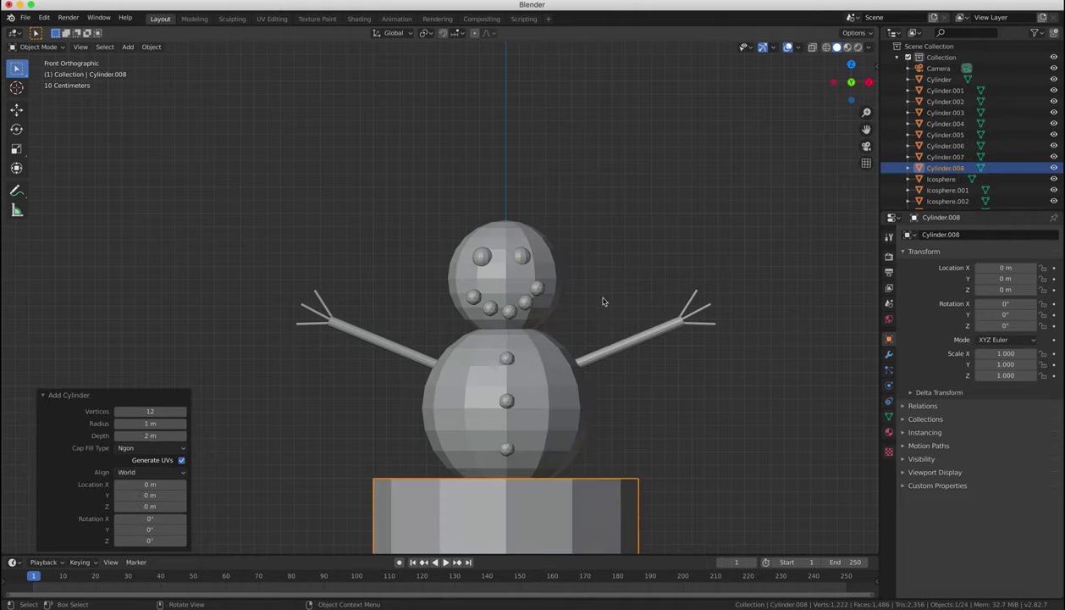
key(g)
click(583, 421)
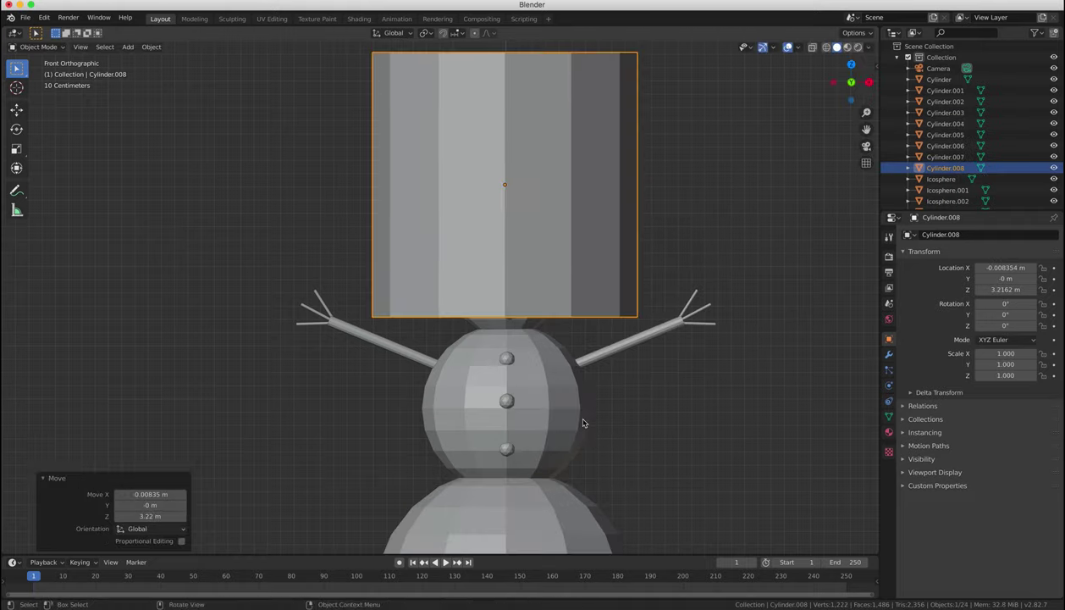
key(s)
click(516, 235)
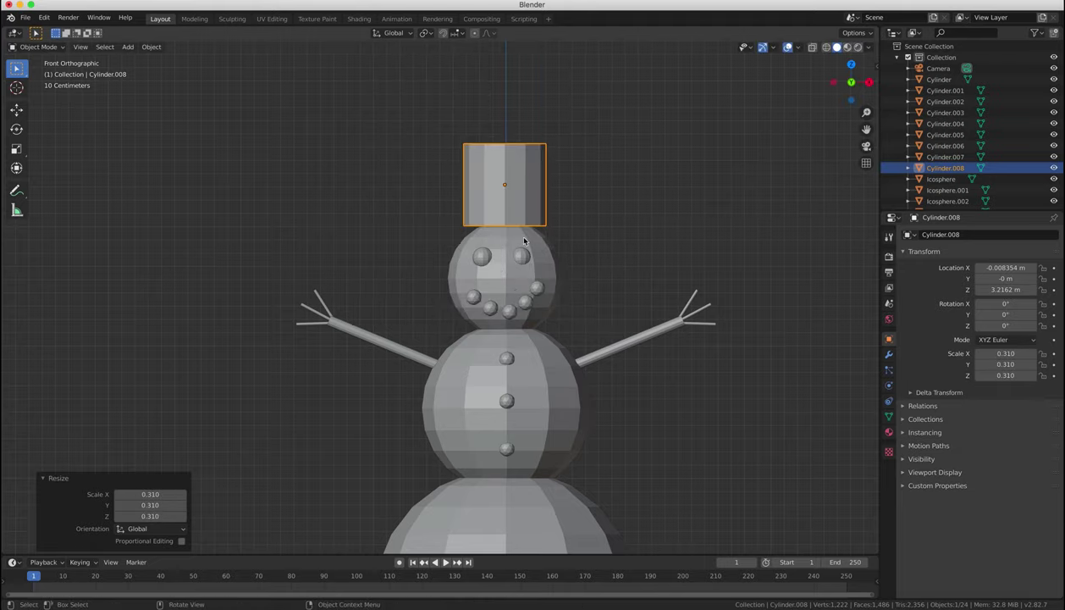
key(s)
key(z)
click(516, 193)
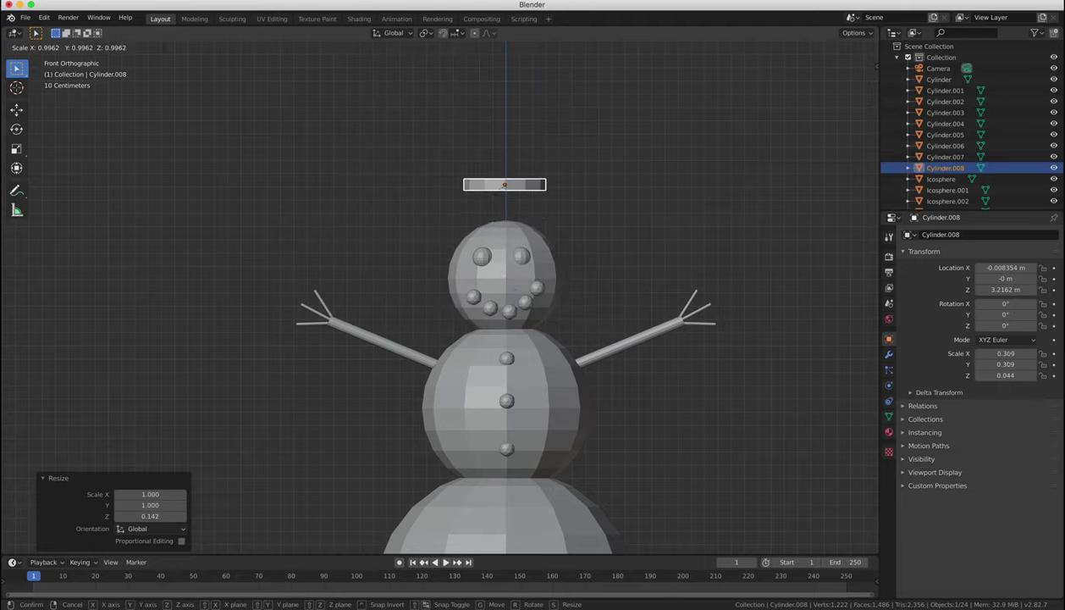
- Widen the disc along X into a brim and lower it onto the head
key(s)
key(x)
click(515, 193)
key(g)
key(z)
click(515, 230)
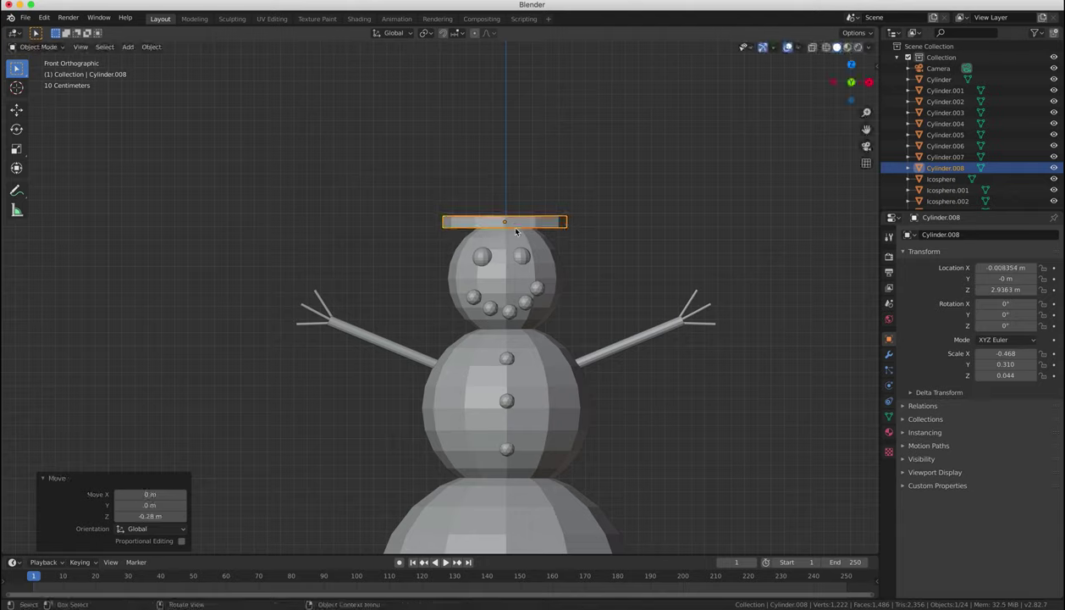
- Duplicate the brim, narrow it, and stretch it along Z into a tall crown on the brim
key(shift+d)
click(512, 222)
key(s)
key(x)
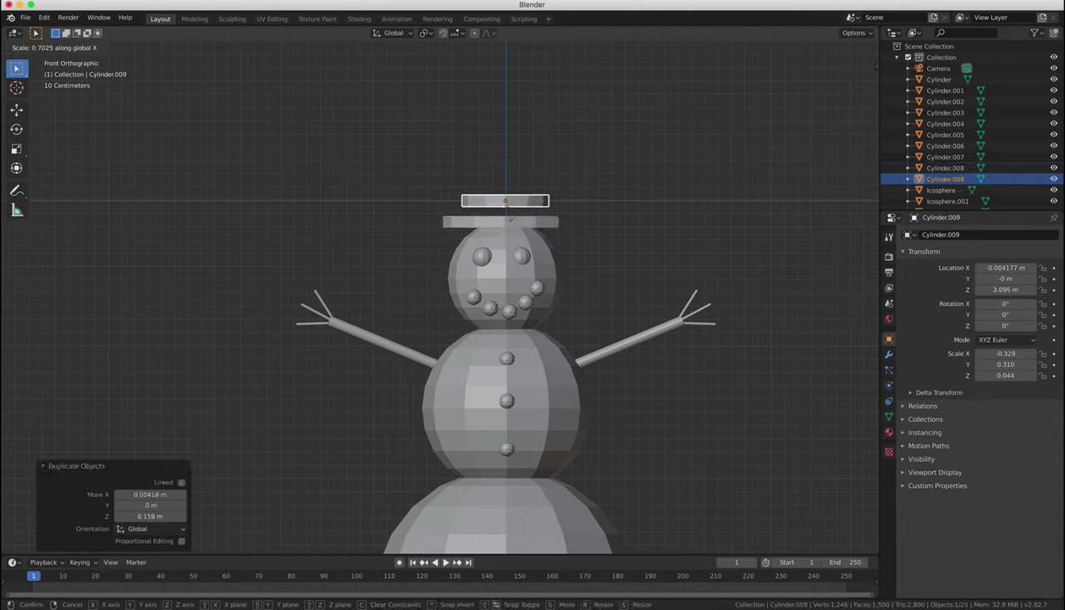
click(507, 217)
key(s)
key(z)
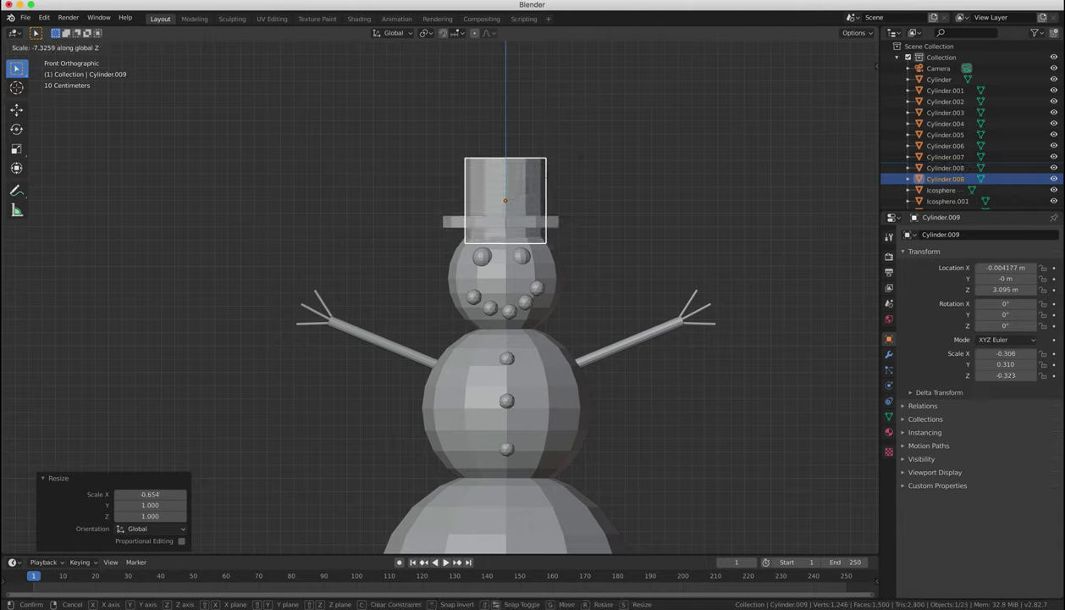
click(590, 143)
key(g)
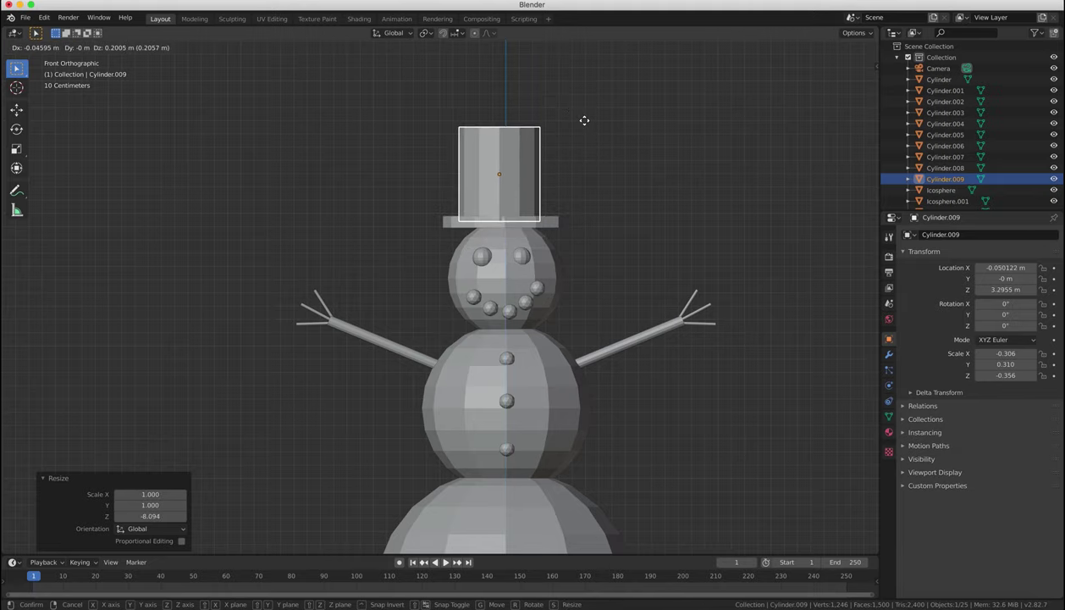
click(586, 119)
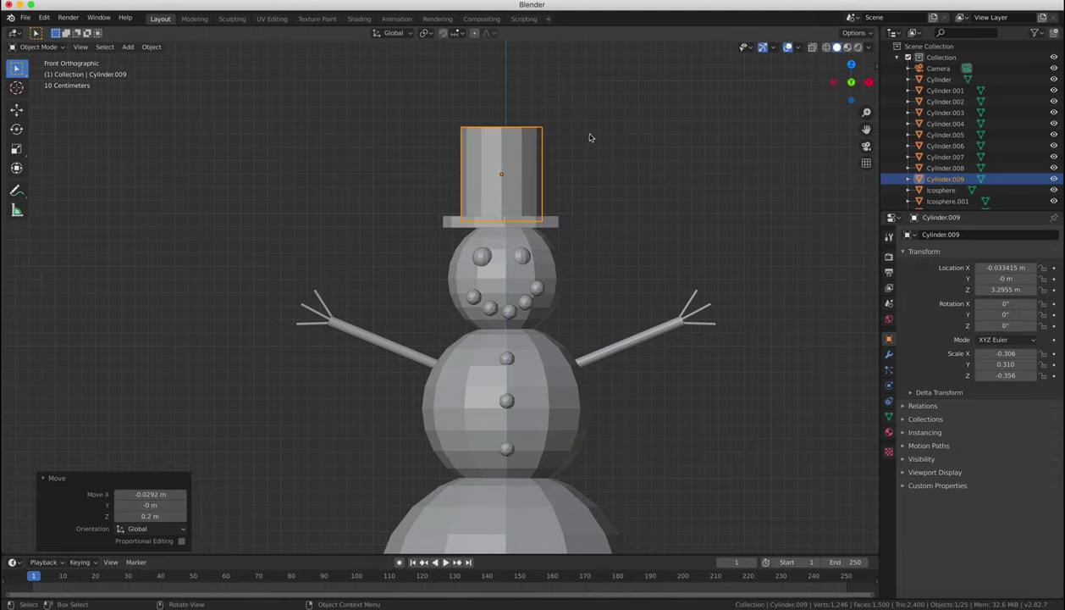
- From the side view, thin the crown along Y and center it over the brim
key(KP_3)
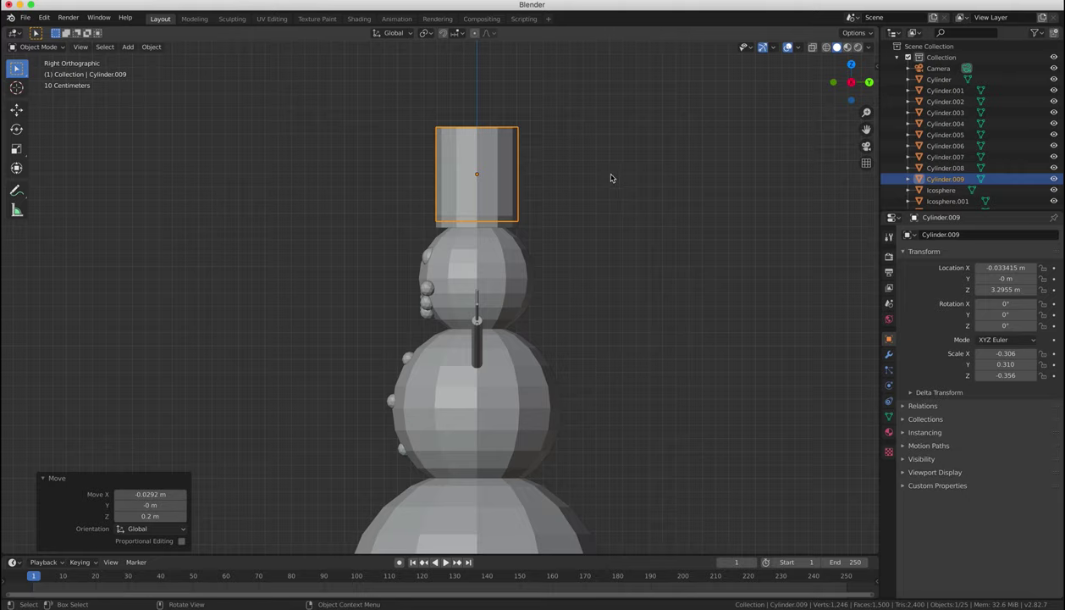
key(s)
key(y)
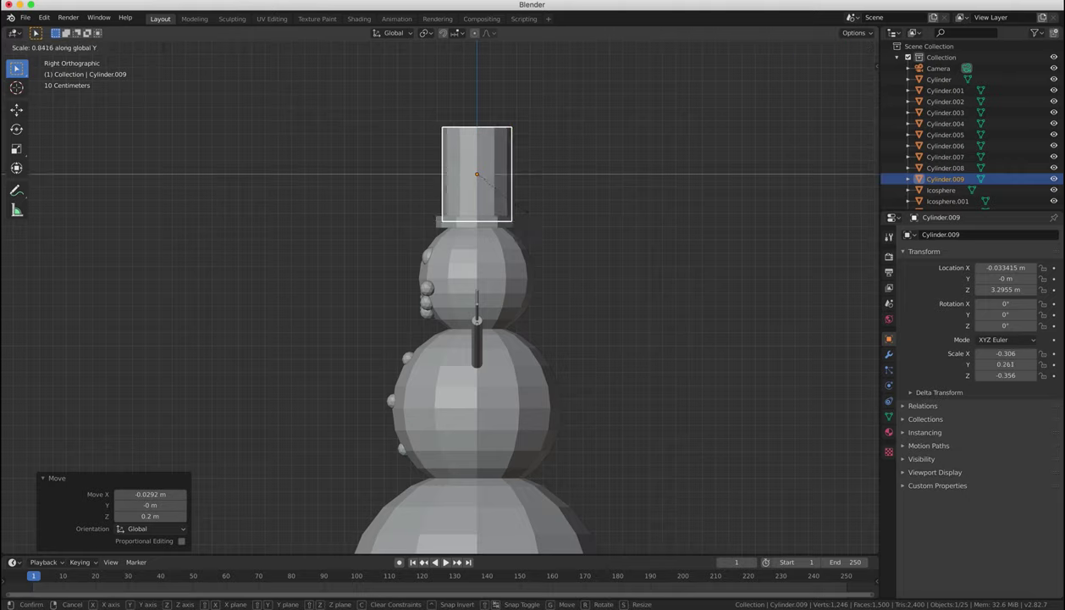
click(515, 208)
key(g)
key(y)
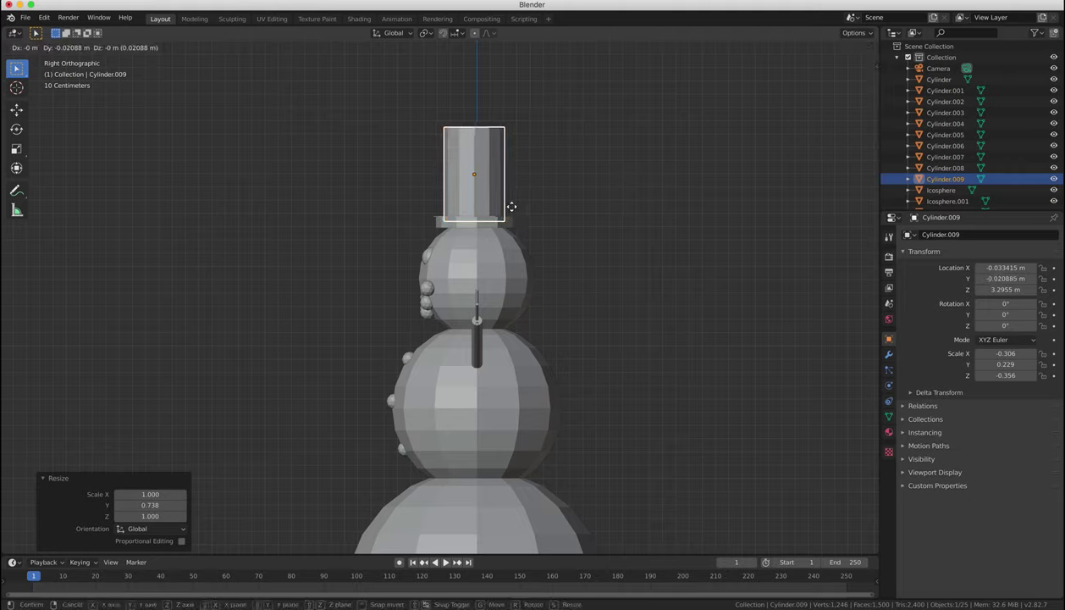
click(511, 207)
middle_drag(511, 207, 516, 213)
key(KP_1)
middle_drag(588, 211, 593, 274)
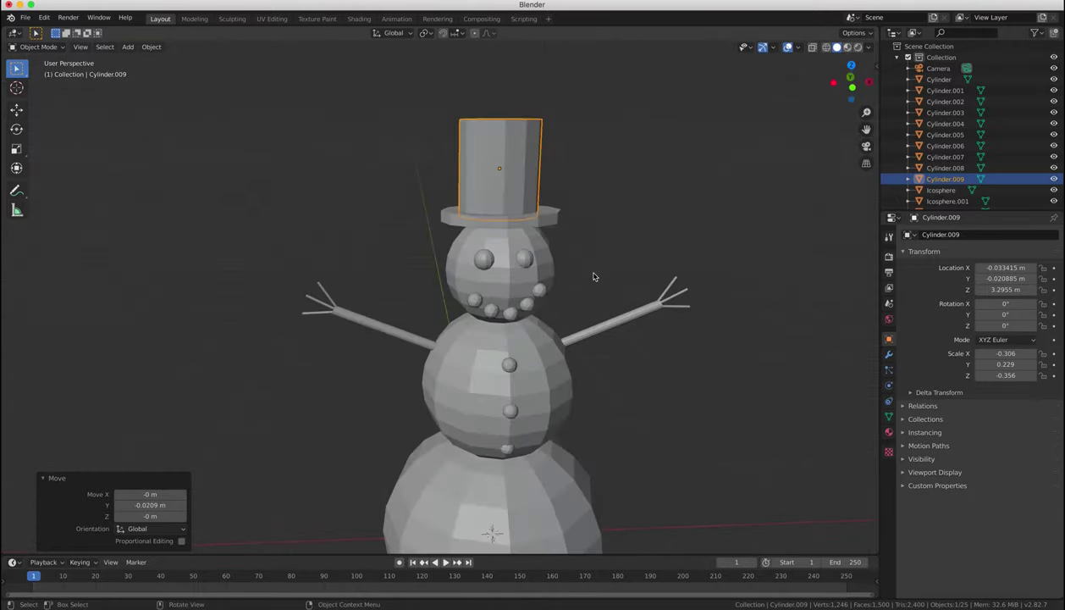
key(KP_1)
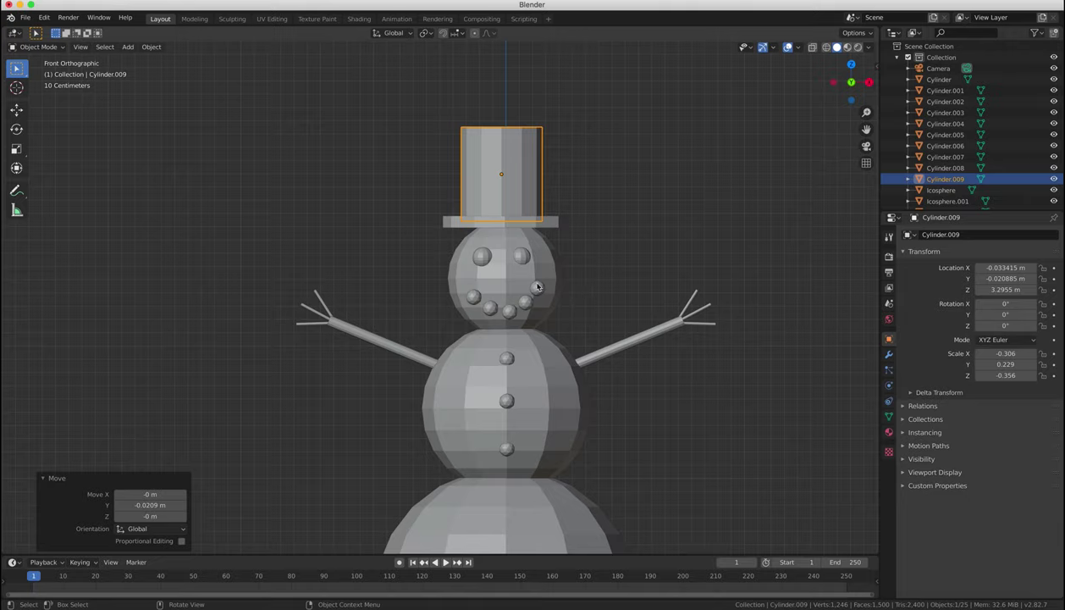
- Add a cone and move it up beside the snowman's head
key(shift+a)
mouse_move(542, 285)
click(635, 345)
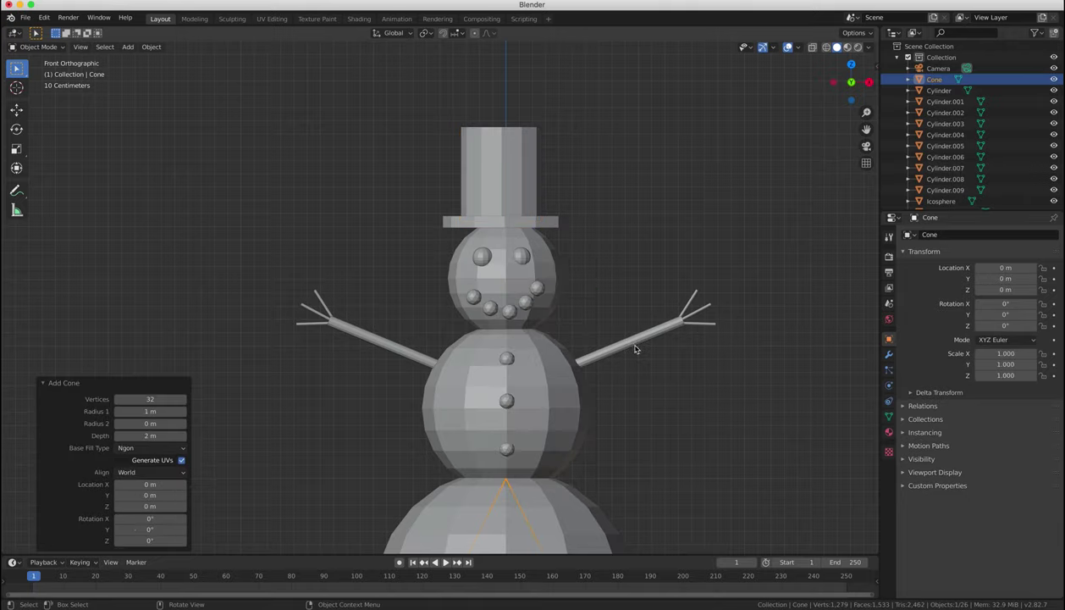
key(g)
click(555, 516)
key(g)
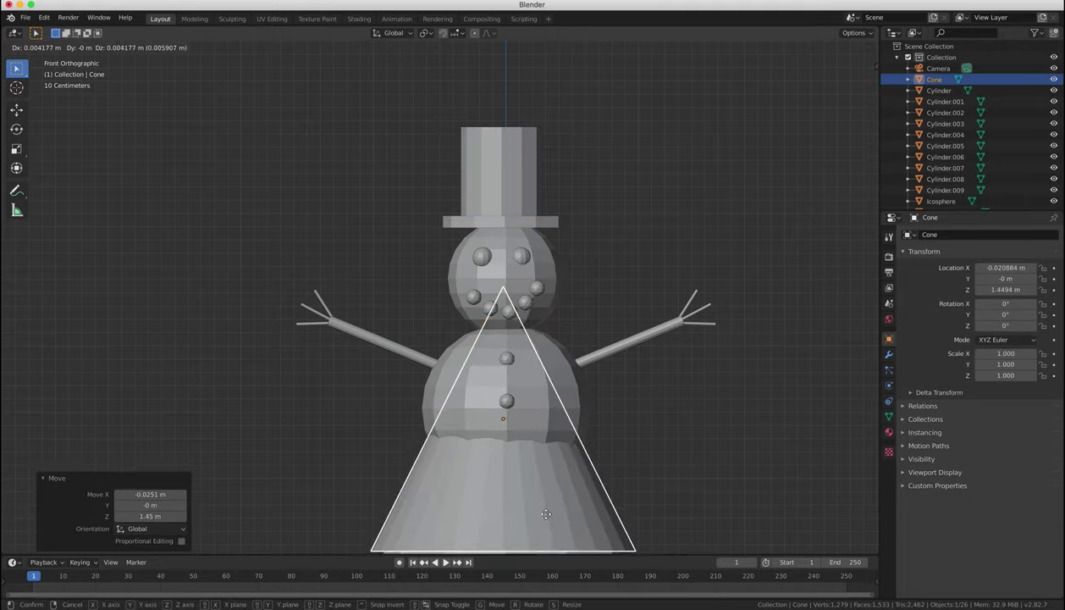
click(355, 297)
- Squeeze the cone into a thin spike along the X and Y axes
key(s)
key(x)
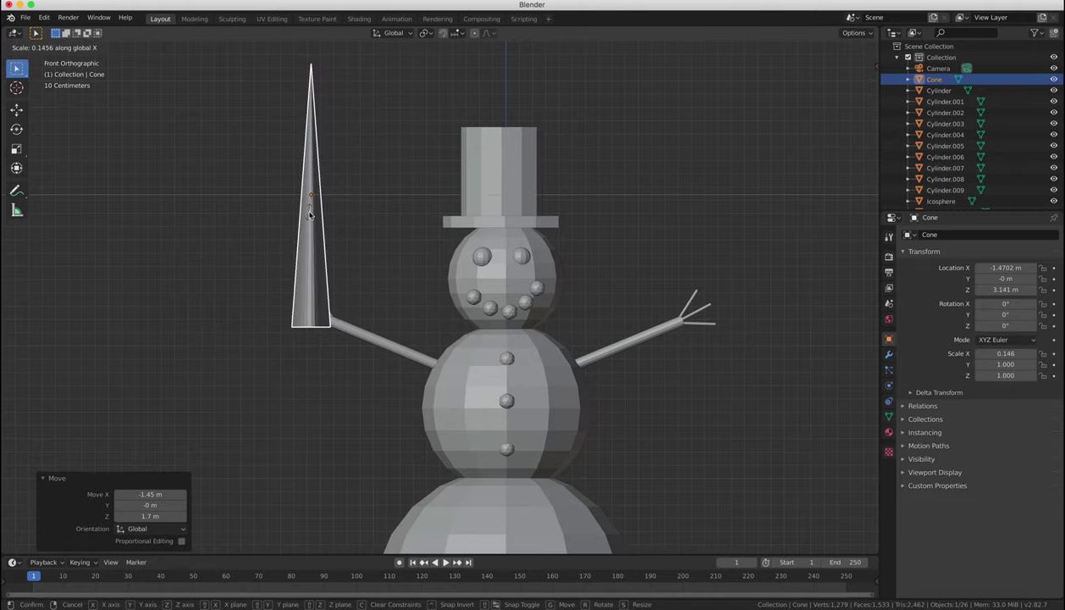
click(320, 211)
key(KP_7)
key(s)
key(y)
click(317, 266)
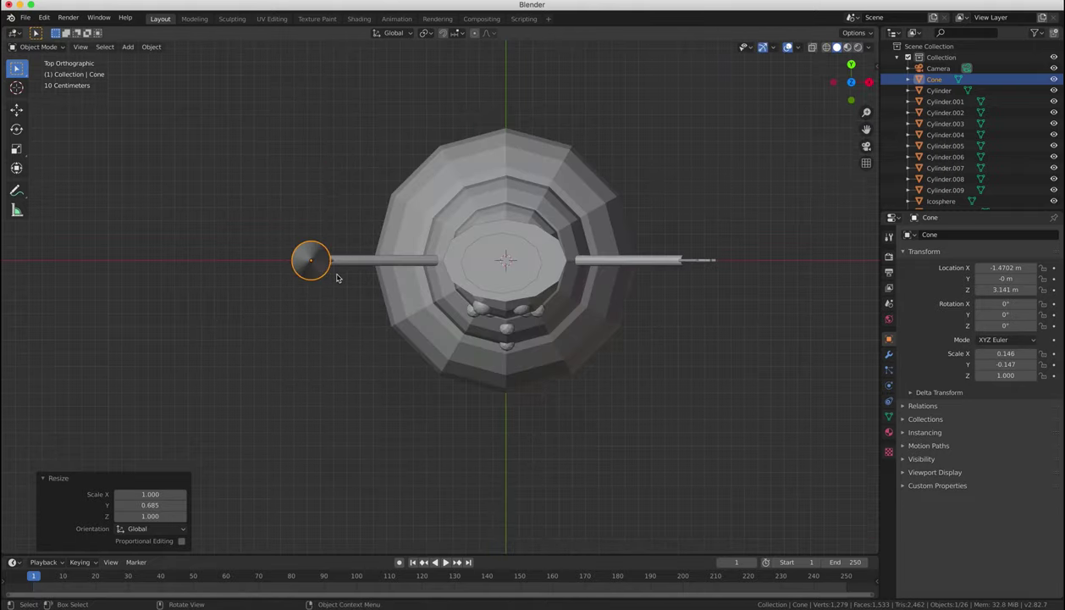
key(KP_1)
- Rotate the cone 90° twice so its tip points forward
text(r90)
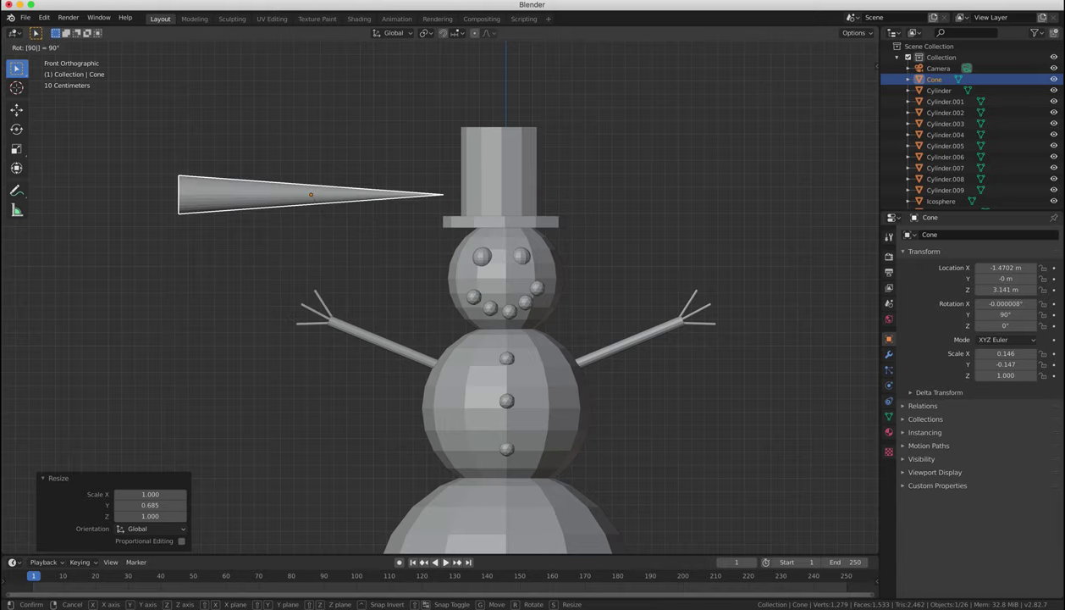
click(356, 275)
key(KP_7)
text(r90)
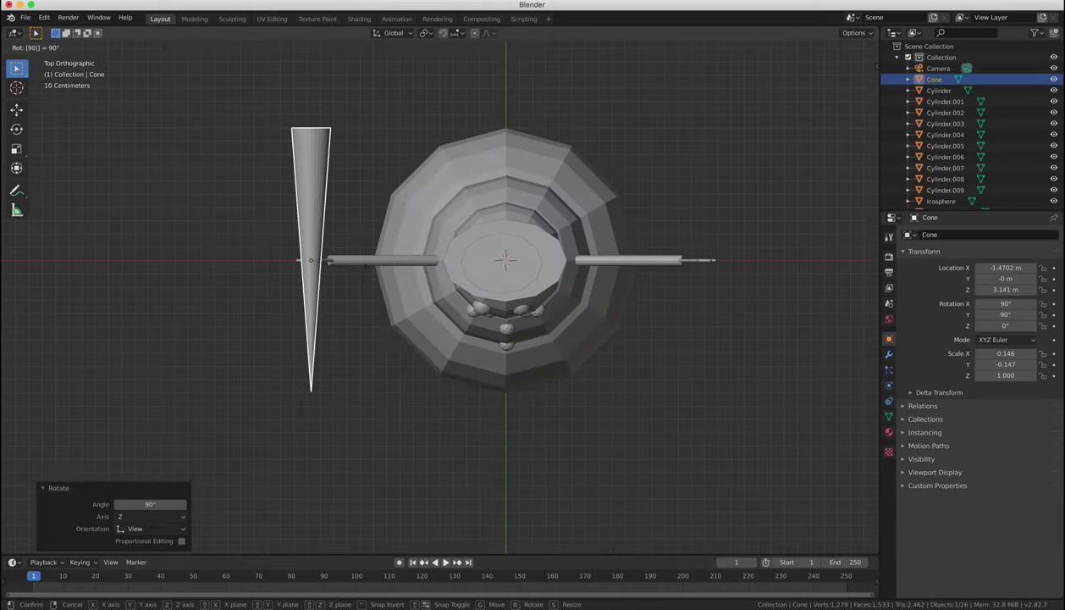
click(369, 276)
middle_drag(368, 276, 365, 276)
key(KP_1)
- Place the cone on the face, shorten and thin it, and push it outward
key(g)
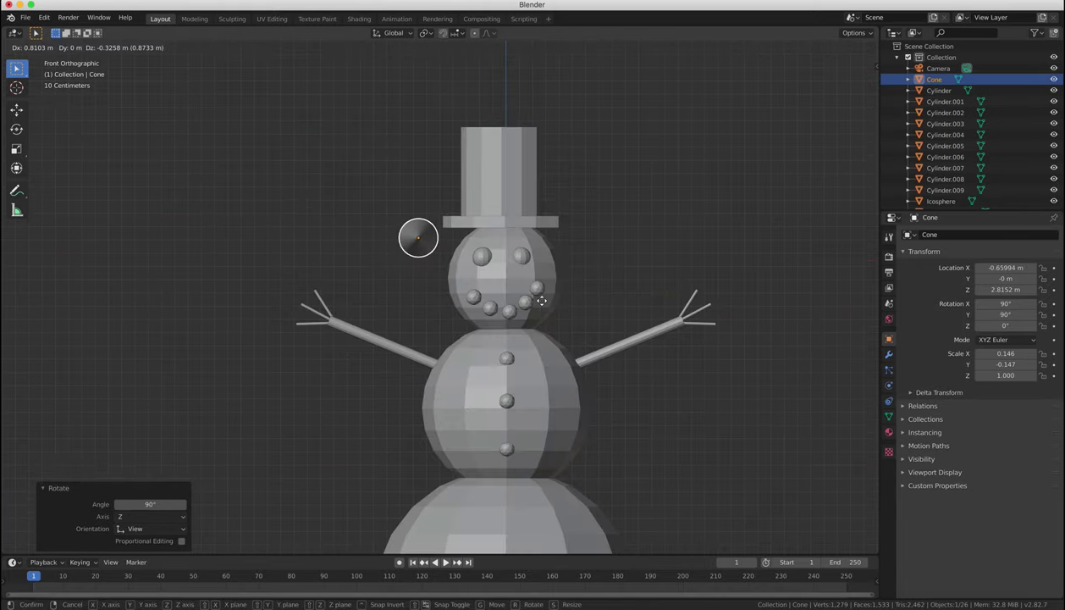
click(595, 322)
key(KP_3)
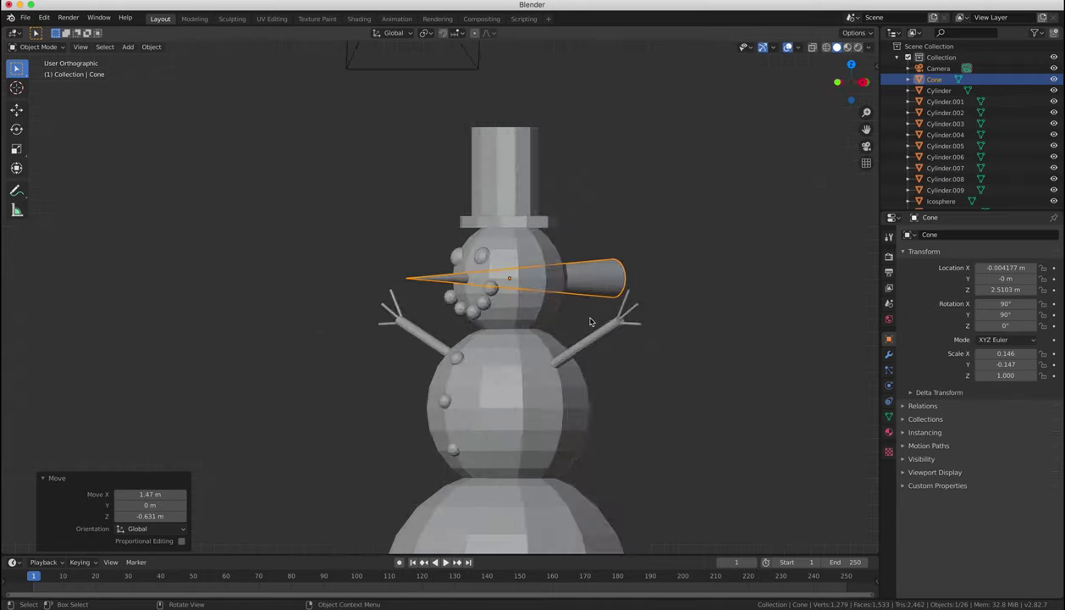
key(s)
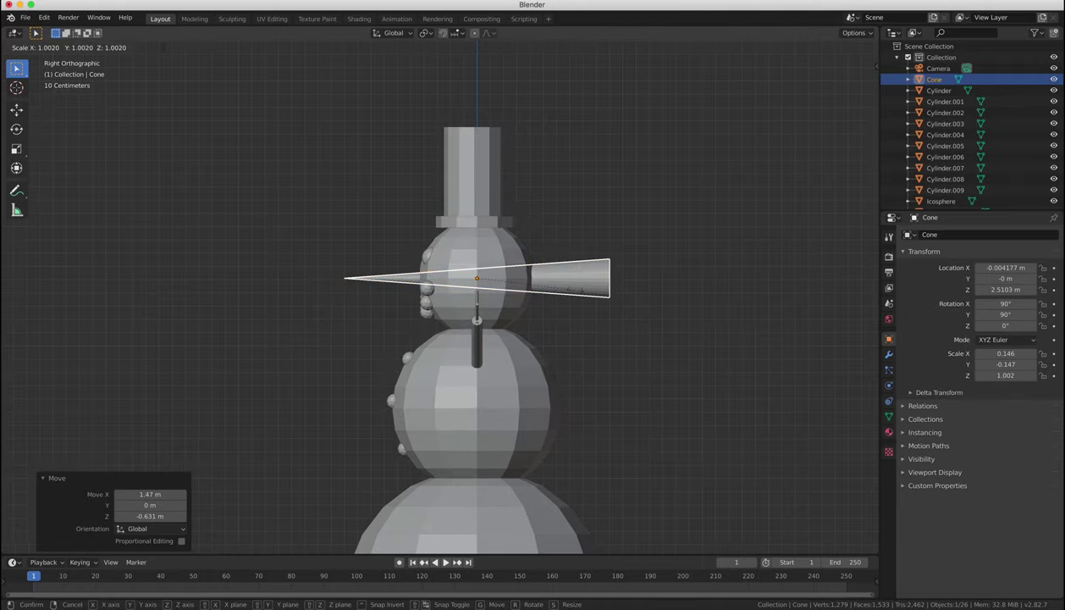
key(y)
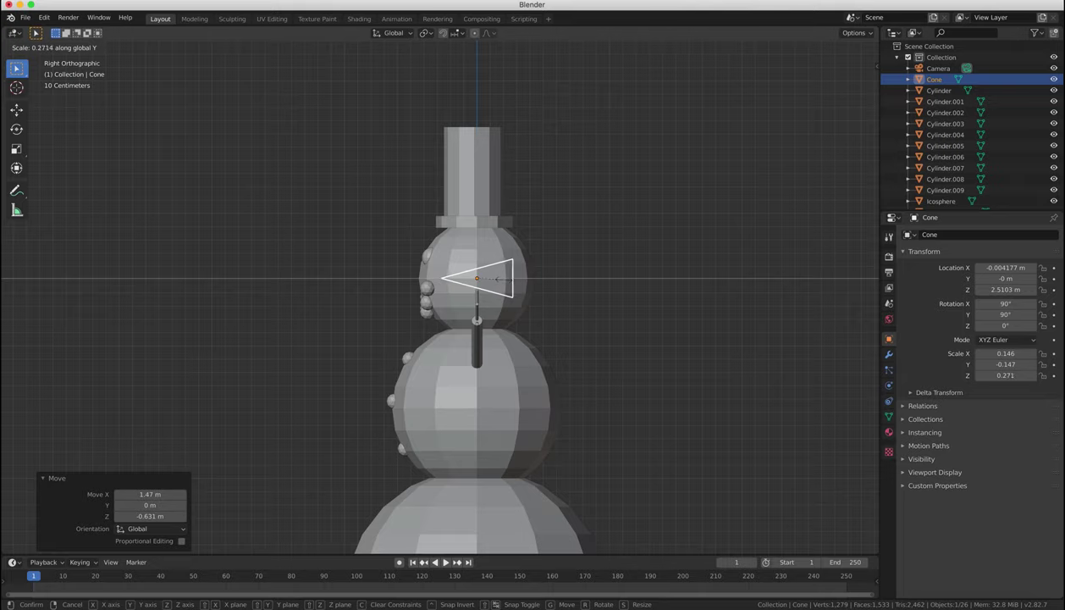
click(504, 283)
key(s)
key(x)
click(487, 280)
key(g)
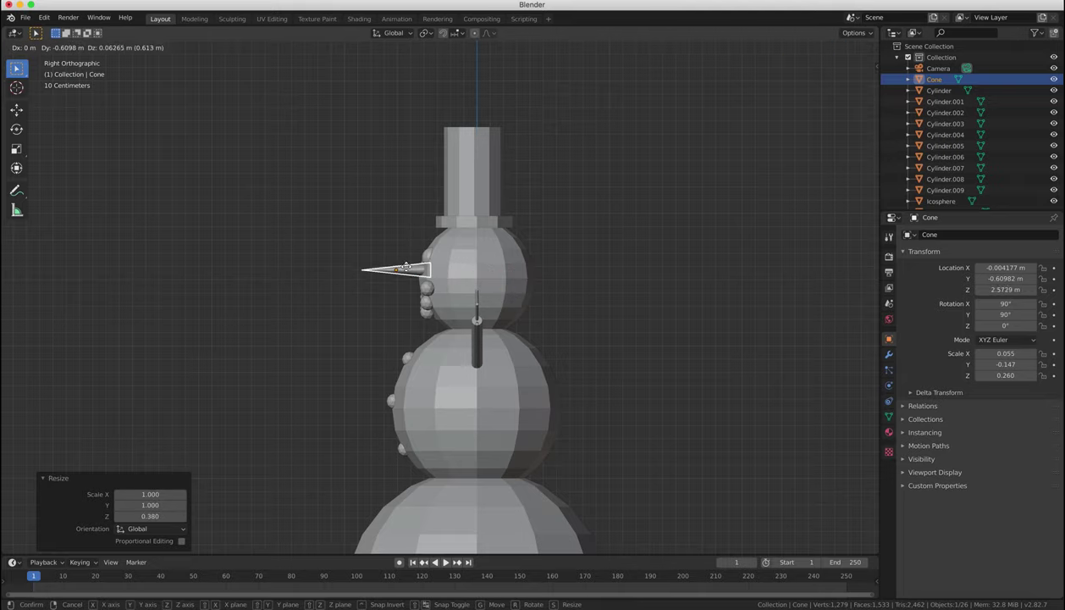
click(409, 273)
- Flatten the nose vertically, settle it slightly lower, and shrink it to final size
key(KP_1)
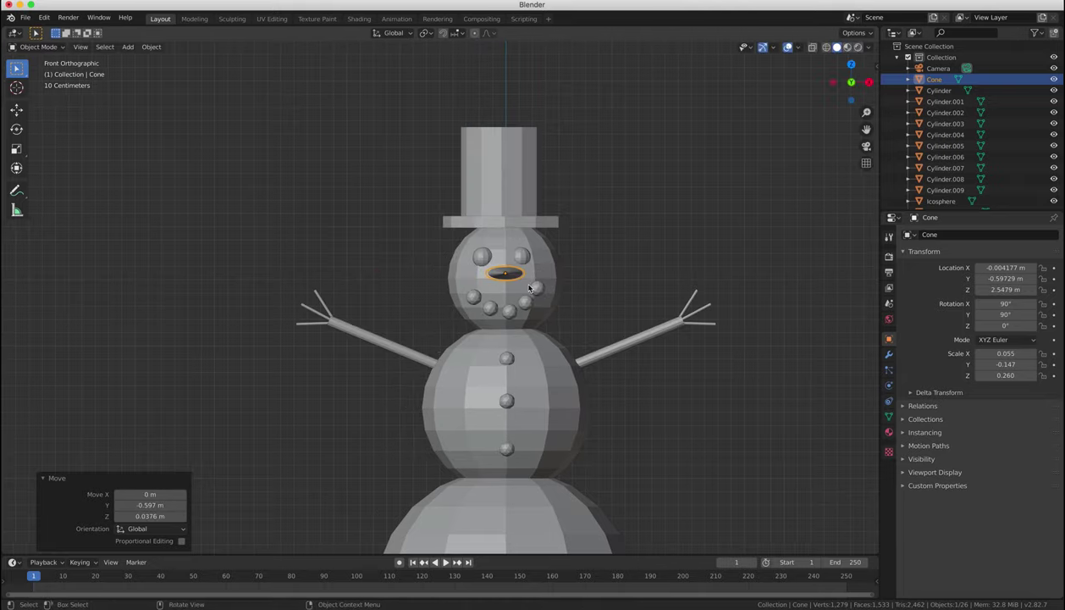
key(s)
key(y)
click(513, 285)
key(g)
click(512, 290)
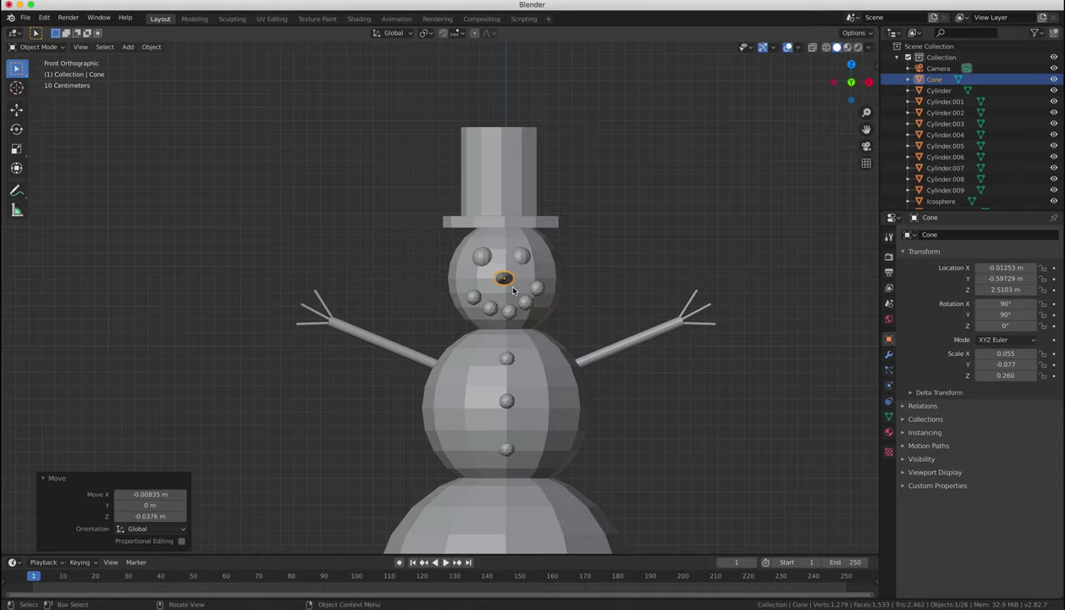
key(s)
click(440, 263)
middle_drag(440, 263, 534, 381)
click(542, 494)
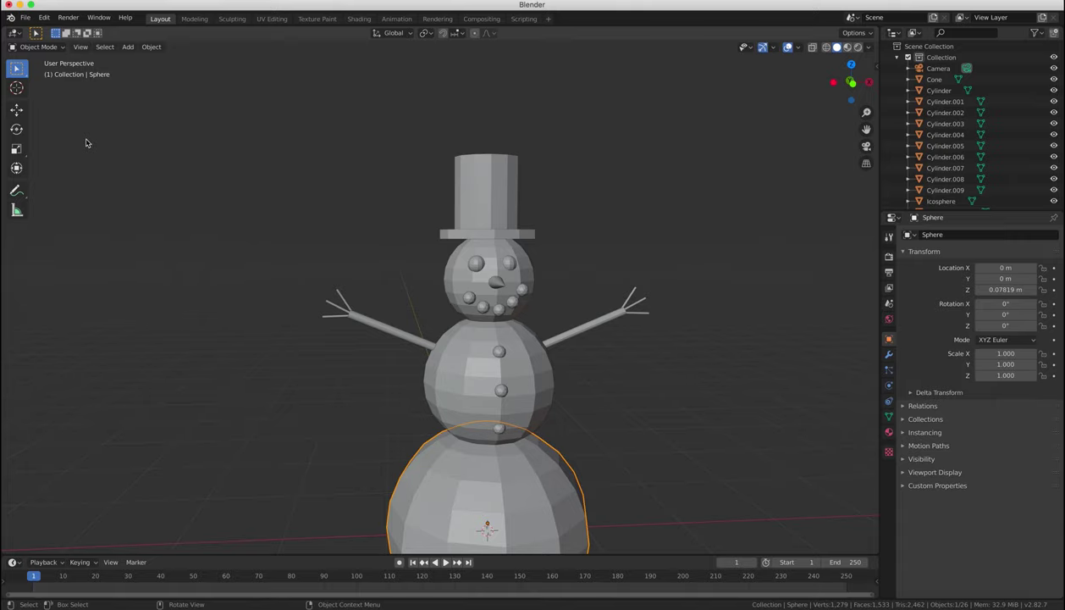
- Apply Shade Smooth to the bottom and middle body spheres
click(150, 47)
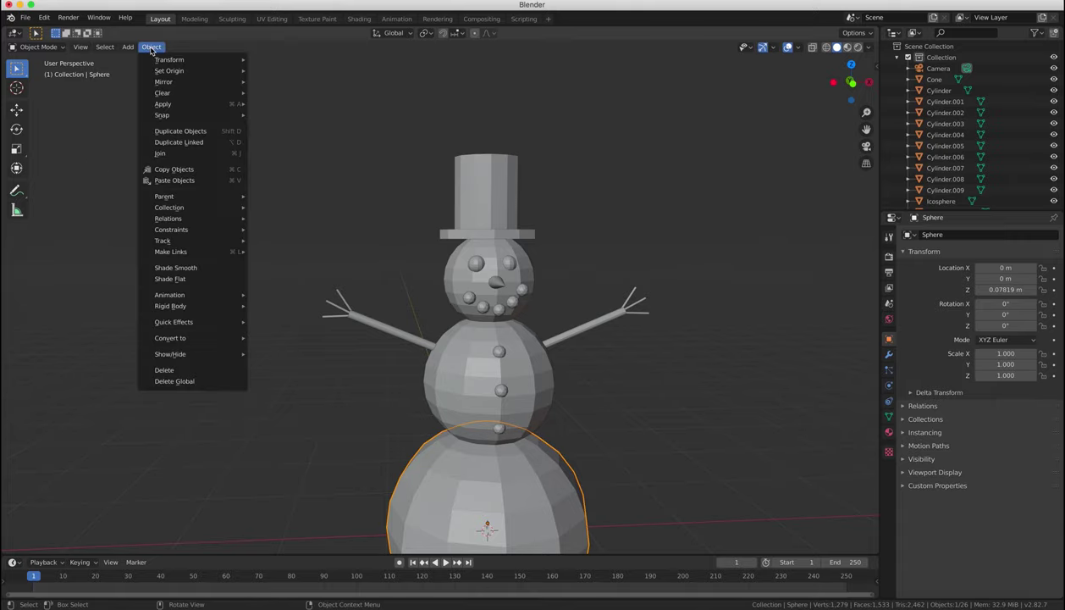
click(175, 270)
click(517, 364)
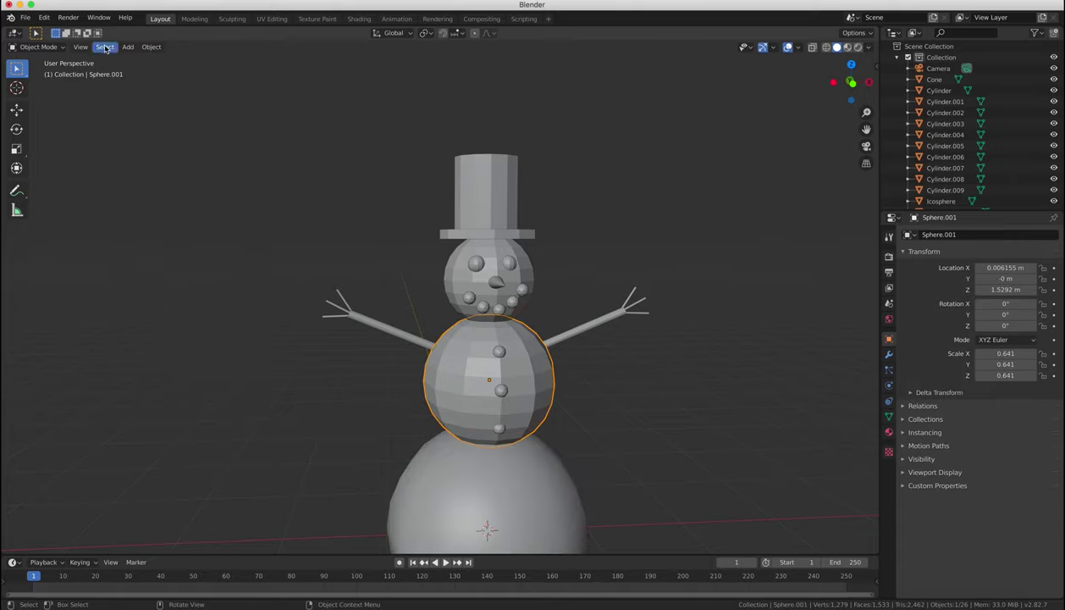
click(151, 47)
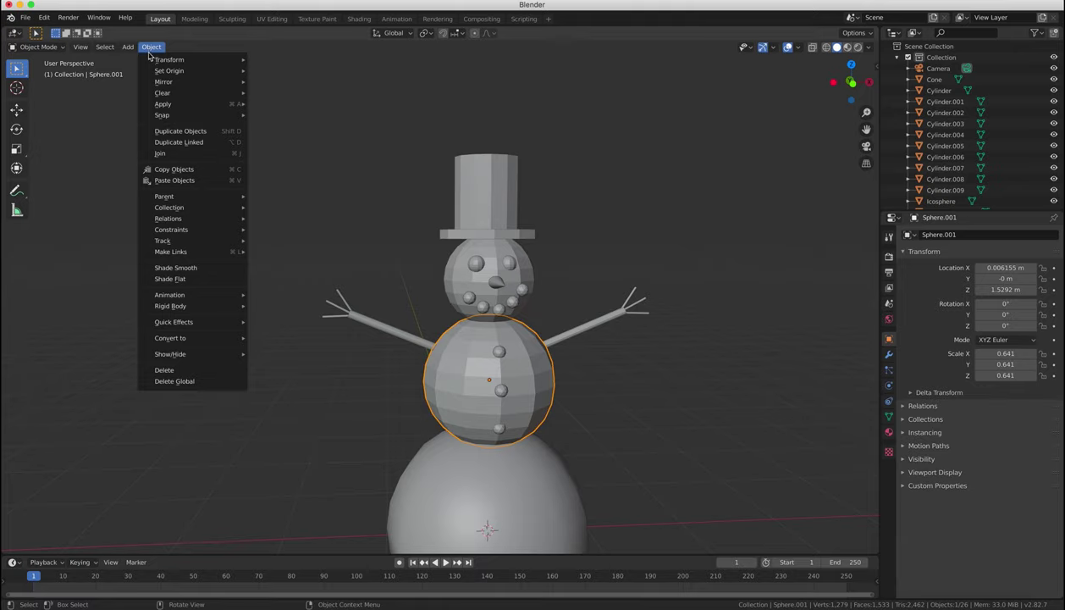
click(203, 264)
- Apply Shade Smooth to the head and top hat, then select the hat brim
click(532, 280)
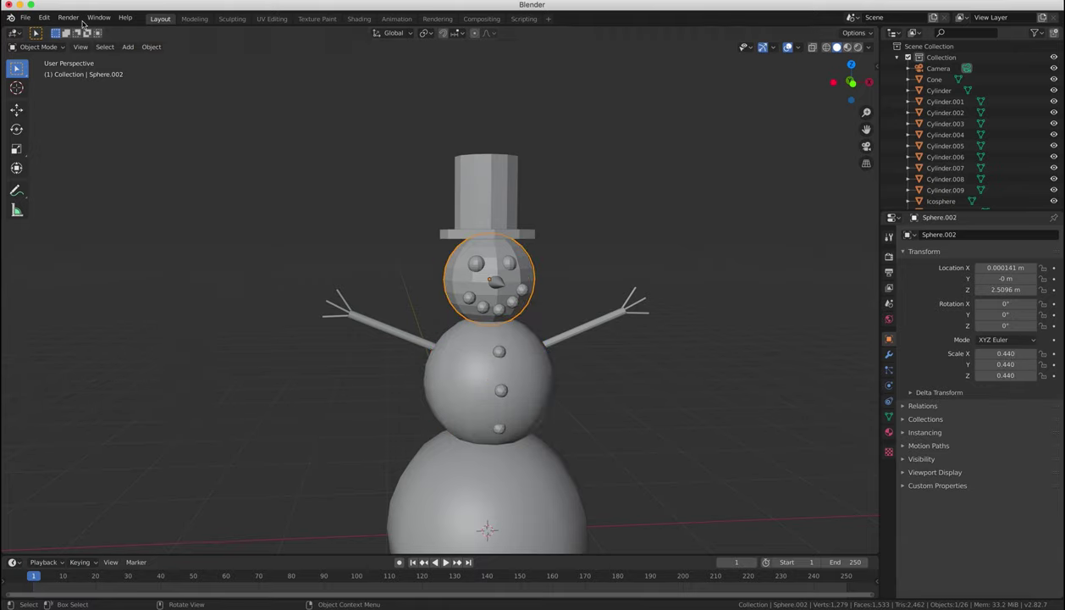
click(151, 47)
click(178, 268)
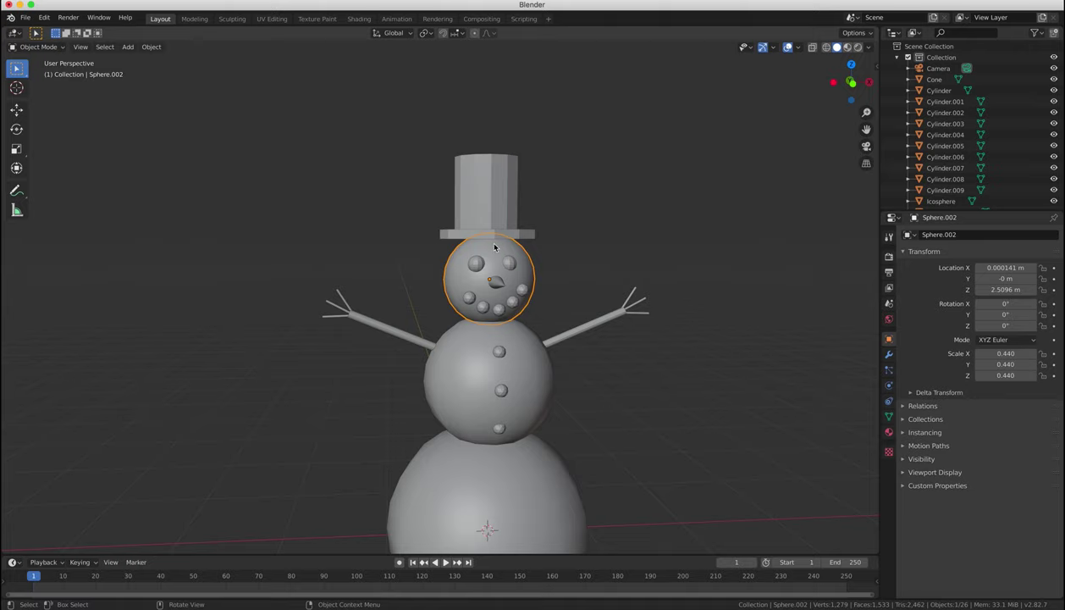
click(482, 207)
click(151, 47)
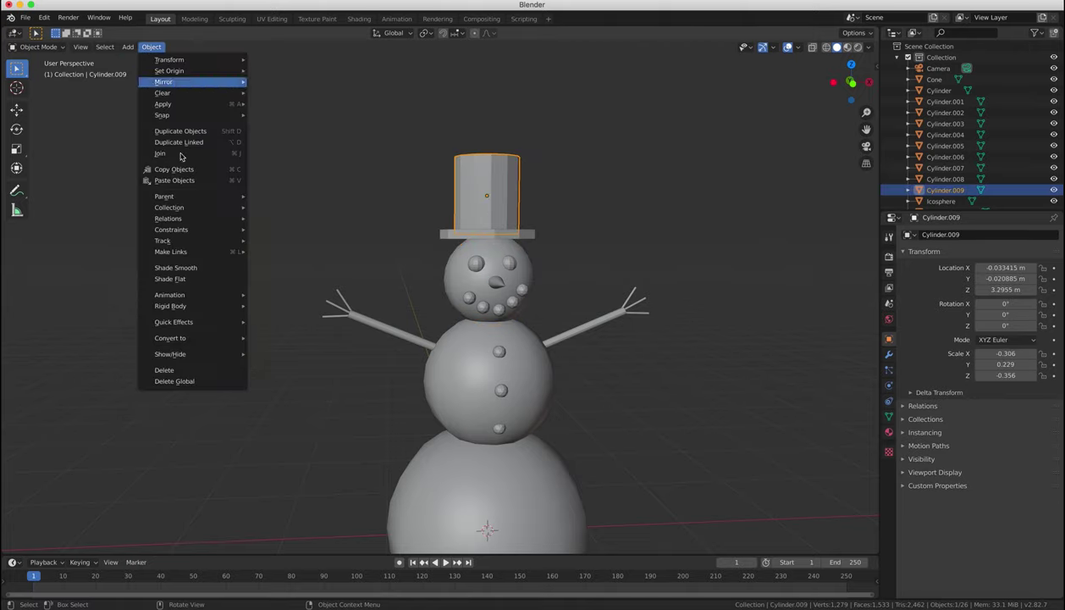
click(188, 279)
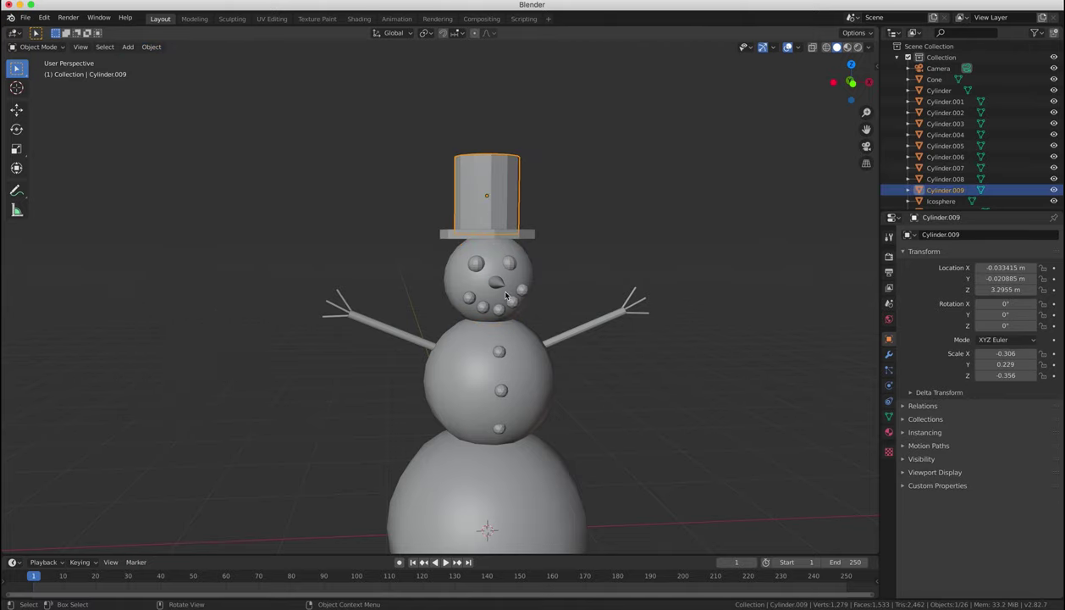
click(151, 47)
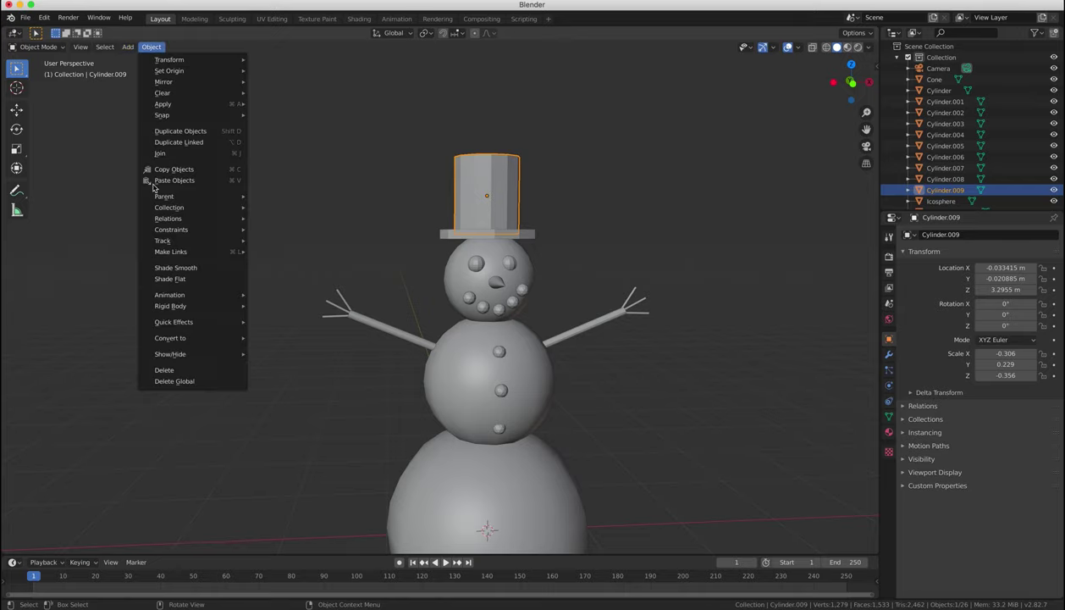
click(204, 271)
click(519, 235)
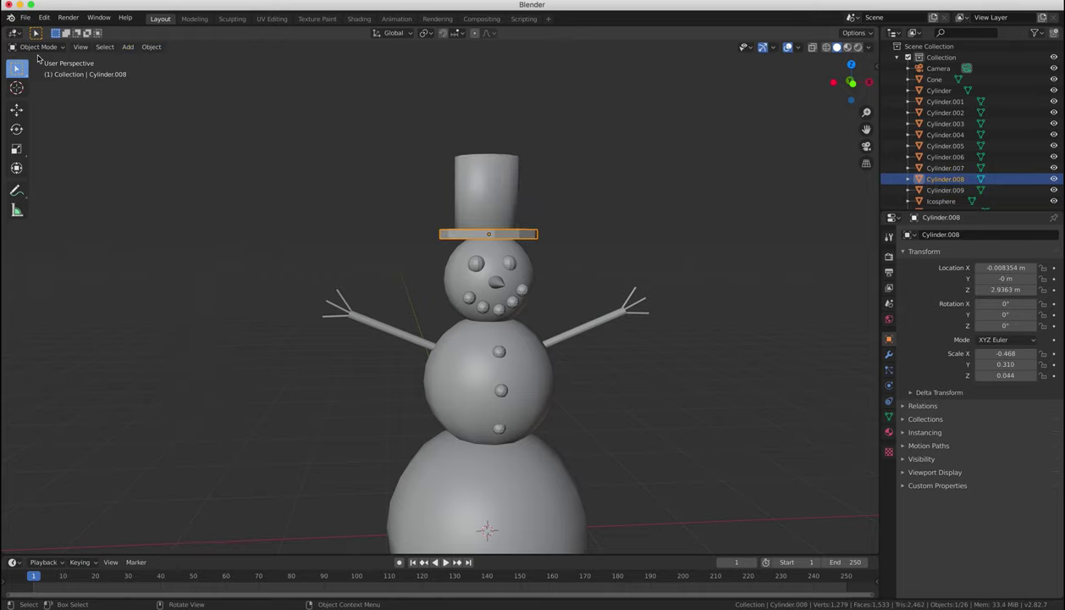
click(150, 46)
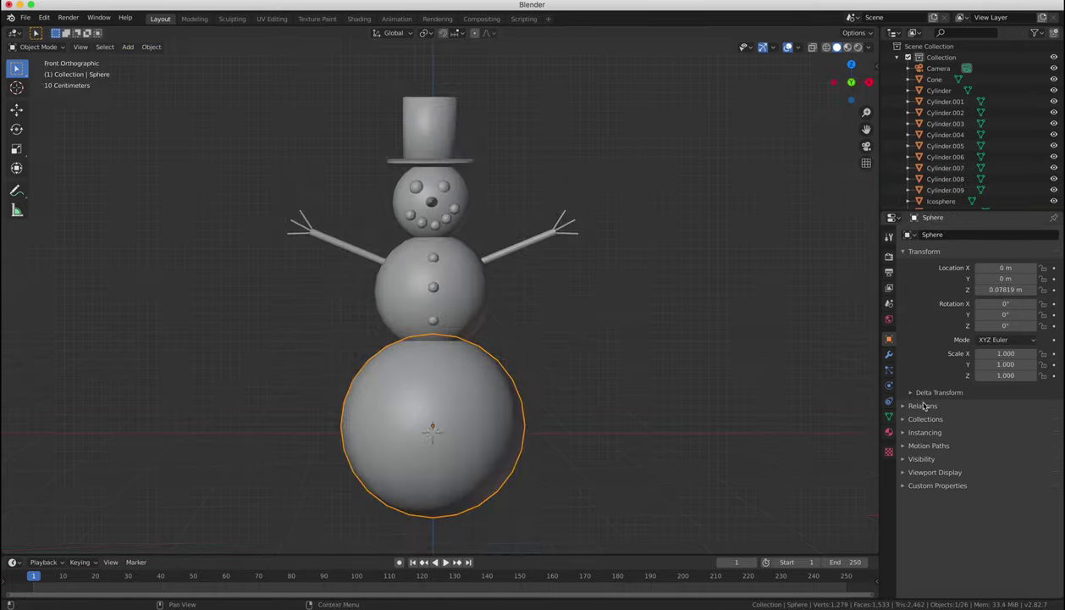
- Create a new white Material.001 on the bottom body sphere
click(888, 432)
click(974, 280)
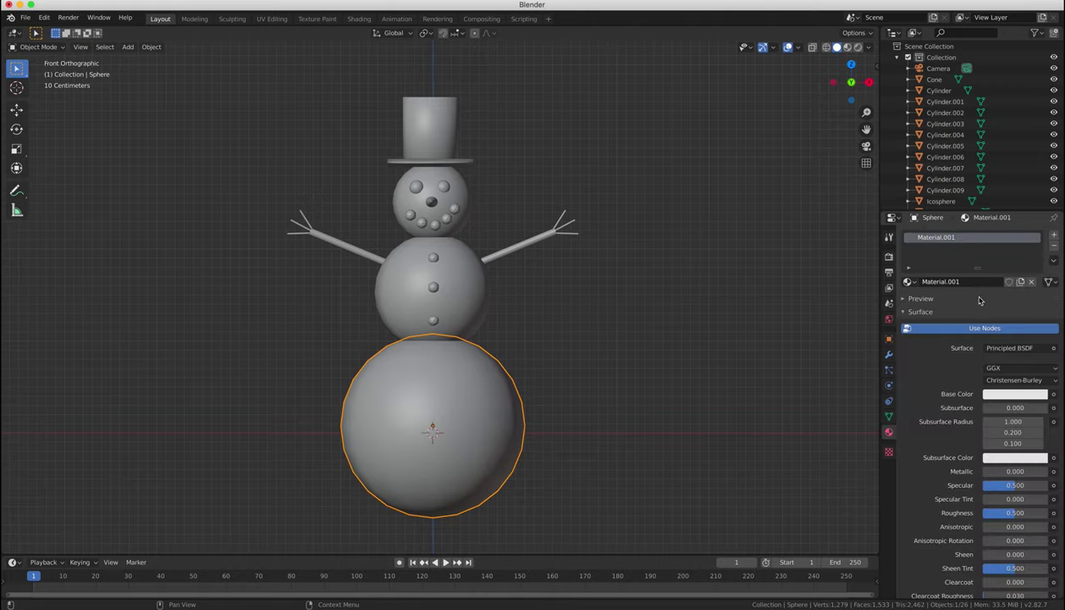
click(992, 393)
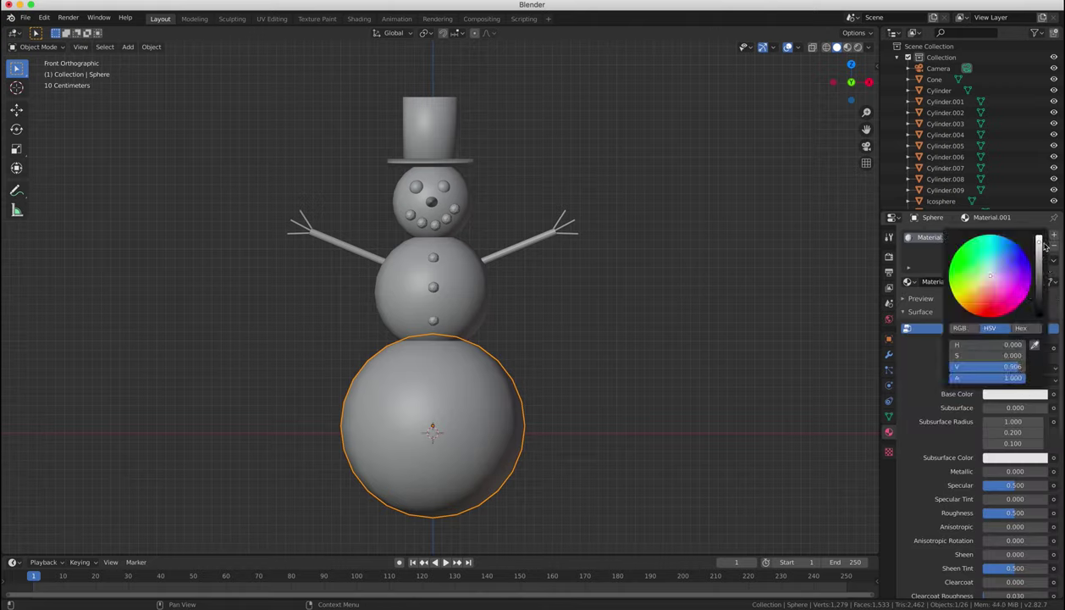
- Assign Material.001 to the middle sphere and head, then select the top hat
click(480, 285)
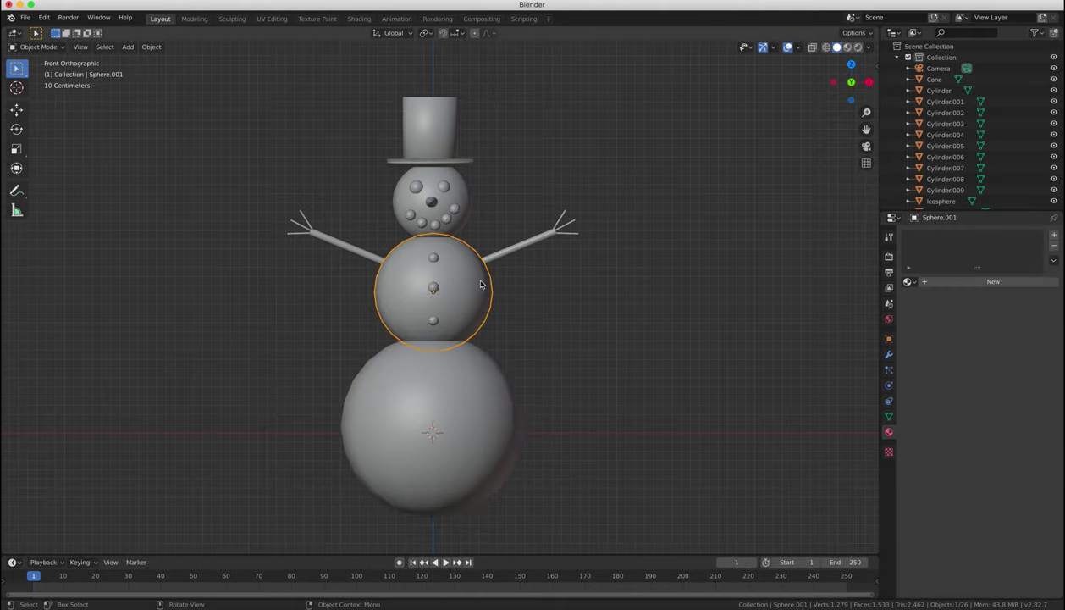
click(909, 281)
click(933, 309)
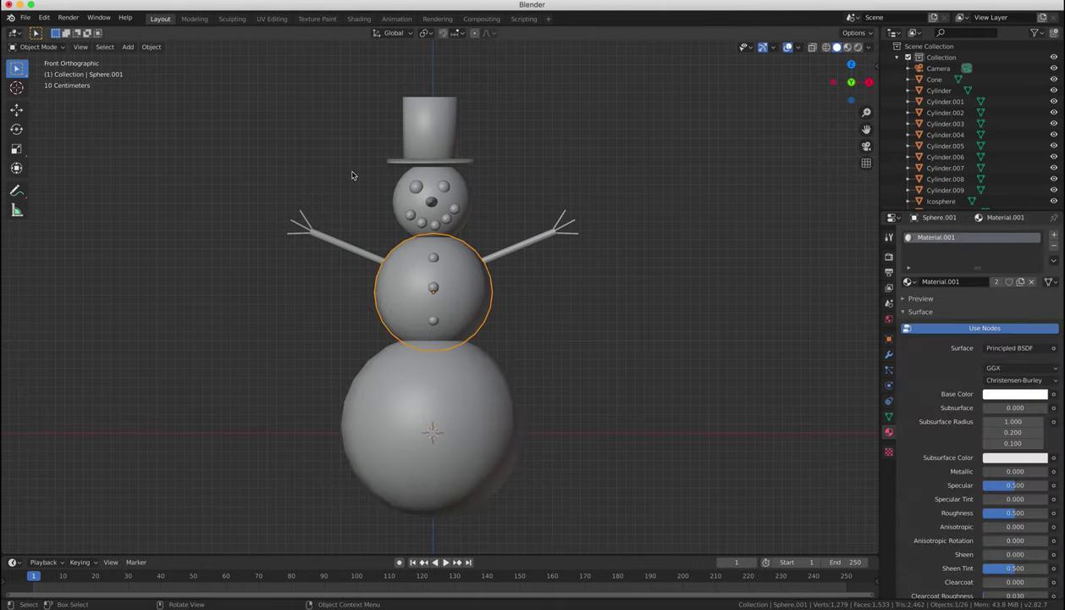
click(458, 201)
click(908, 281)
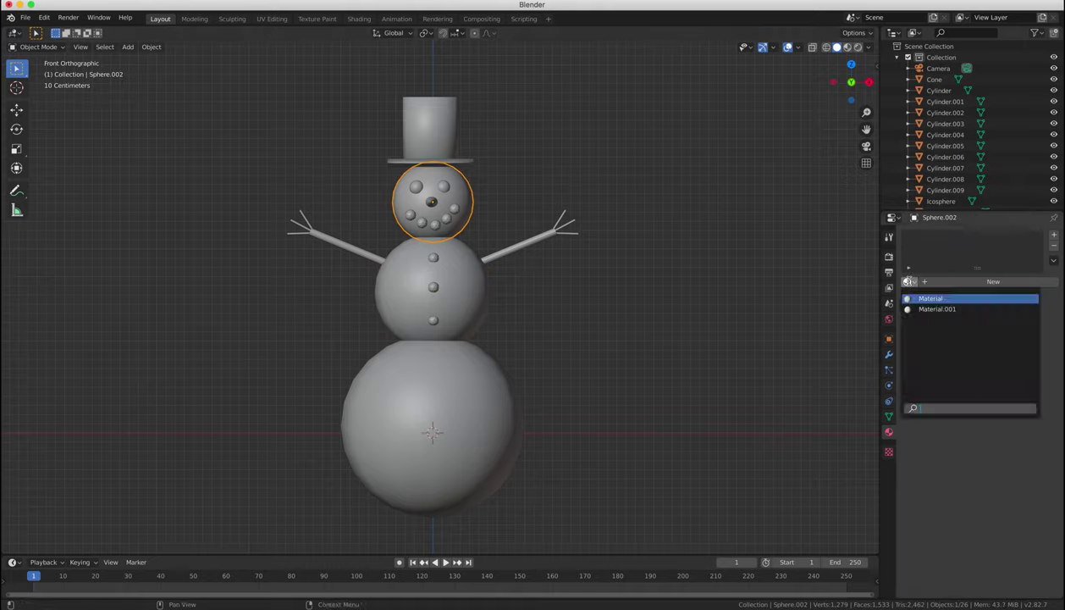
click(931, 308)
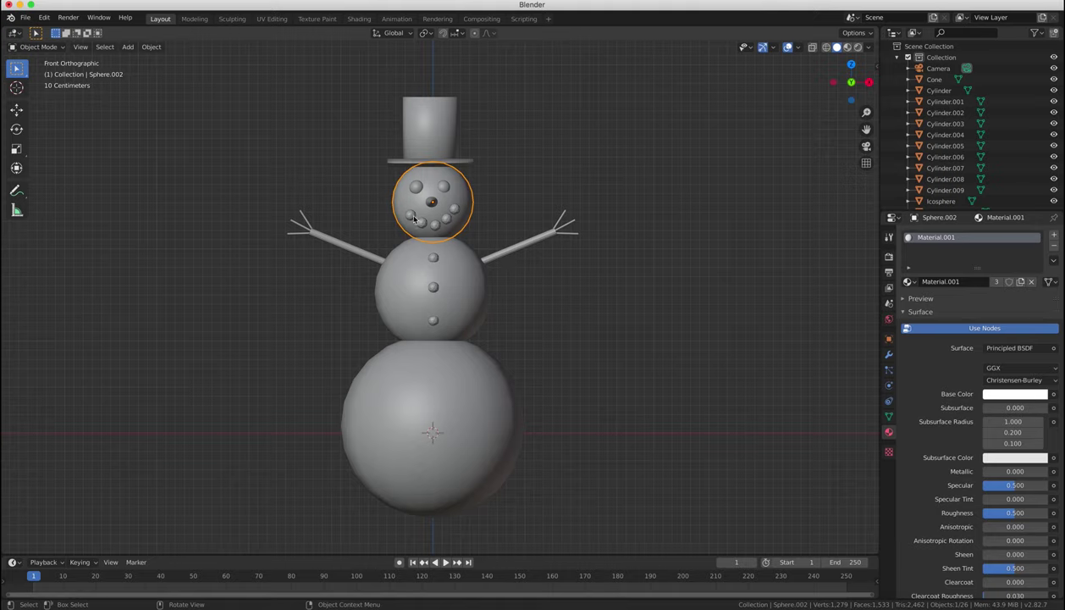
click(434, 140)
- Give the hat a new black Material.002 and switch to Material Preview
click(980, 282)
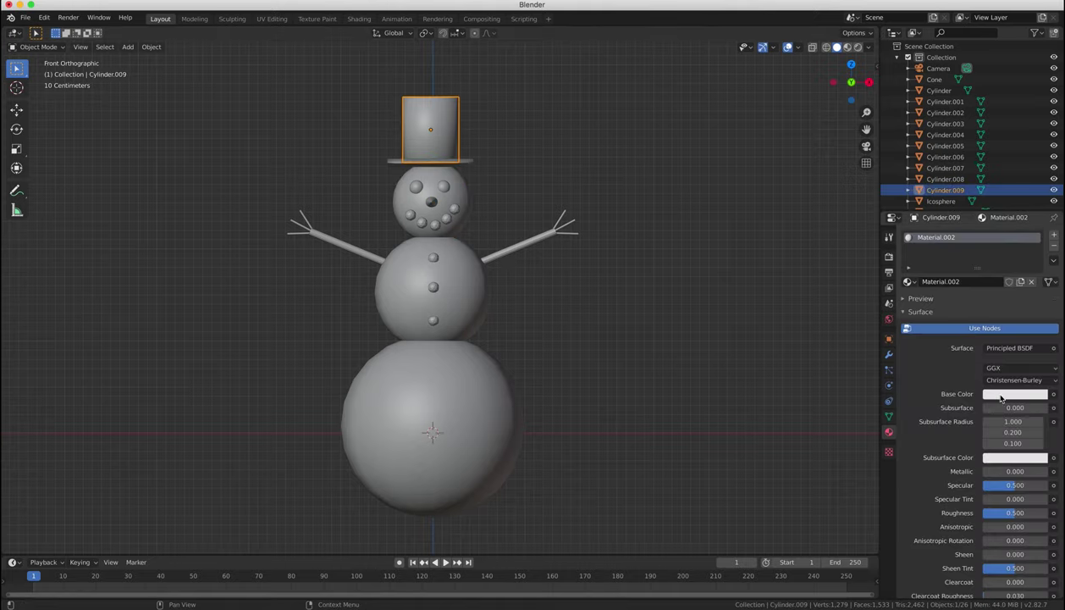
click(1001, 395)
drag(1034, 282, 1037, 321)
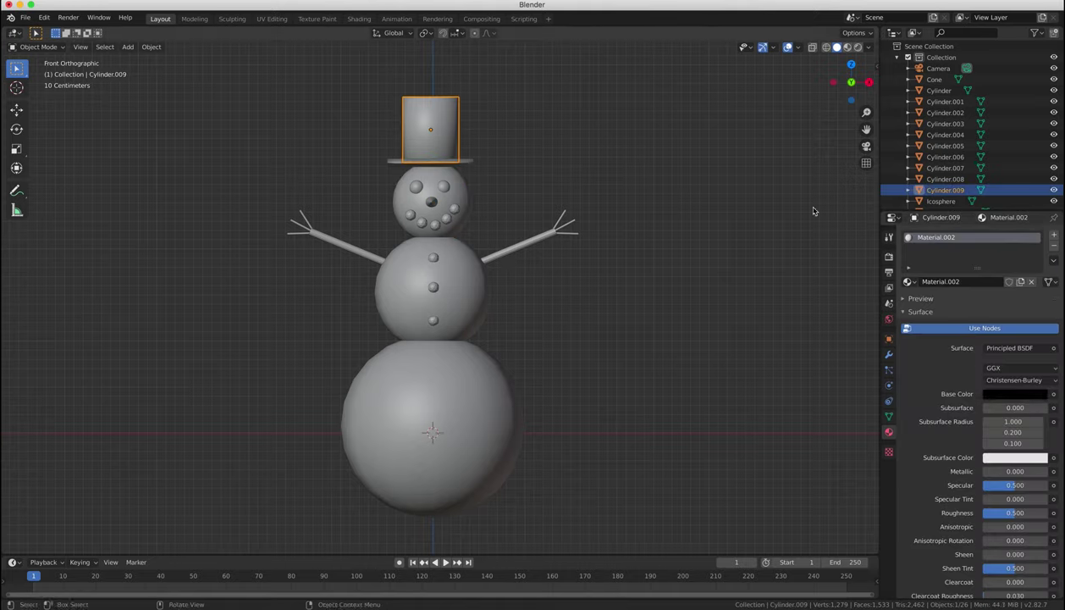
click(847, 49)
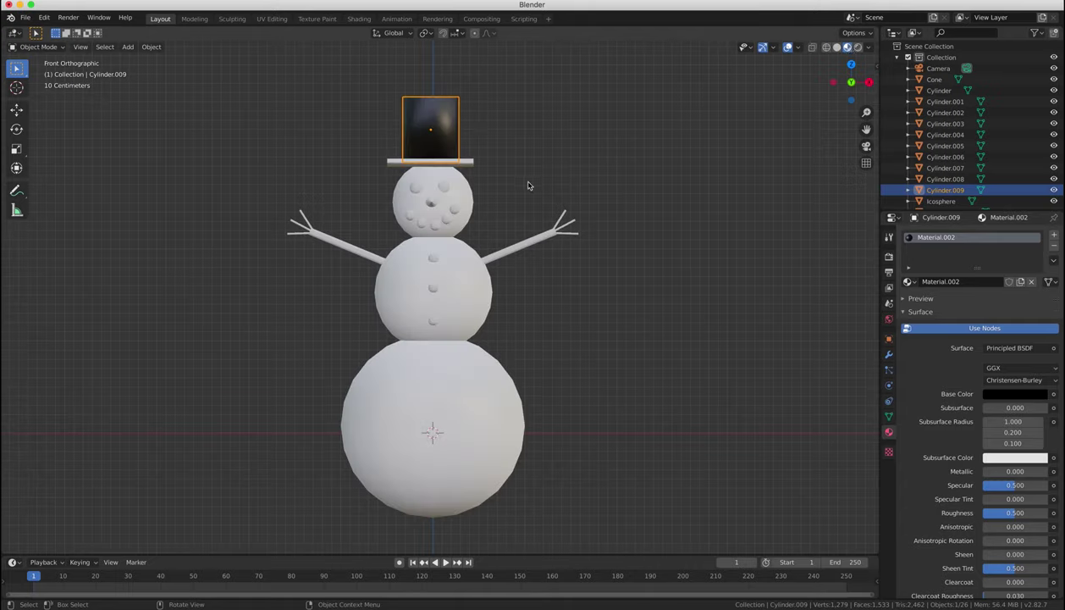
- Assign Material.002 to one eye and copy it to the other eye
click(444, 189)
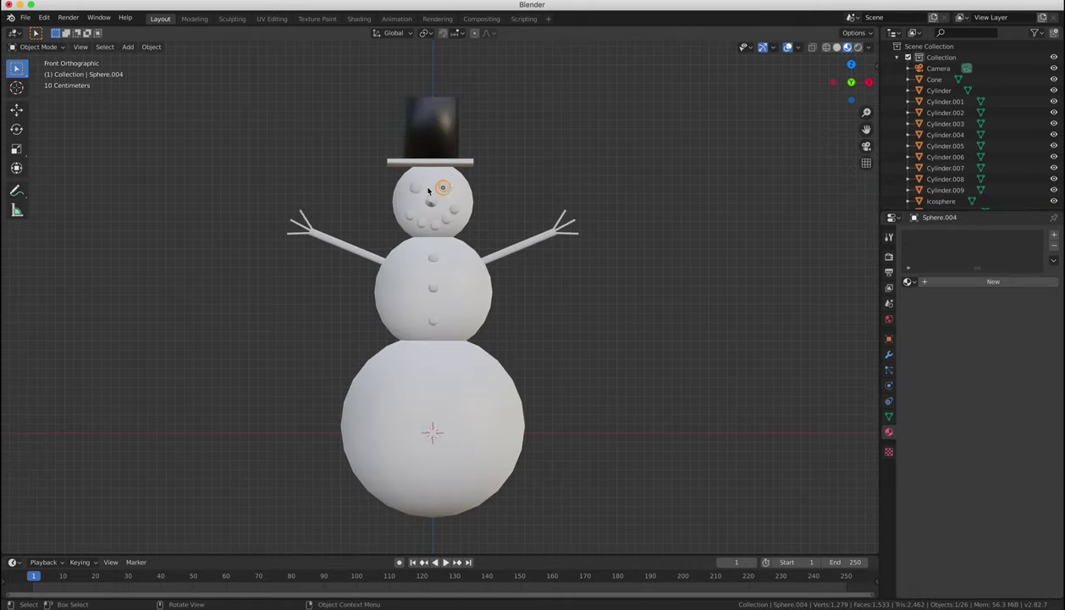
click(908, 283)
click(945, 320)
click(1053, 260)
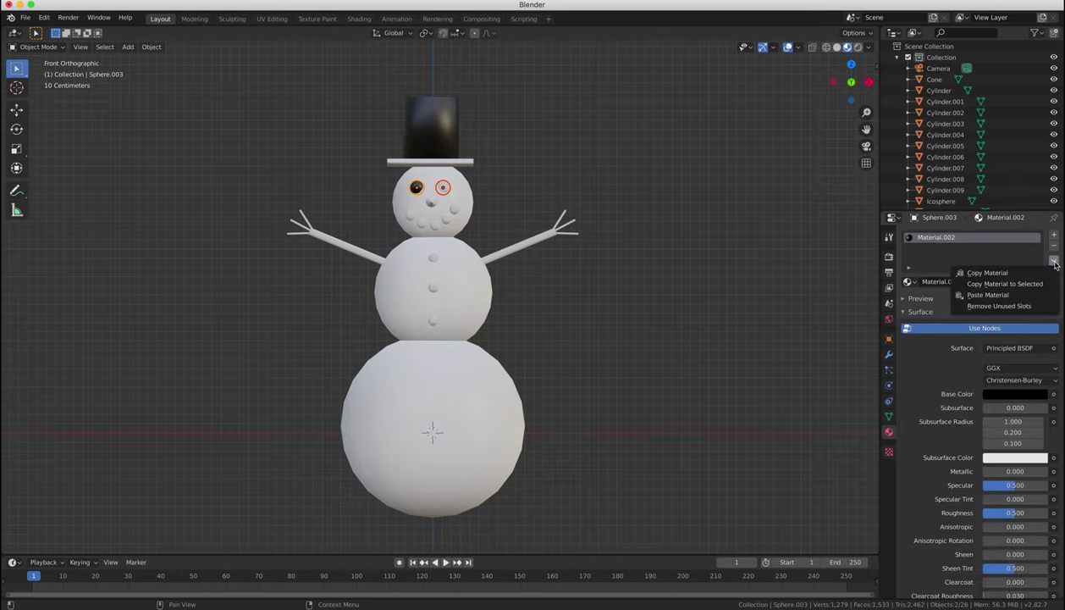
click(1032, 285)
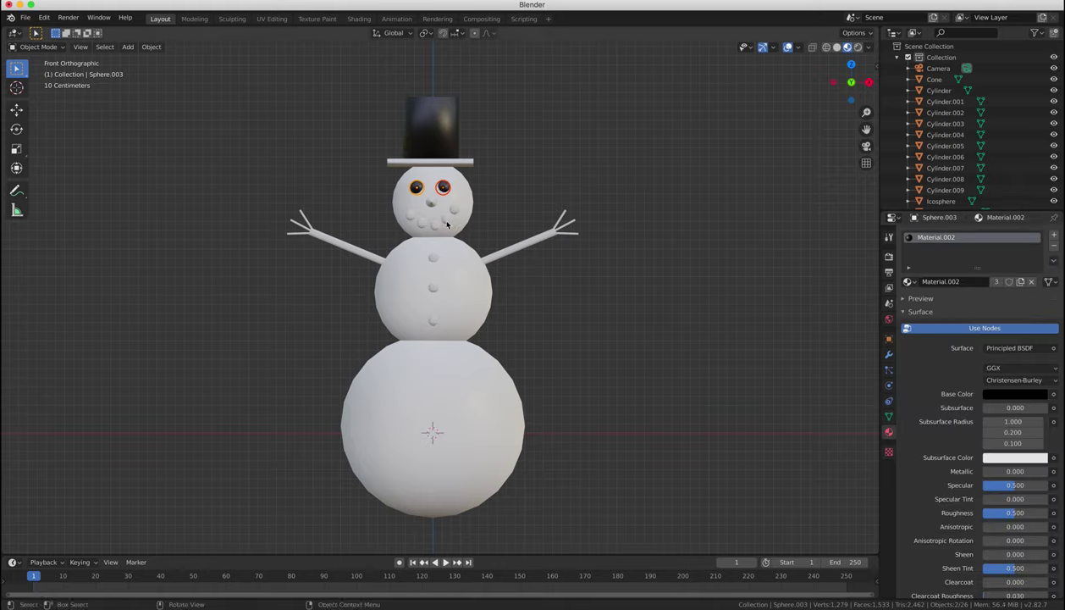
- Copy the black material from the eye to the mouth beads and body buttons
click(422, 223)
shift+click(444, 188)
click(1054, 261)
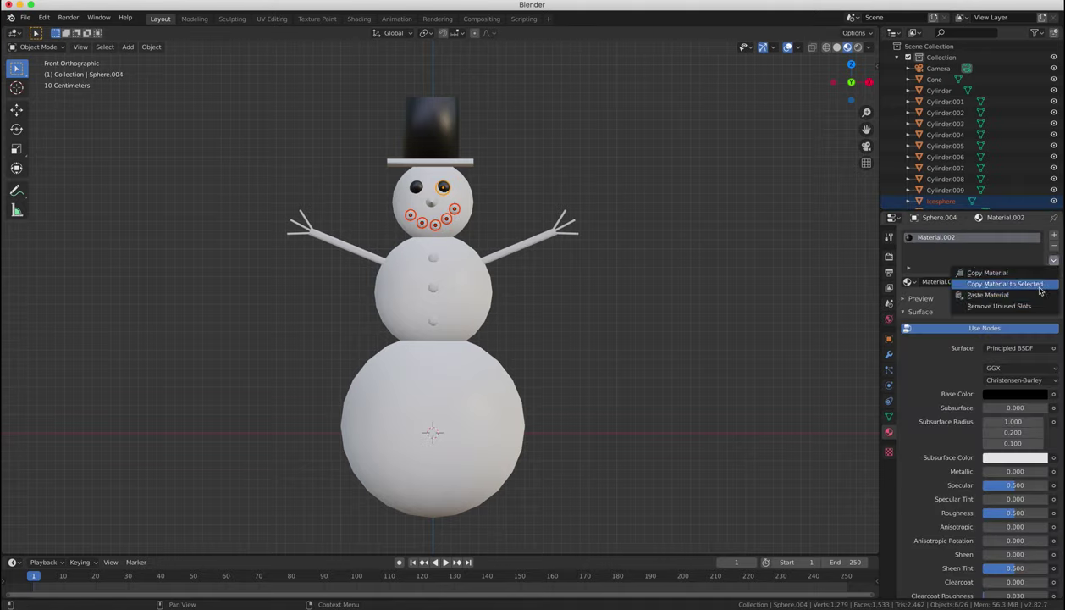
click(1032, 285)
click(432, 258)
shift+click(432, 287)
shift+click(433, 320)
click(1054, 261)
shift+click(416, 187)
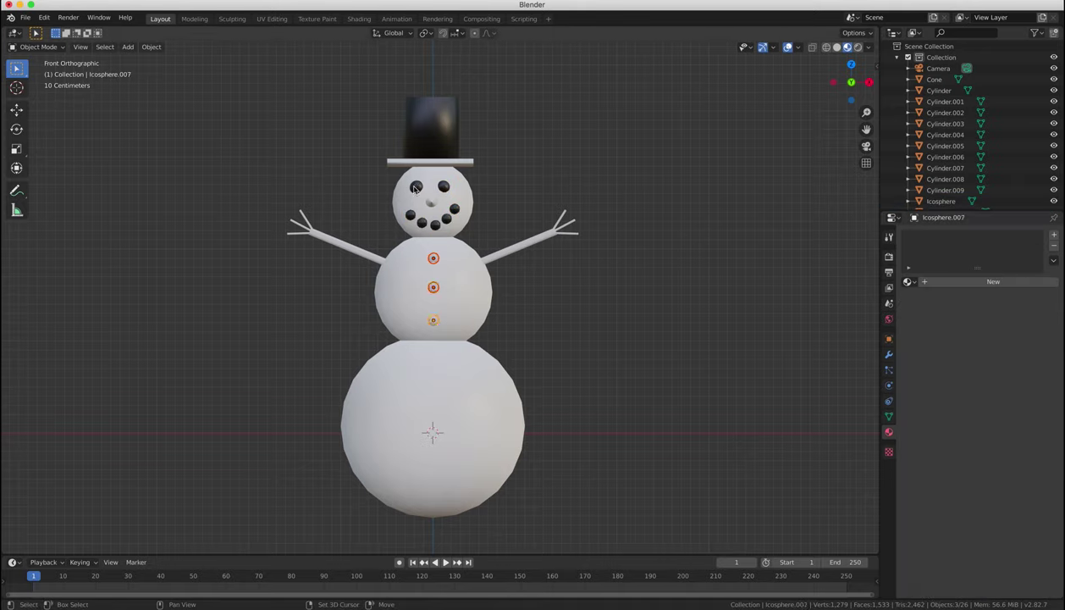
click(1054, 261)
- Finish the black buttons, then give both twig arms a dark reddish-brown Material.003
click(1032, 285)
click(517, 245)
click(982, 281)
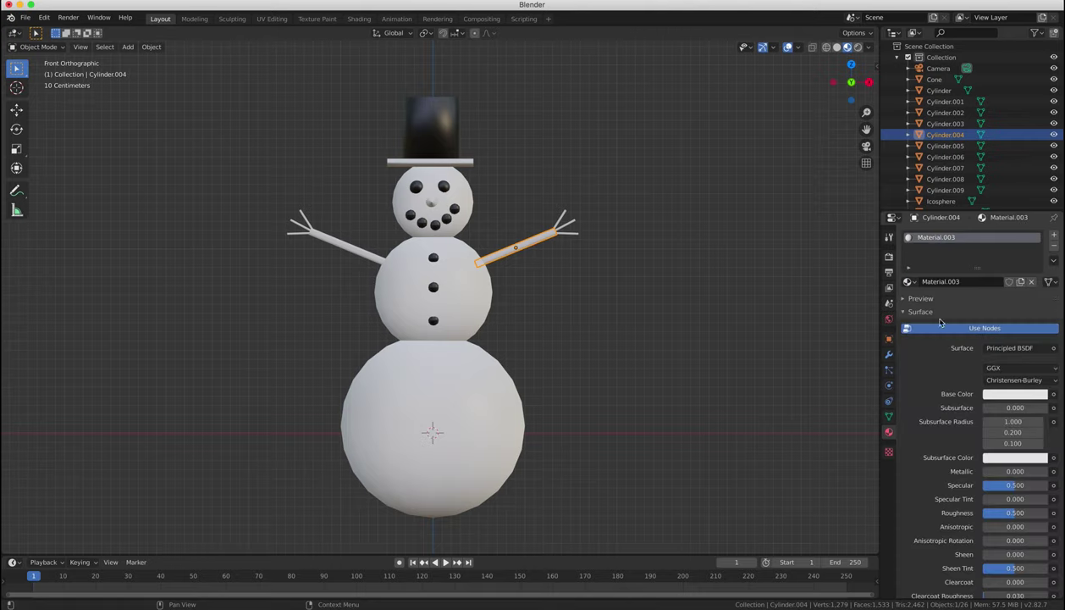
click(1016, 394)
drag(1039, 246, 1039, 298)
click(989, 312)
click(988, 328)
drag(999, 171, 999, 87)
click(987, 328)
click(1054, 261)
- Give the Cone nose a new orange Material.004
click(965, 287)
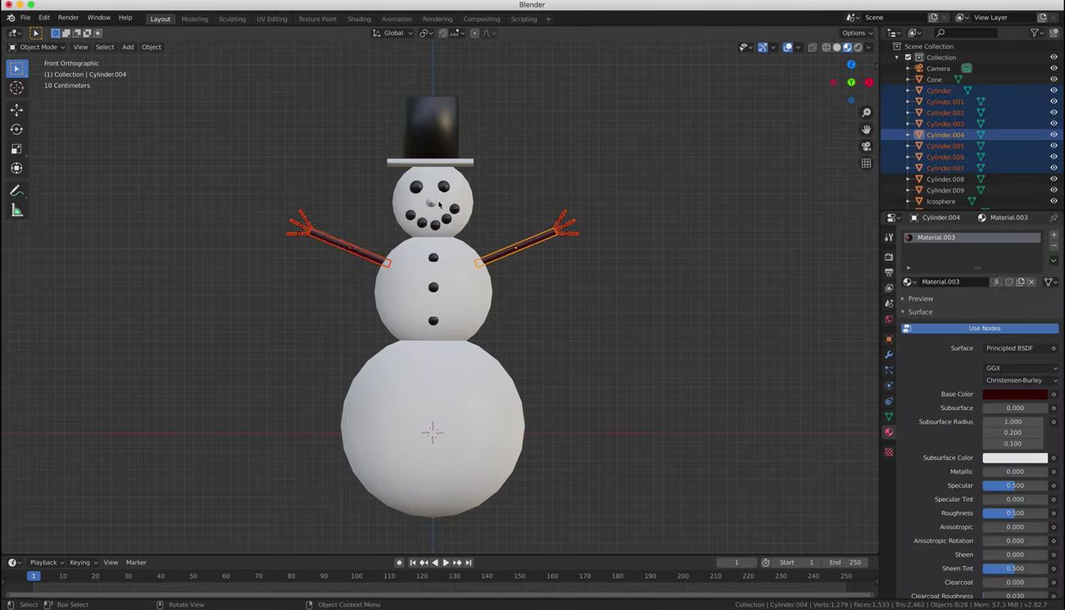
click(934, 78)
click(986, 281)
click(1016, 393)
- Copy the hat's black material onto the hat brim
click(1004, 316)
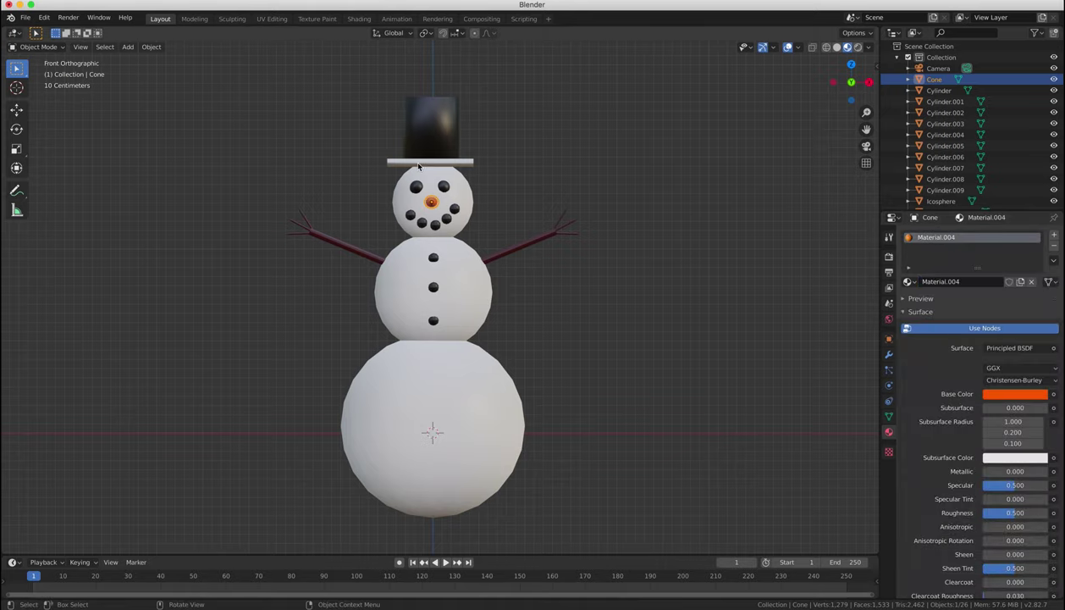
click(945, 178)
ctrl+click(945, 190)
click(1053, 261)
- Add a ground plane, lower it 0.92 m along Z and enlarge it
click(1018, 288)
key(shift+a)
click(615, 292)
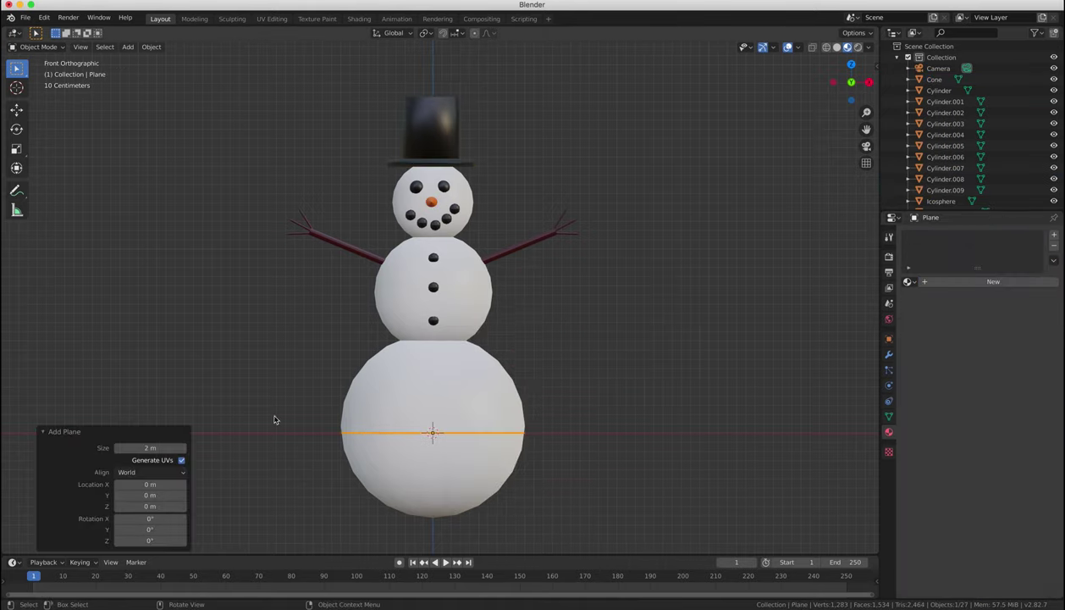
key(s)
click(624, 361)
key(g)
key(z)
click(592, 445)
- Select the camera and view the scene through it with Numpad 0
middle_drag(592, 445, 521, 381)
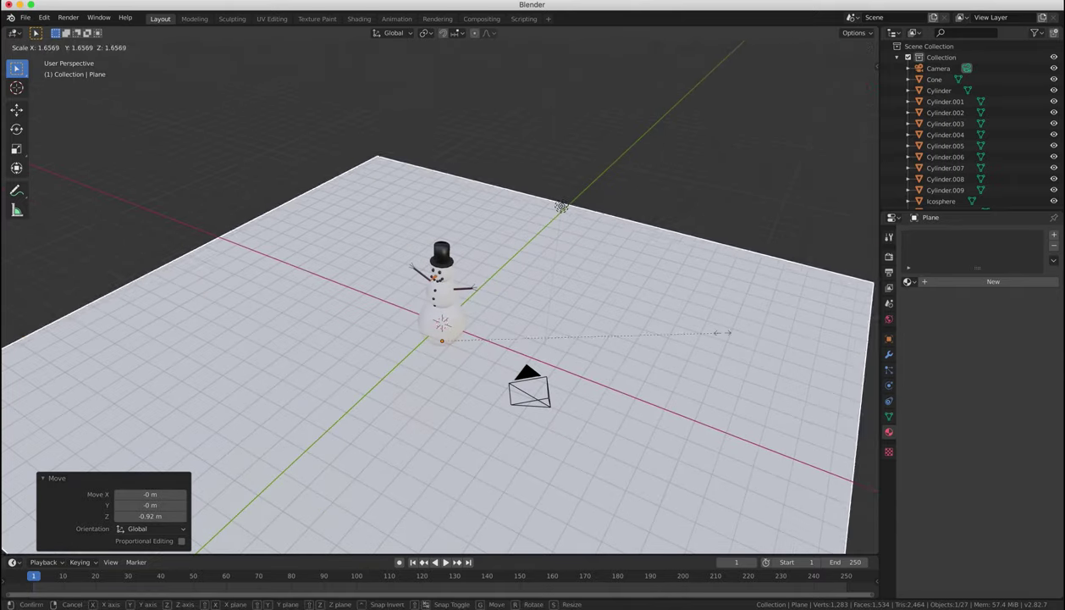
click(521, 381)
key(KP_0)
click(79, 47)
mouse_move(127, 186)
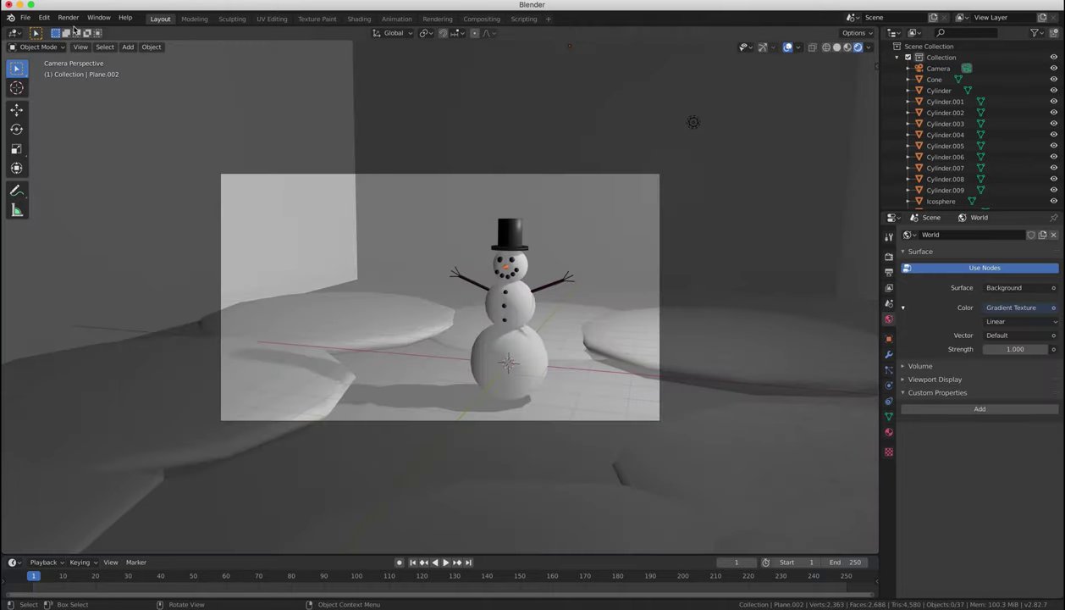
- Render the camera view as an image with Render > Render Image
click(68, 18)
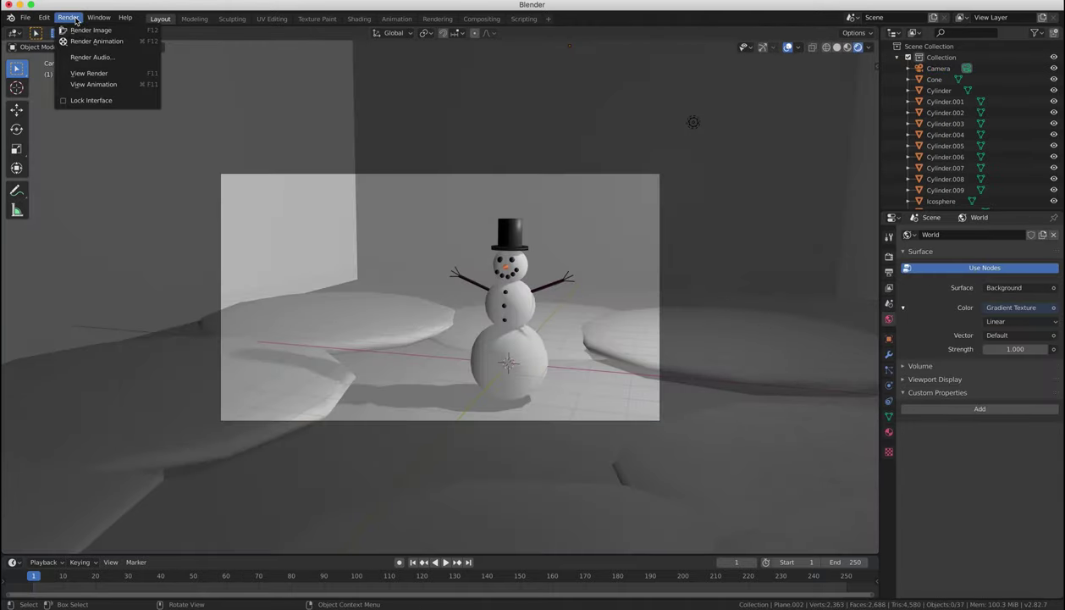
click(81, 31)
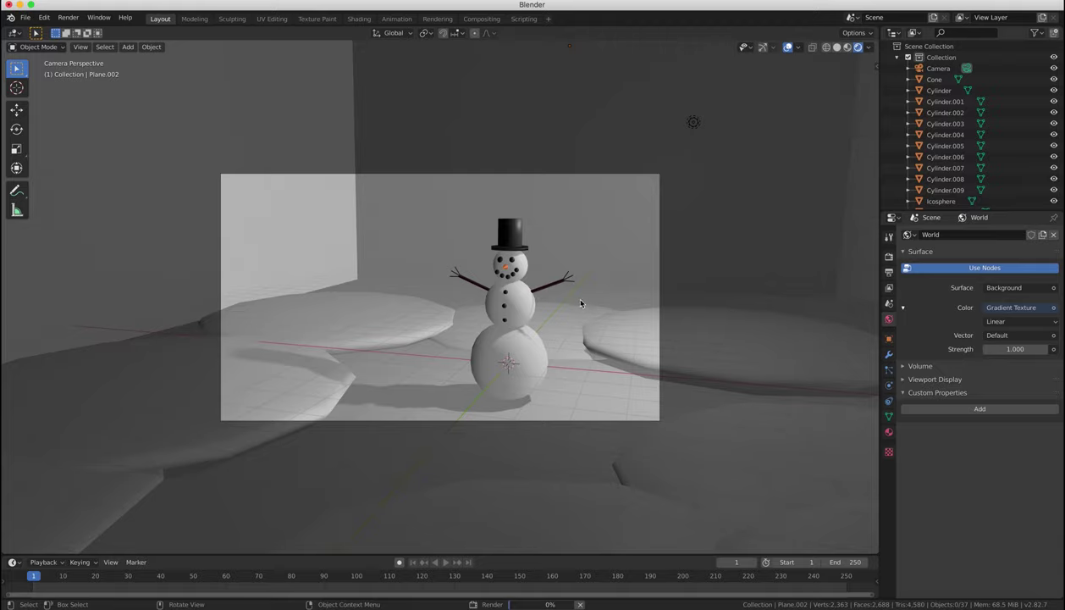